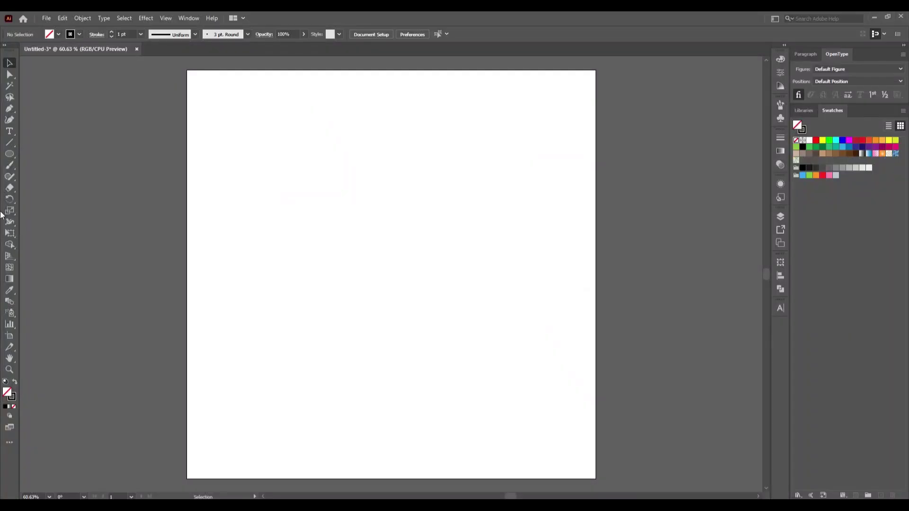
Create a three-sided polygon in the middle of the artboard.
right_click(11, 155)
left_click(68, 188)
left_click(372, 286)
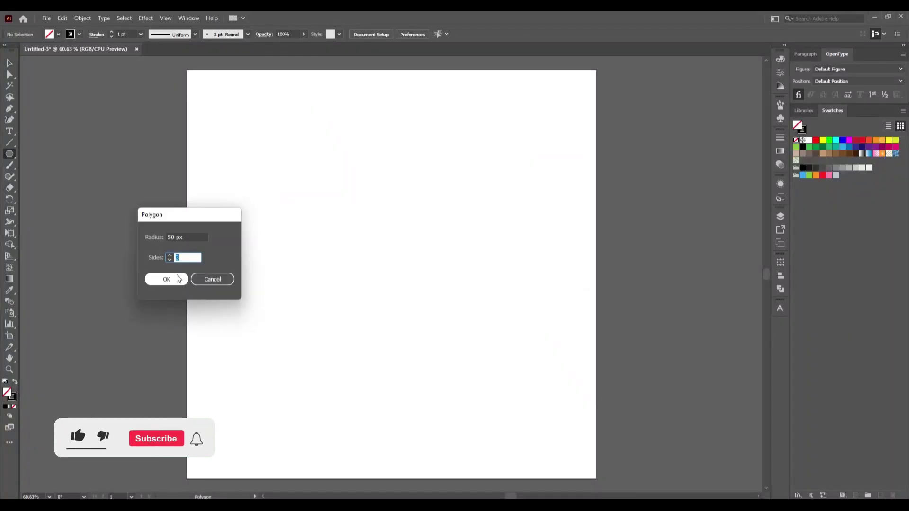
left_click(162, 279)
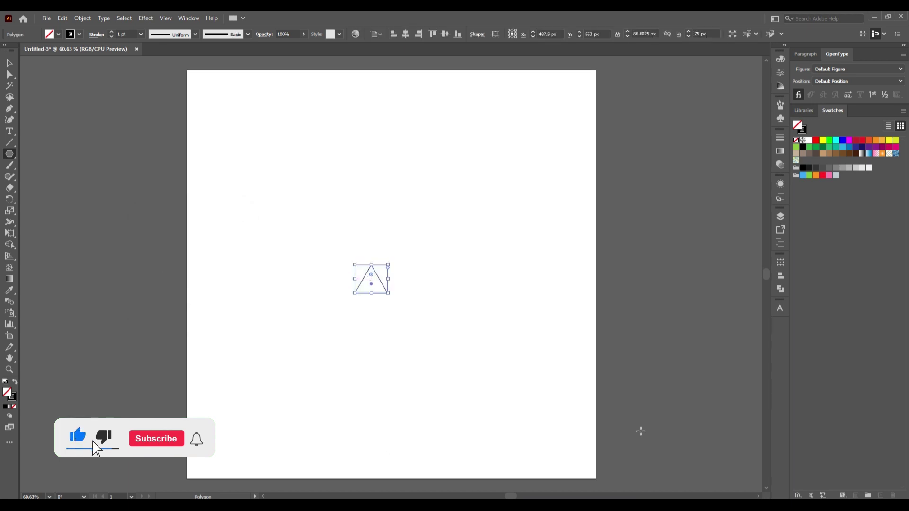
Enlarge the triangle to about 440 by 381 px and select its bottom anchors.
left_click(9, 62)
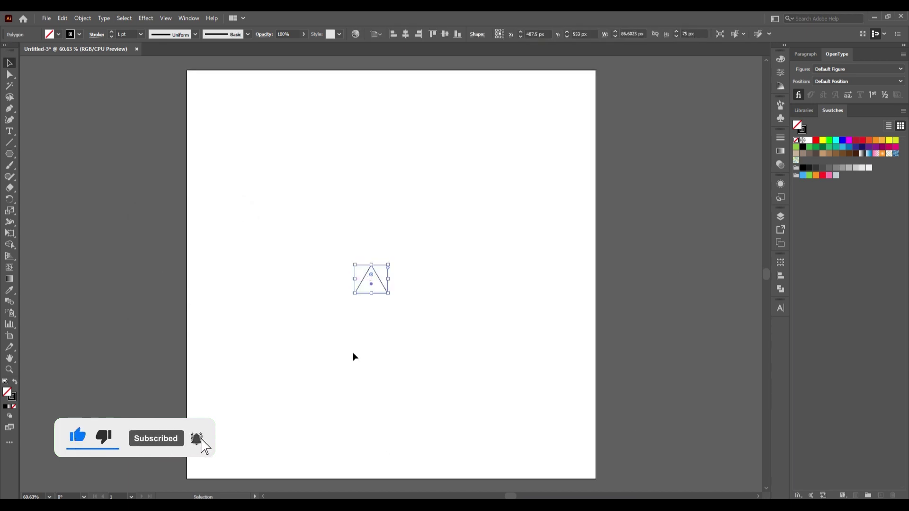
left_click_drag(389, 294, 454, 398)
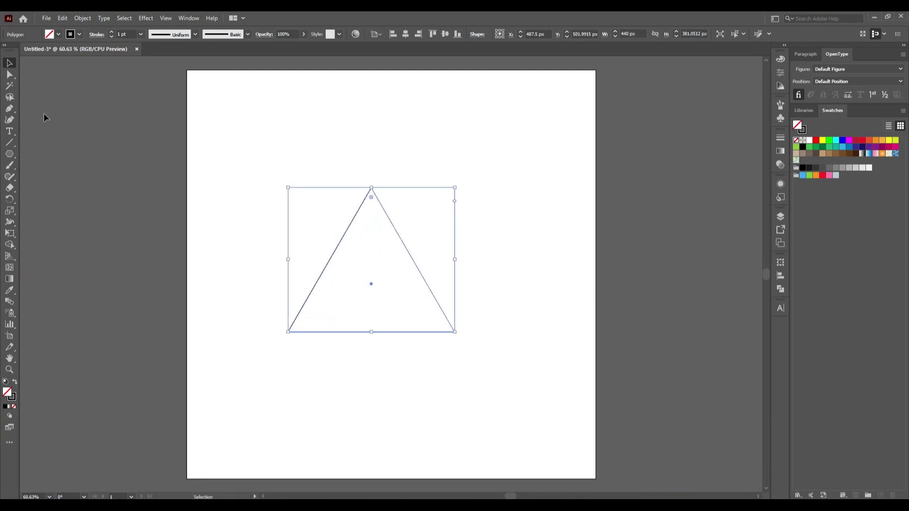
left_click(111, 149)
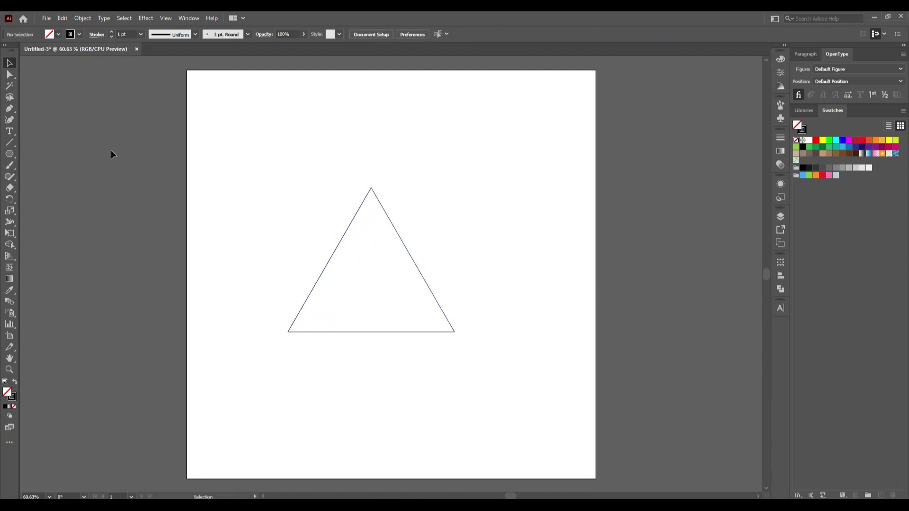
left_click(11, 75)
left_click_drag(298, 332, 442, 393)
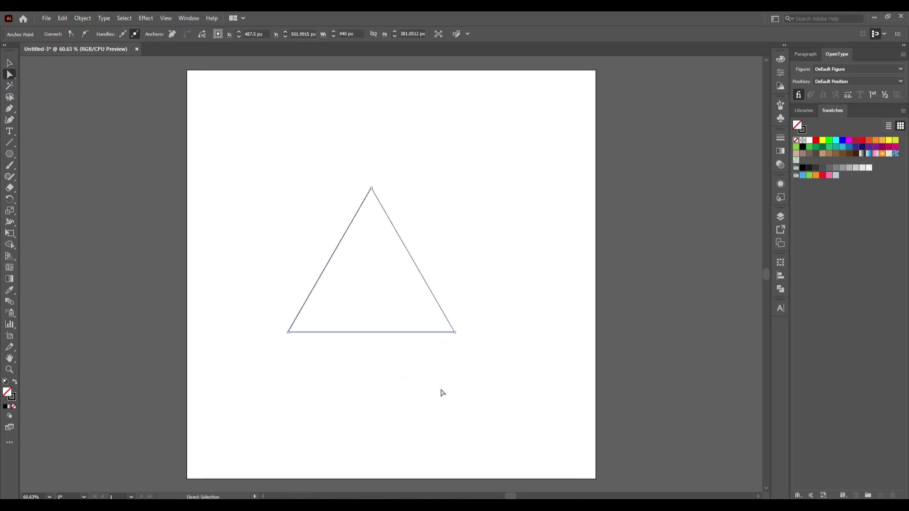
Delete the triangle's base and reflect the path horizontally into a downward V.
key("Delete")
left_click(9, 63)
key("ctrl+z")
right_click(251, 284)
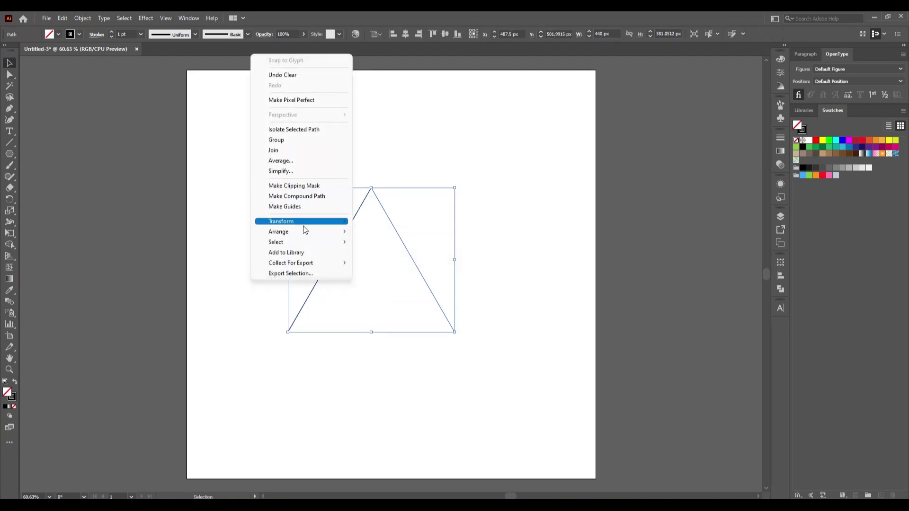
mouse_move(301, 221)
left_click(412, 258)
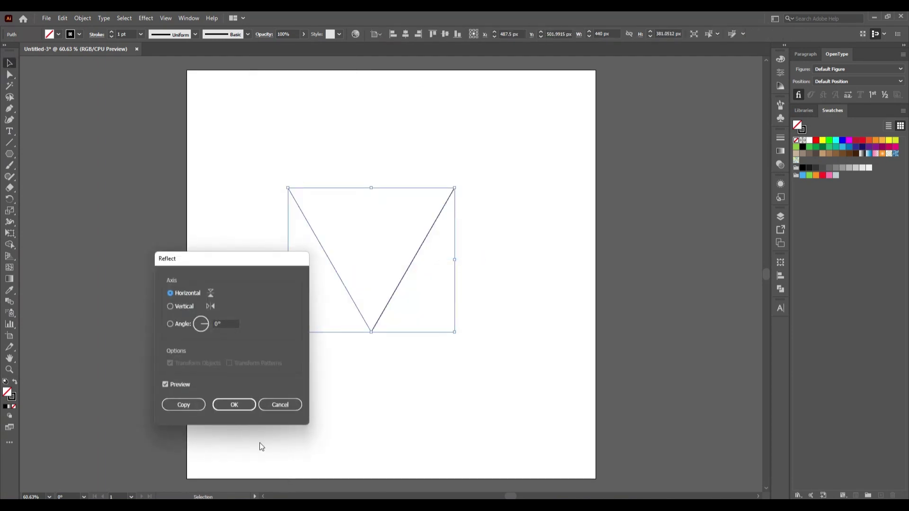
left_click(246, 409)
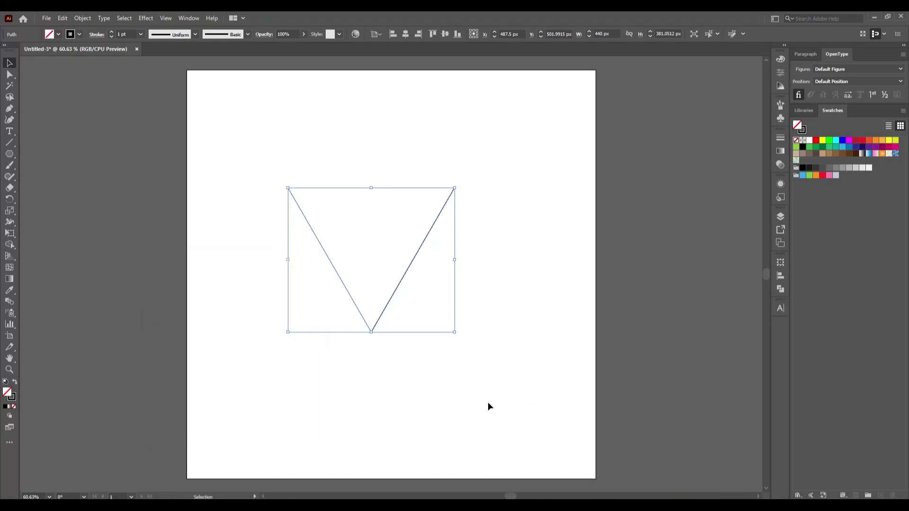
left_click(488, 402)
left_click(387, 303)
Copy the V 70 px to the right using Move with angle 0 and horizontal 70 px.
key("Return")
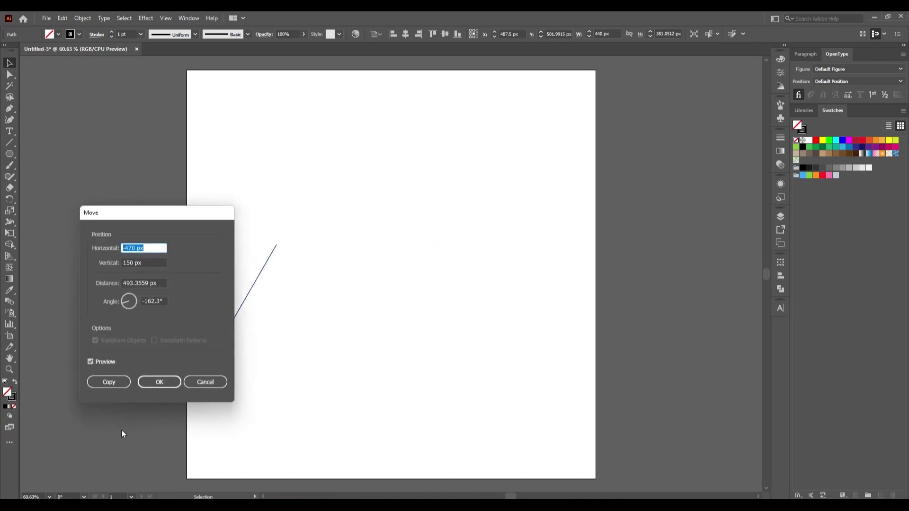
left_click(142, 301)
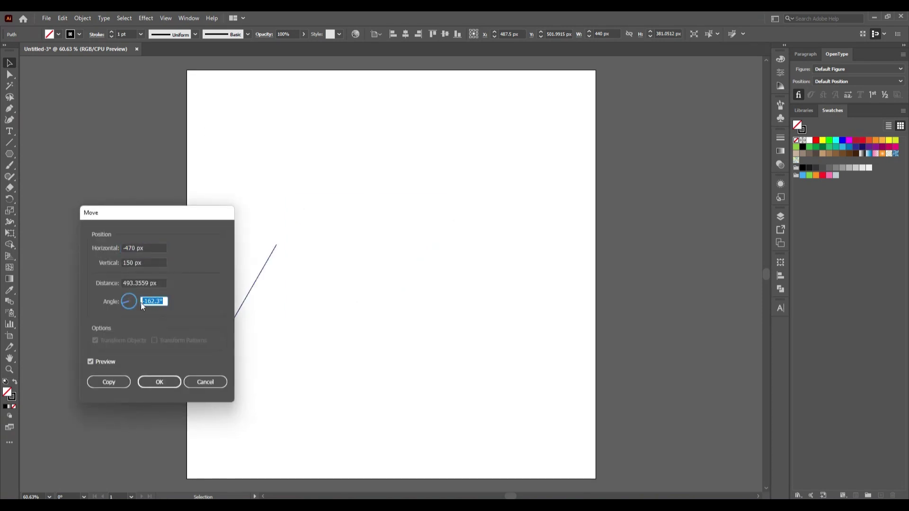
type("0")
left_click(157, 283)
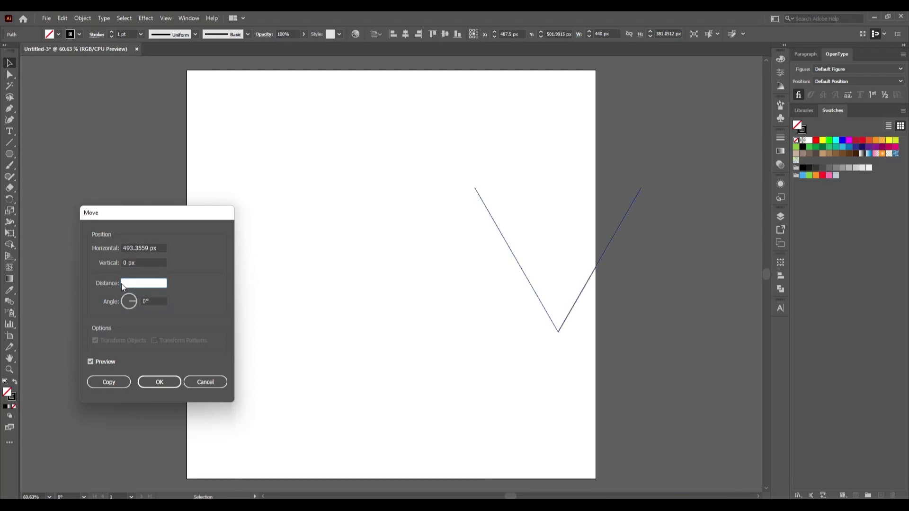
type("0")
left_click_drag(151, 249, 115, 252)
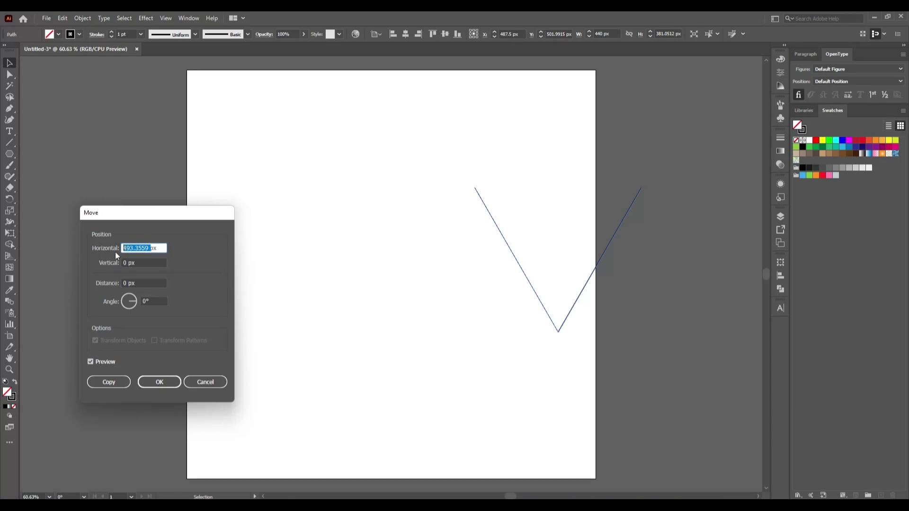
key("BackSpace")
type("70")
left_click(90, 363)
left_click(90, 362)
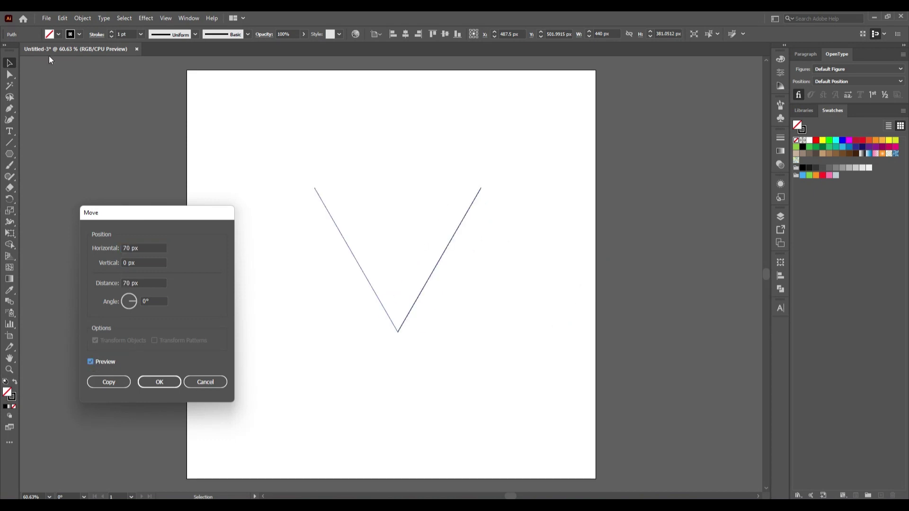
left_click(108, 383)
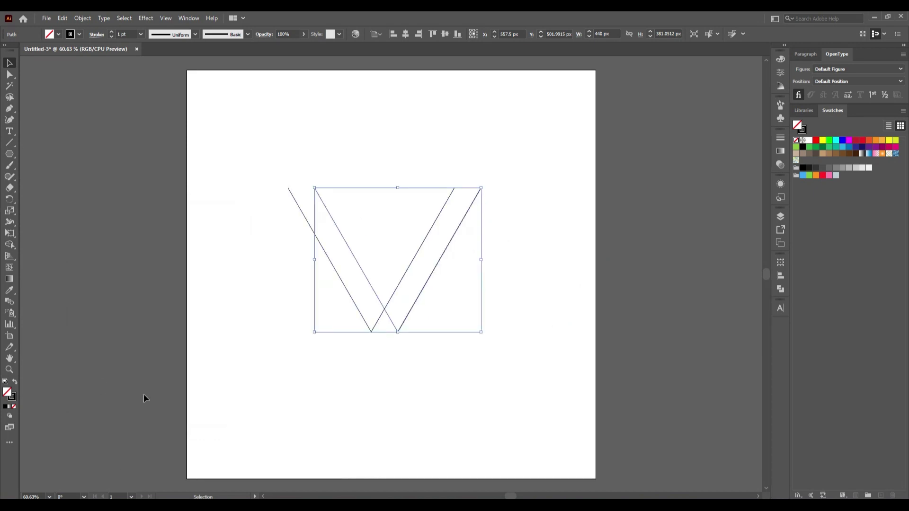
left_click(424, 385)
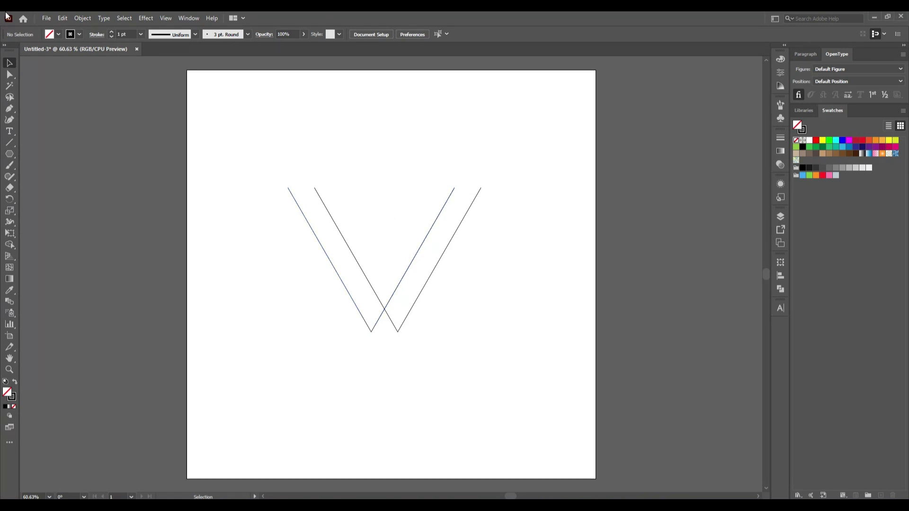
Draw a long diagonal line rising from lower left to upper right across both Vs.
left_click(9, 142)
right_click(267, 316)
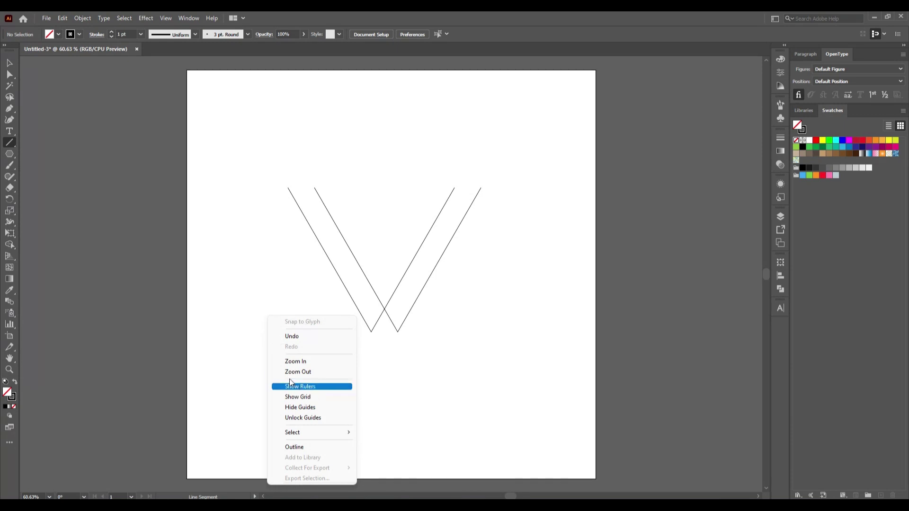
left_click(256, 294)
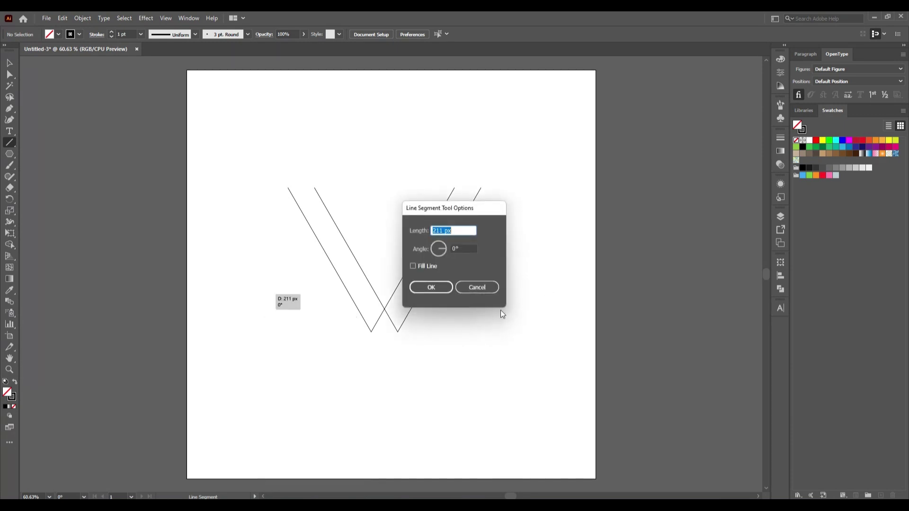
left_click(456, 249)
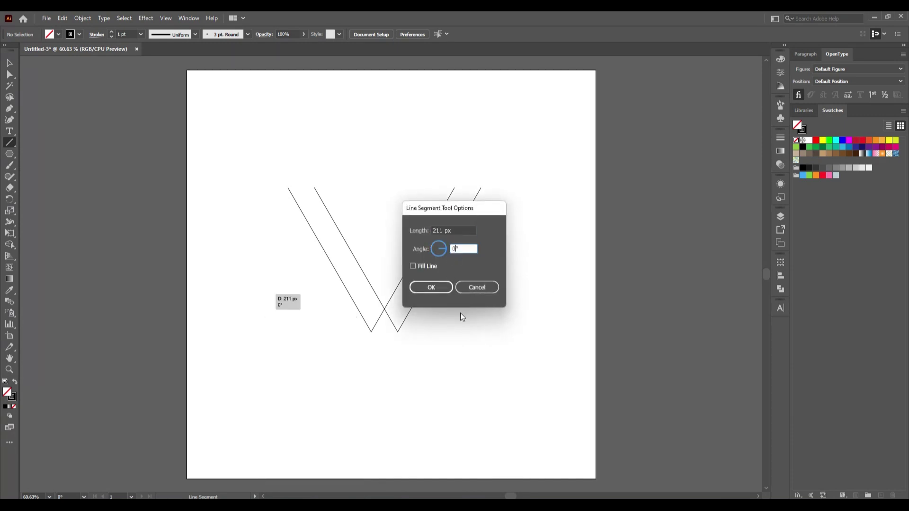
left_click(476, 287)
mouse_move(330, 358)
left_mouse_down()
mouse_move(482, 70)
mouse_move(463, 162)
mouse_move(448, 151)
left_mouse_up()
Shift the diagonal line slightly down and to the right.
left_click(9, 62)
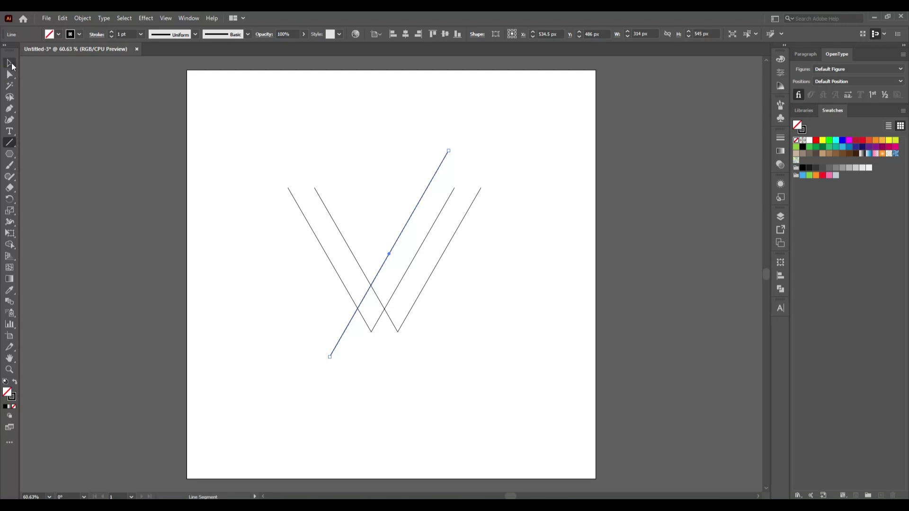
left_click(241, 327)
left_click_drag(393, 247, 414, 259)
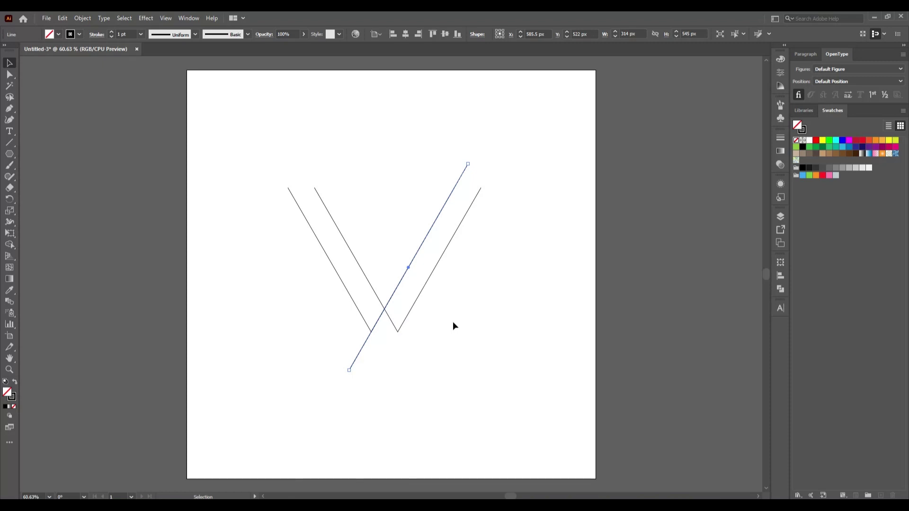
Copy the diagonal line 70 px to the left with Move set to horizontal -70 px.
key("Return")
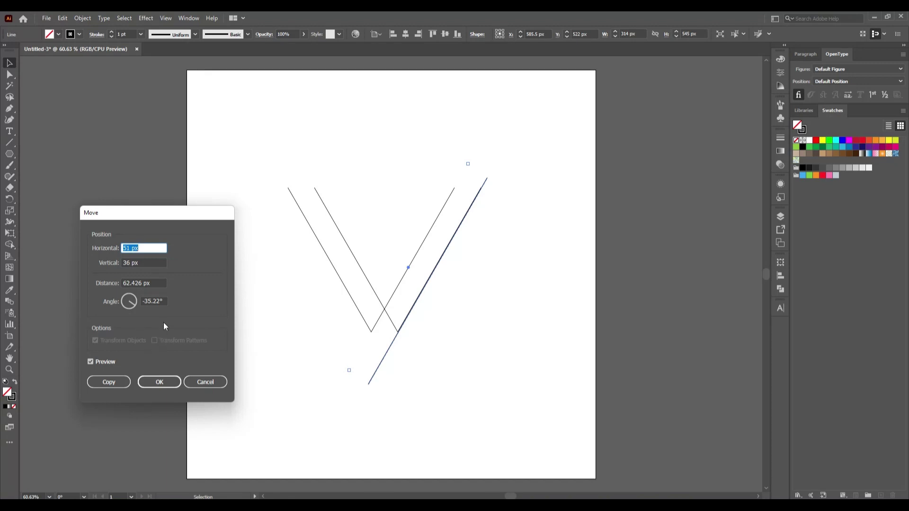
left_click(122, 248)
type("-")
left_click(90, 362)
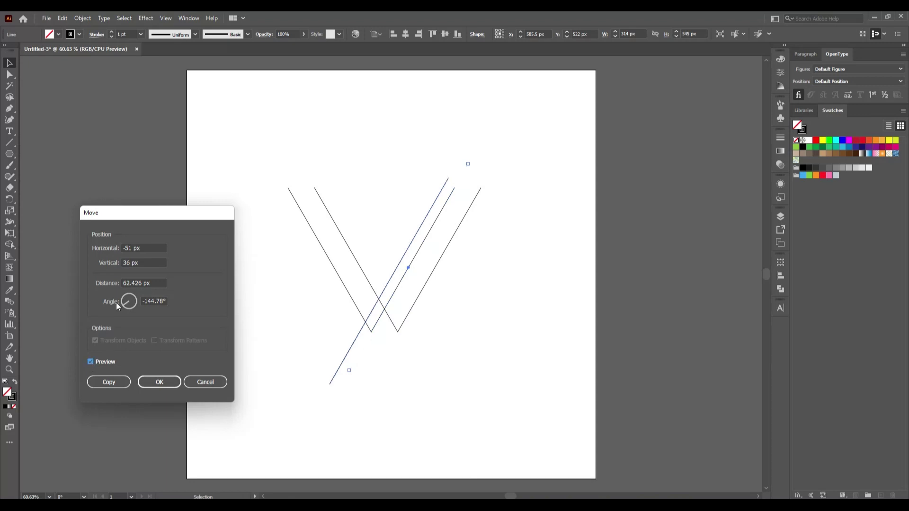
left_click(163, 302)
double_click(142, 282)
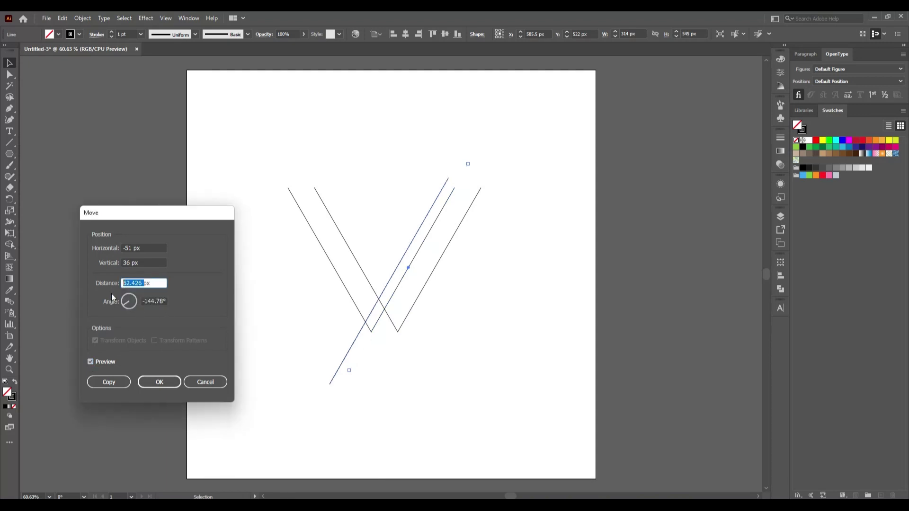
type("0px")
left_click(132, 249)
left_click_drag(133, 249, 124, 249)
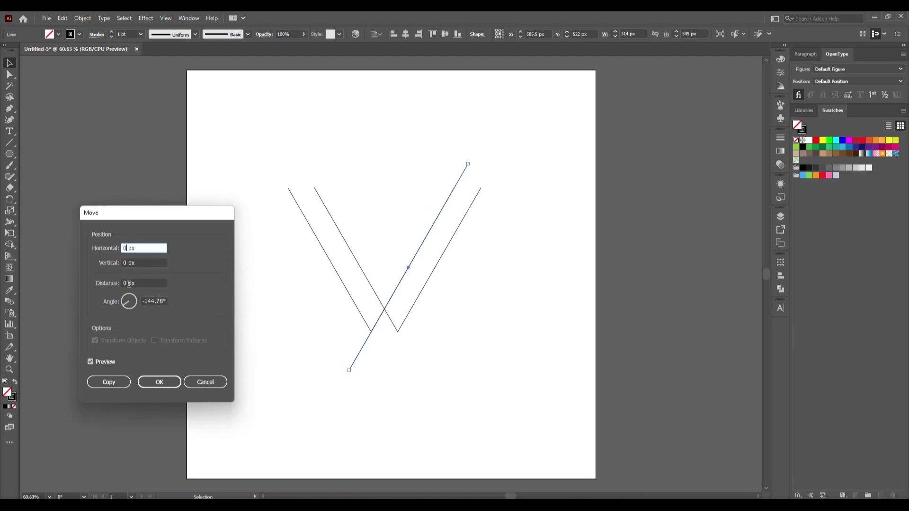
key("BackSpace")
type("-")
type("70")
left_click(109, 384)
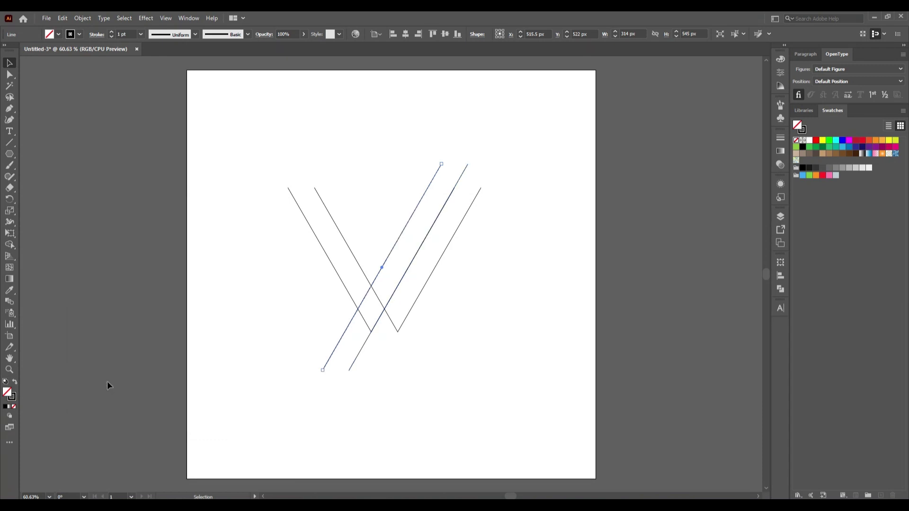
Repeat the copy with Ctrl+D, then delete the extra diagonal line.
key("a")
key("ctrl+d")
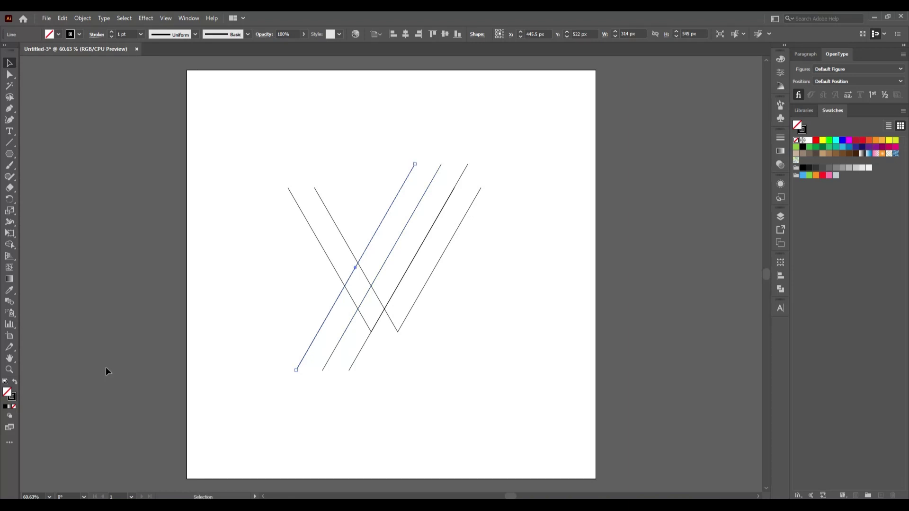
left_click(138, 327)
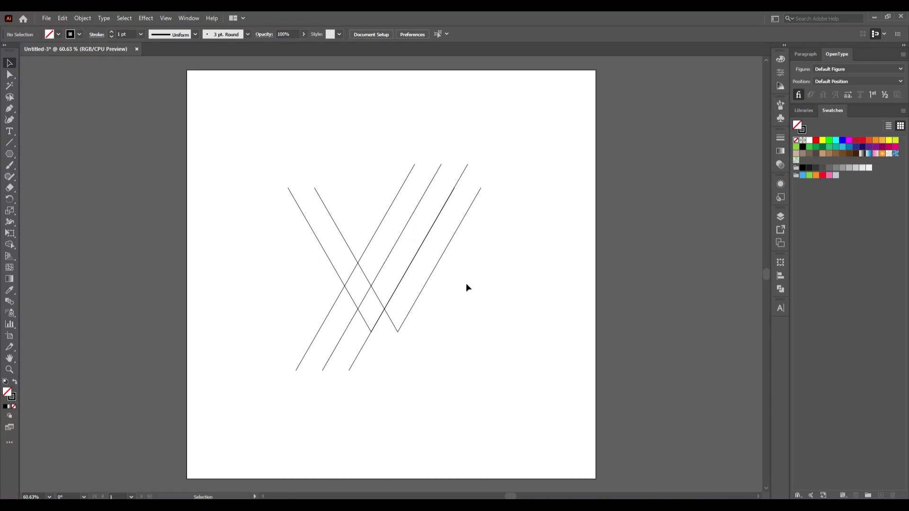
left_click(359, 353)
key("Delete")
left_click(10, 143)
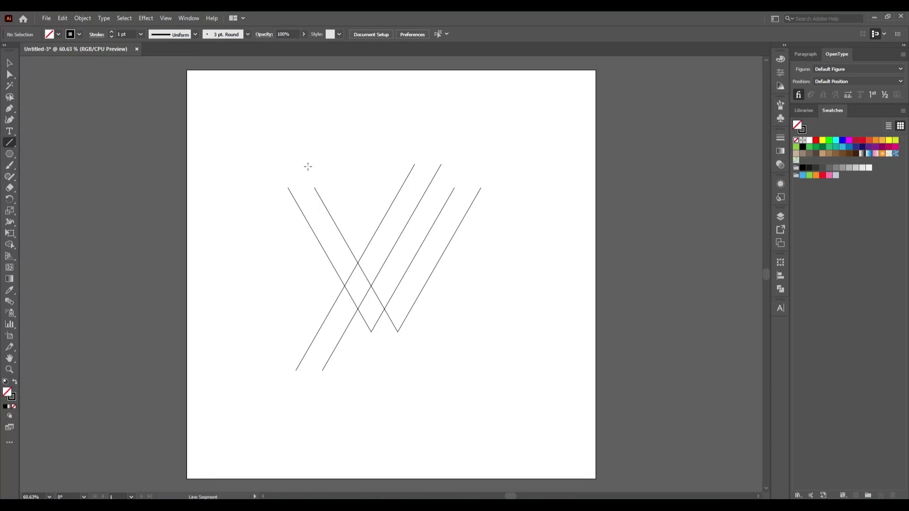
Draw a new down-right diagonal line across the Vs and nudge it slightly left.
mouse_move(308, 167)
left_mouse_down()
mouse_move(391, 293)
mouse_move(416, 354)
left_mouse_up()
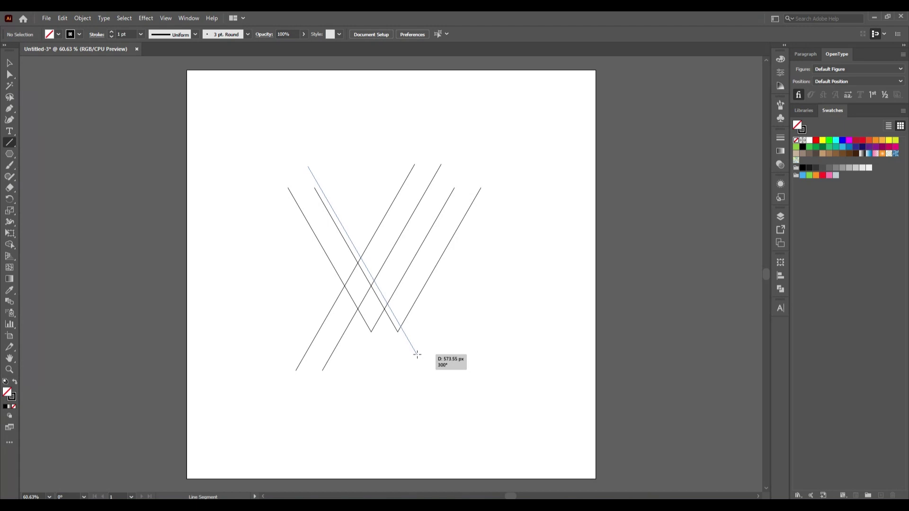
left_click_drag(416, 354, 417, 354)
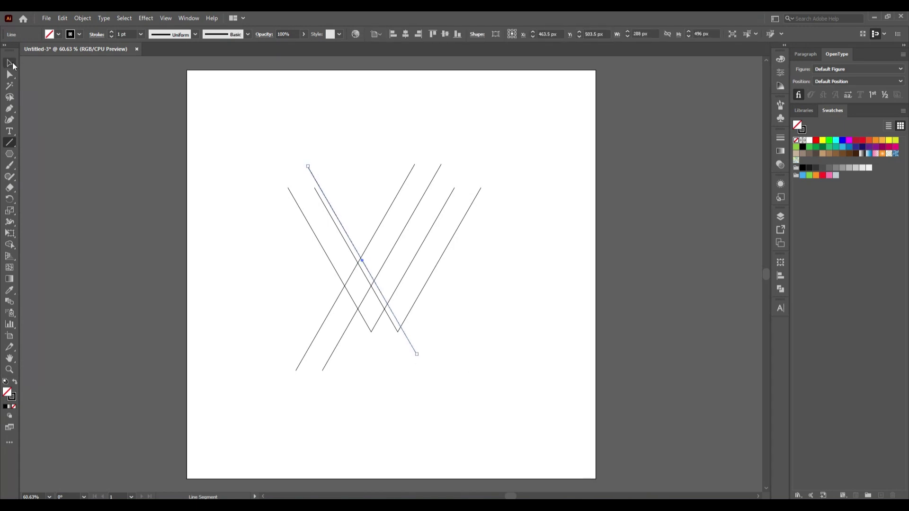
key("Left")
key("Left")
key("Left")
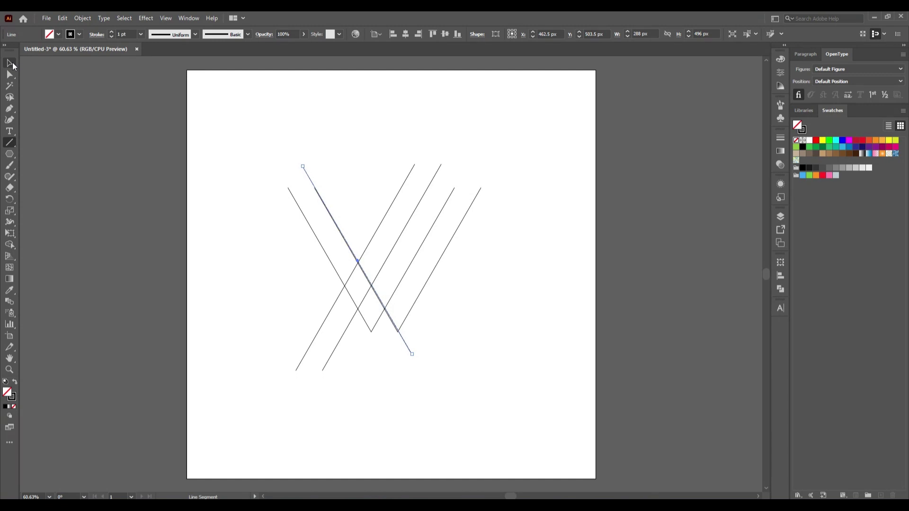
key("Left")
key("Left")
key("Left")
key("Left")
left_click(91, 144)
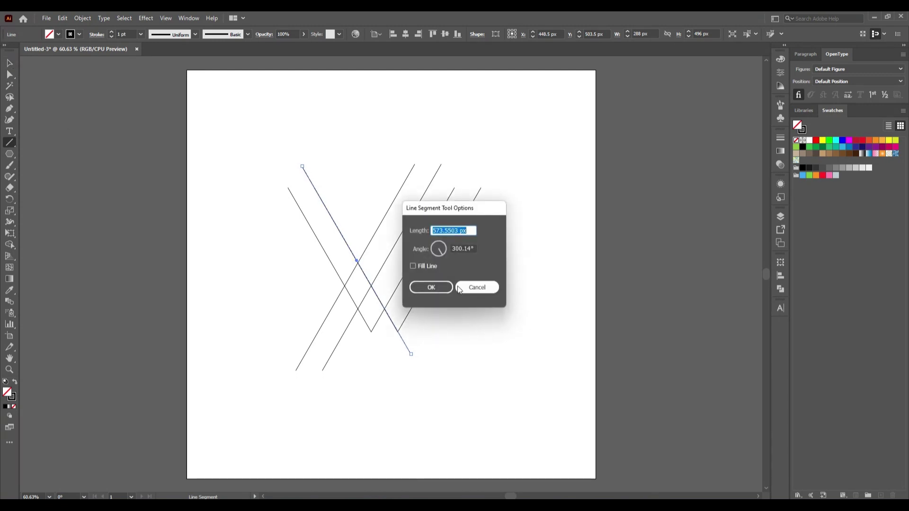
left_click(473, 288)
Copy the new diagonal line 70 px to the left via the Move settings.
key("v")
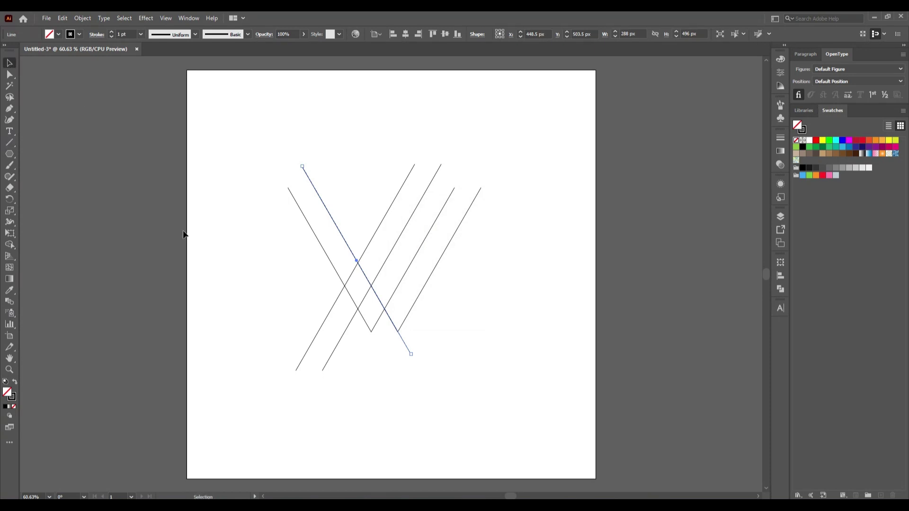
left_click(184, 235)
left_click(410, 354)
key("Return")
left_click(123, 248)
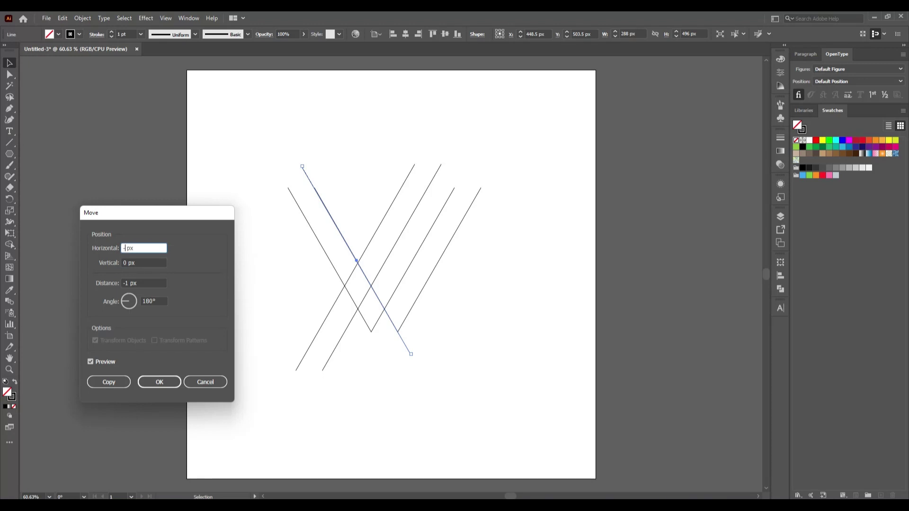
type("70")
left_click(131, 284)
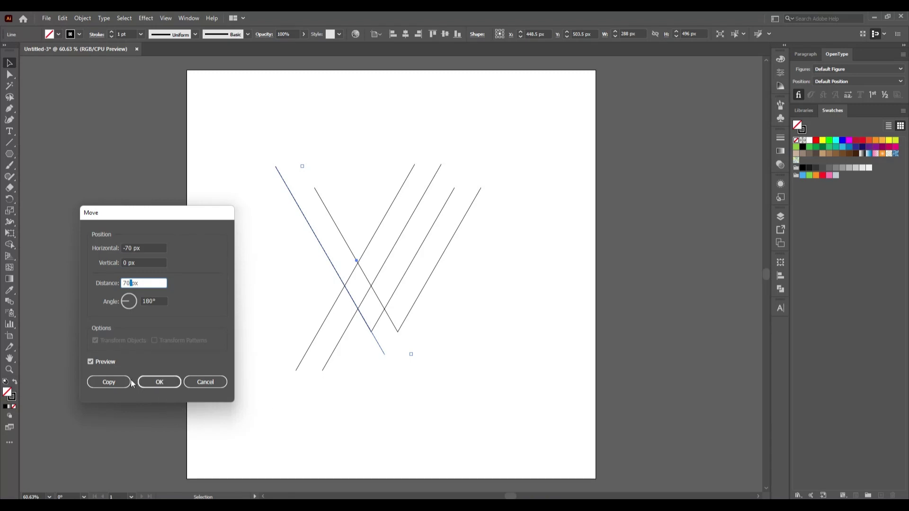
left_click(91, 362)
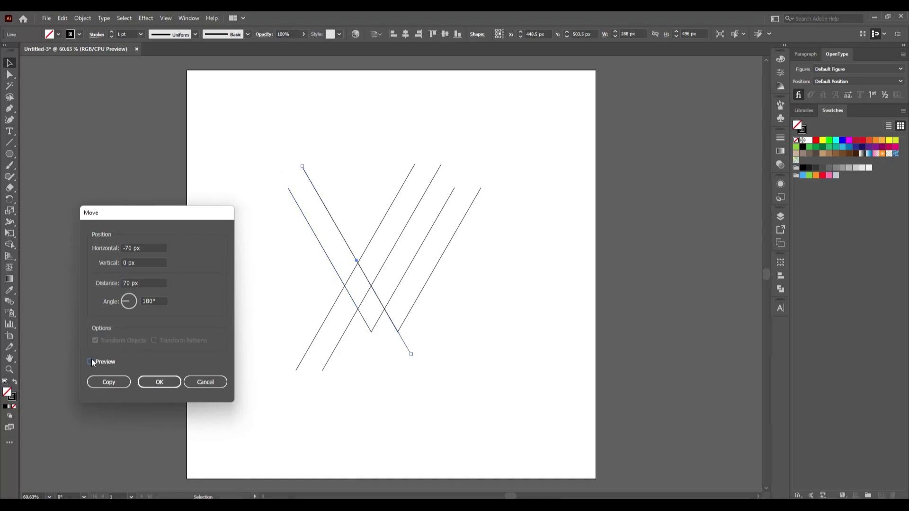
left_click(104, 385)
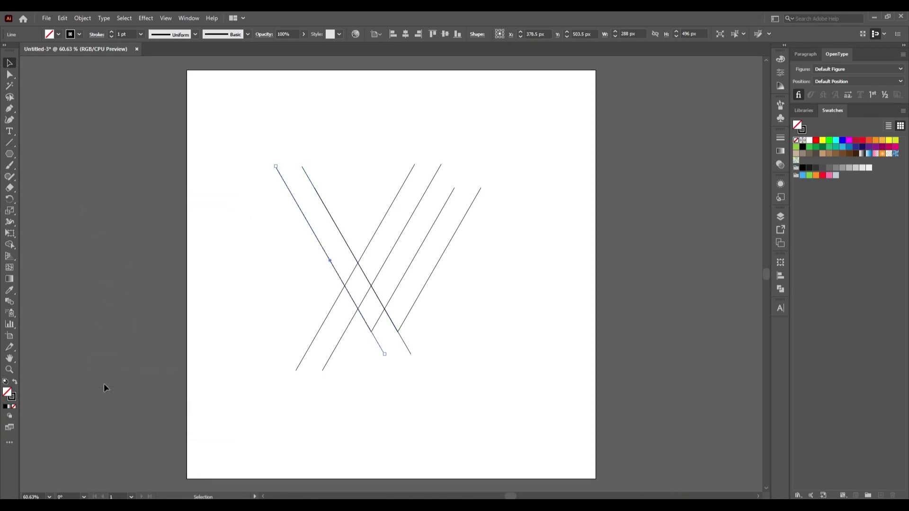
Repeat the copy, then undo both copies and reopen the Move settings.
key("ctrl+d")
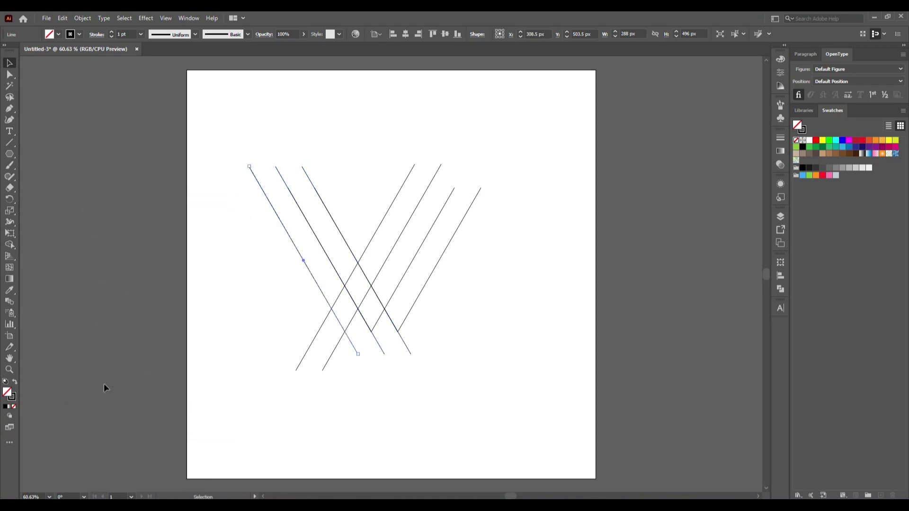
key("ctrl+z")
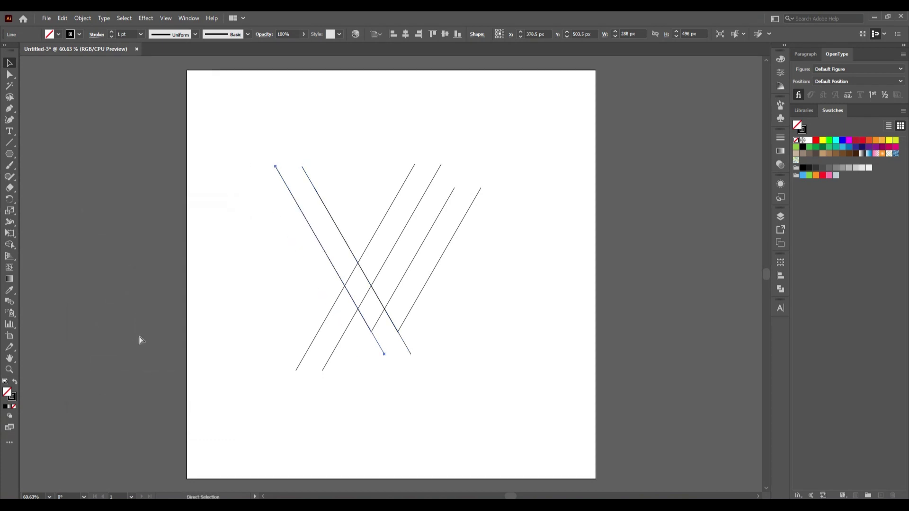
key("ctrl+z")
key("Return")
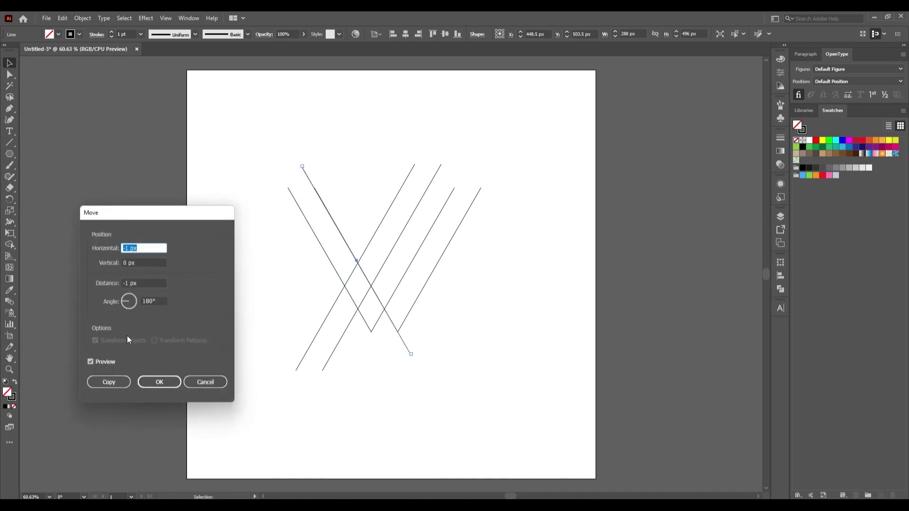
Copy the down-right line 70 px to the right and repeat once with Ctrl+D.
left_click(132, 250)
key("BackSpace")
key("BackSpace")
key("BackSpace")
type("7")
type("0")
left_click(128, 285)
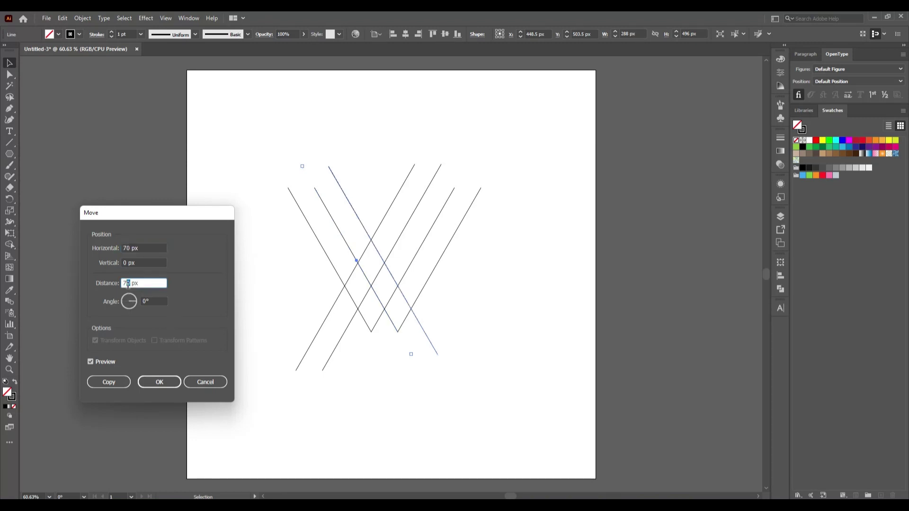
left_click(111, 382)
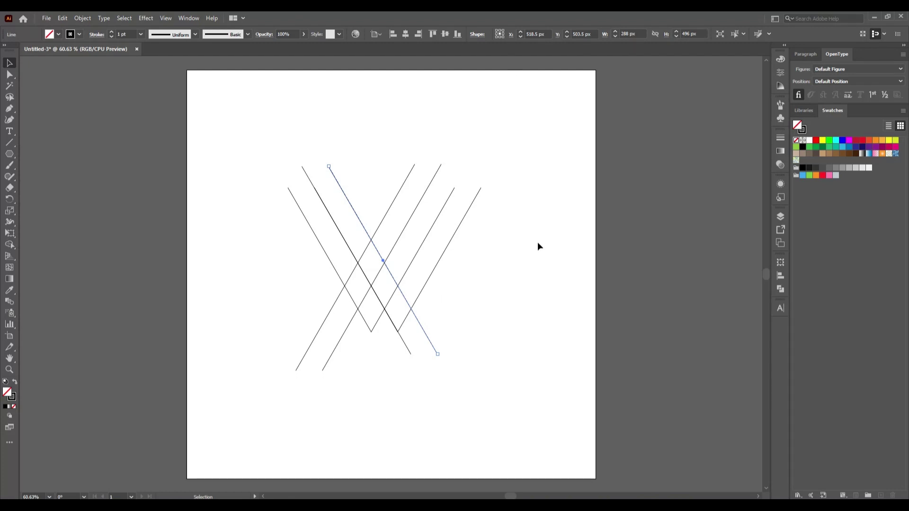
key("ctrl+d")
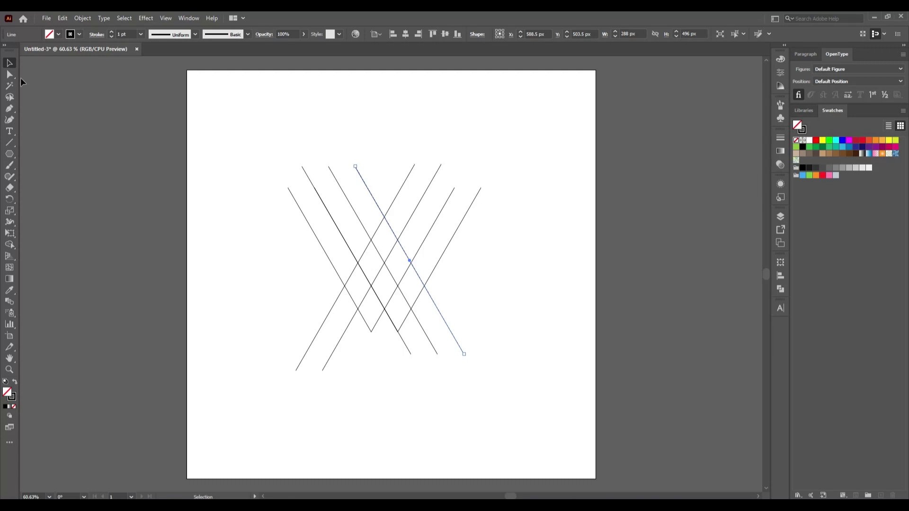
left_click(112, 218)
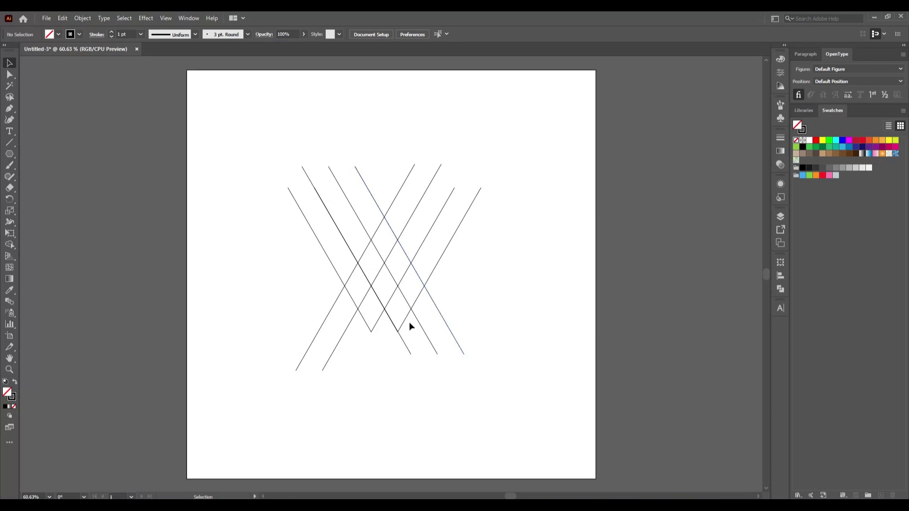
Delete the rightmost down-right line copy and the leftmost up-right diagonal.
left_click(447, 325)
key("Delete")
left_click(423, 290)
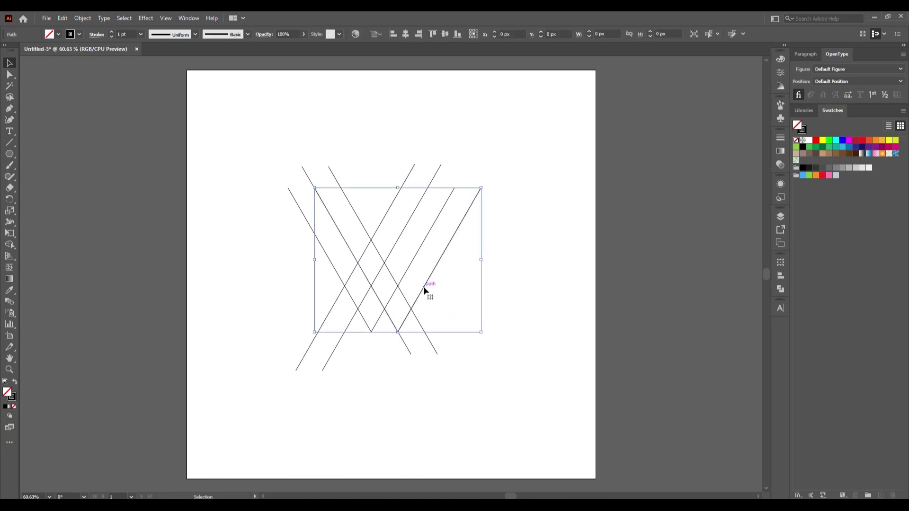
left_click(450, 374)
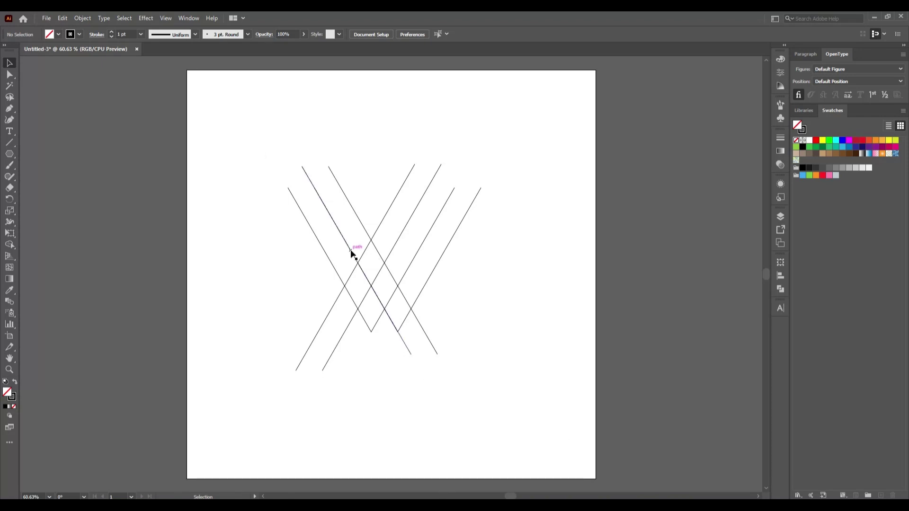
left_click(380, 225)
key("Delete")
Copy the middle down-right line 70 px to the right using the Move settings.
left_click(377, 249)
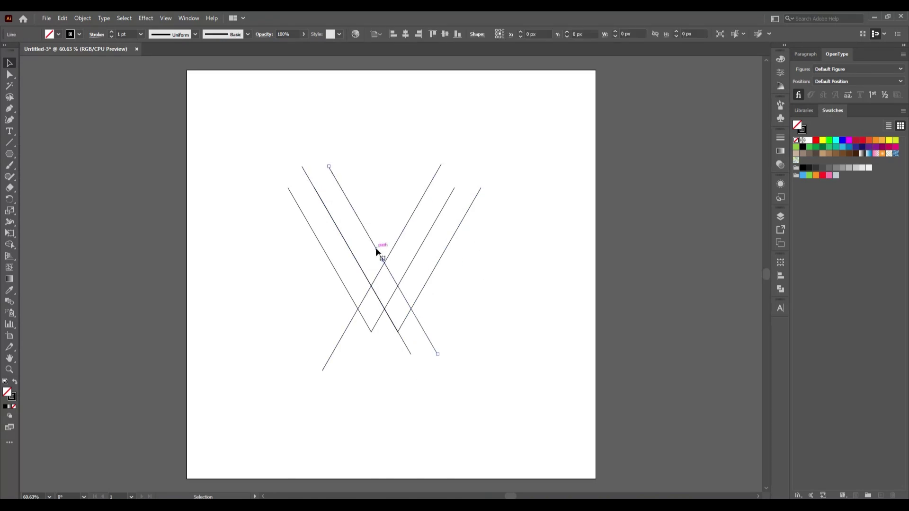
key("Return")
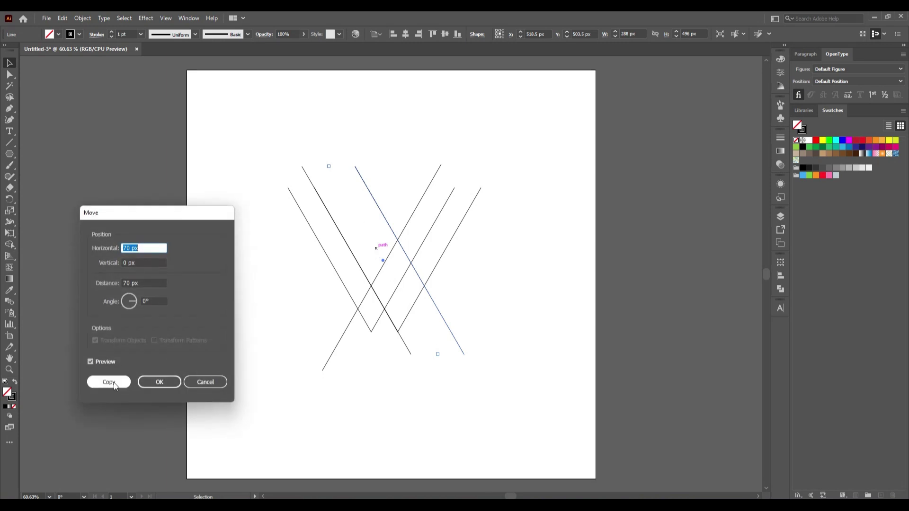
left_click(109, 382)
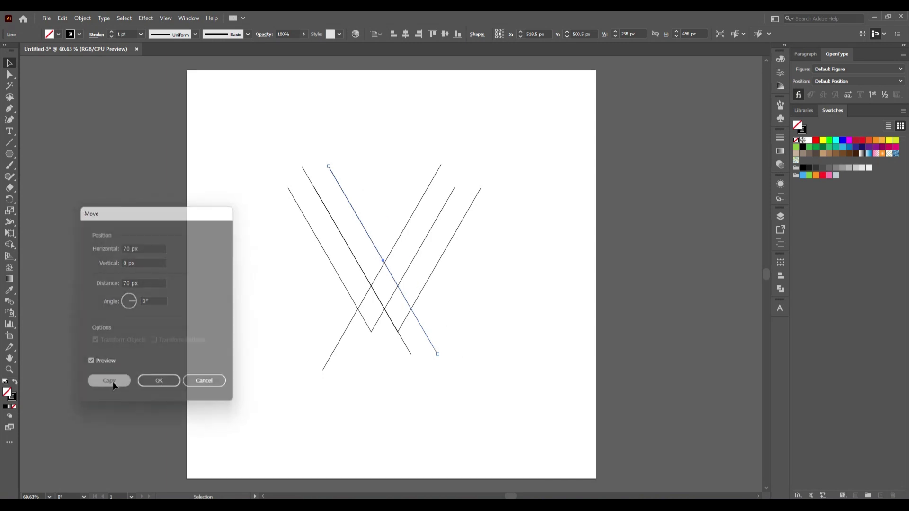
left_click(495, 353)
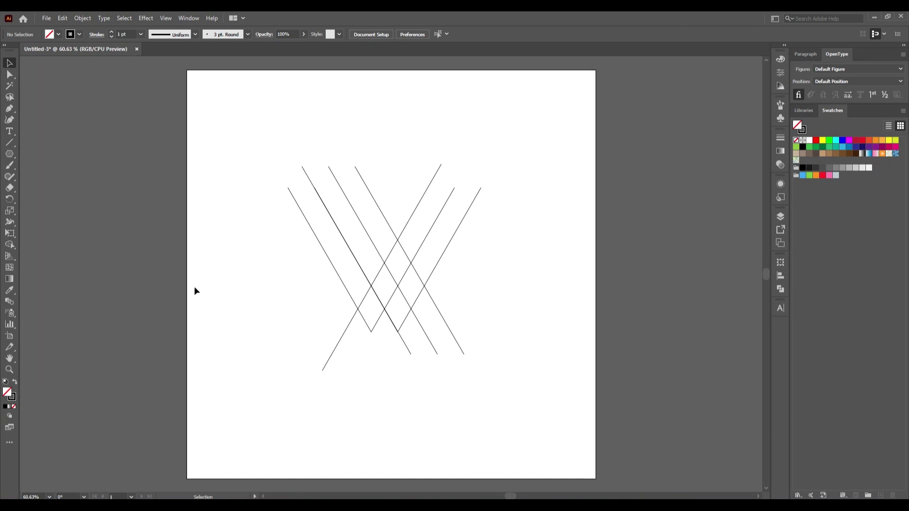
Draw a horizontal line about 296 px long across the lower diagonals.
left_click(9, 142)
left_click_drag(343, 323, 455, 323)
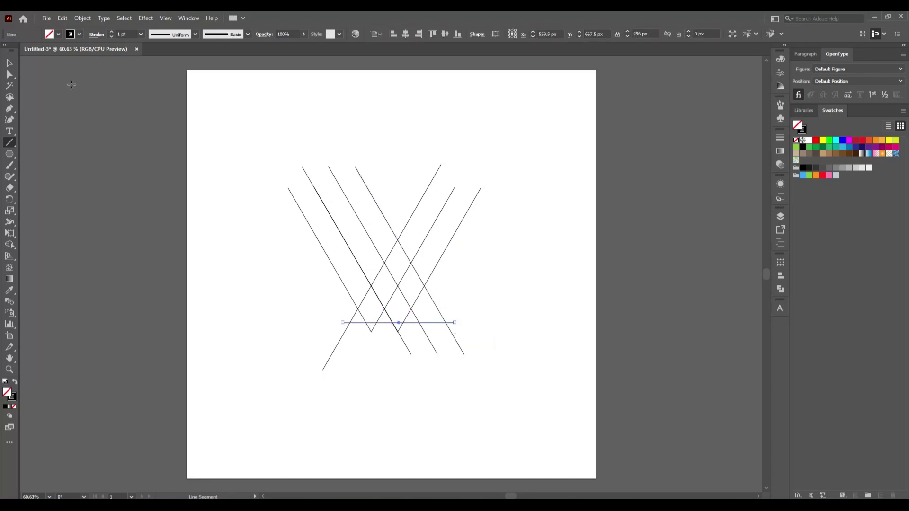
left_click(10, 63)
left_click(436, 374)
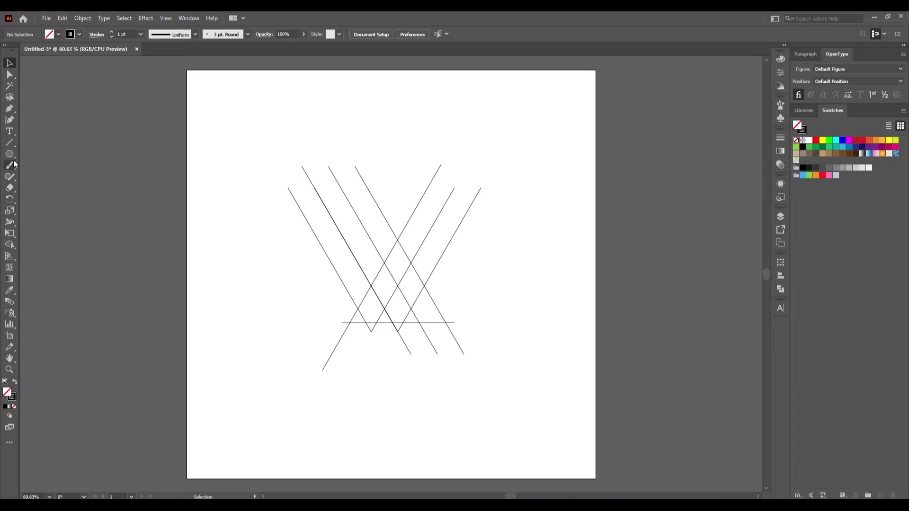
left_click_drag(11, 156, 62, 175)
Draw a small circle where the diagonal lines cross.
scroll(401, 314, "up", 2)
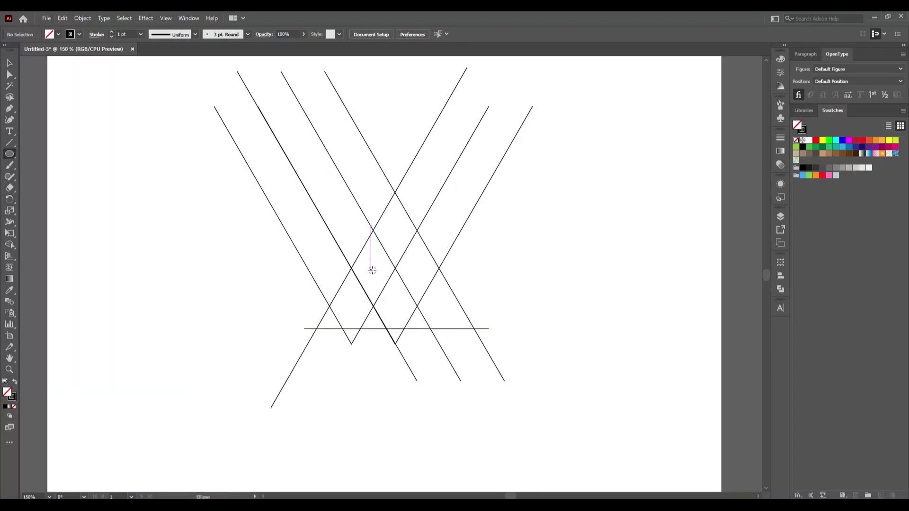
scroll(372, 270, "up", 1)
left_click_drag(374, 268, 390, 296)
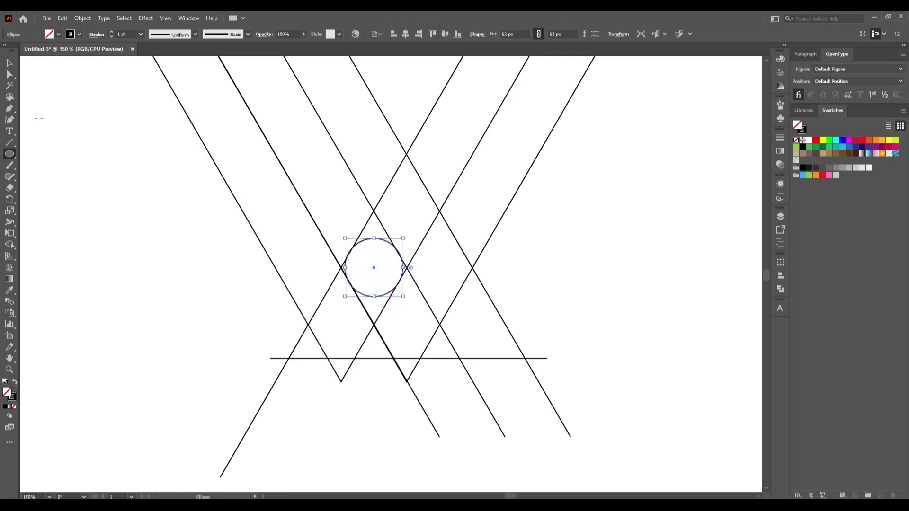
left_click(9, 62)
left_click(175, 263)
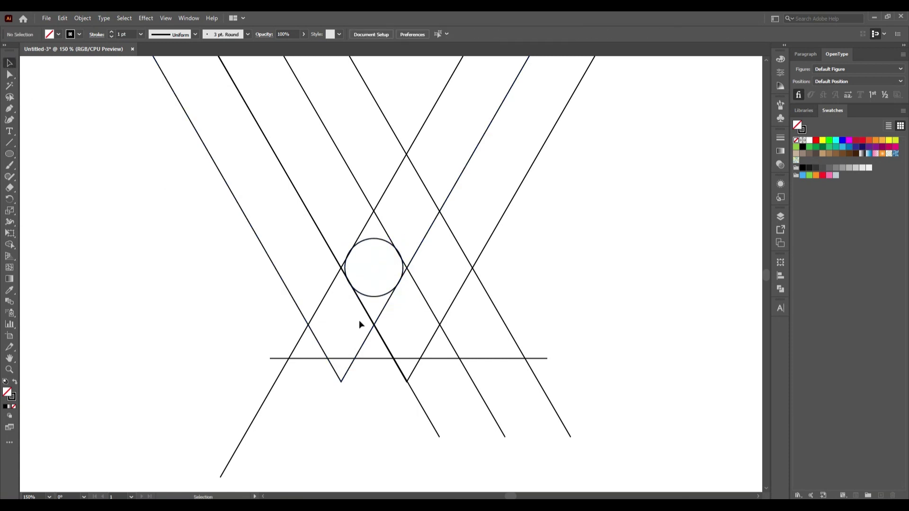
In Outline view, shrink the small circle slightly to about 60 px.
scroll(377, 301, "up", 1)
scroll(376, 301, "up", 1)
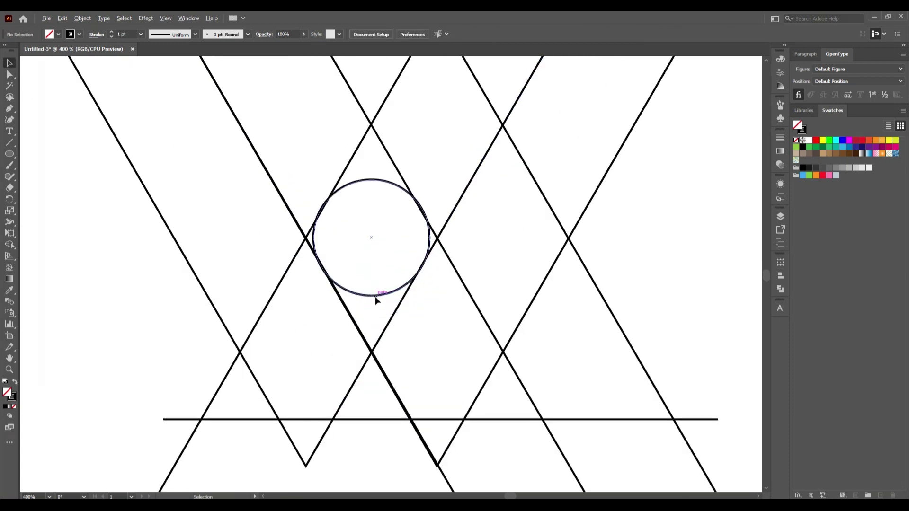
scroll(376, 300, "up", 1)
key("ctrl+y")
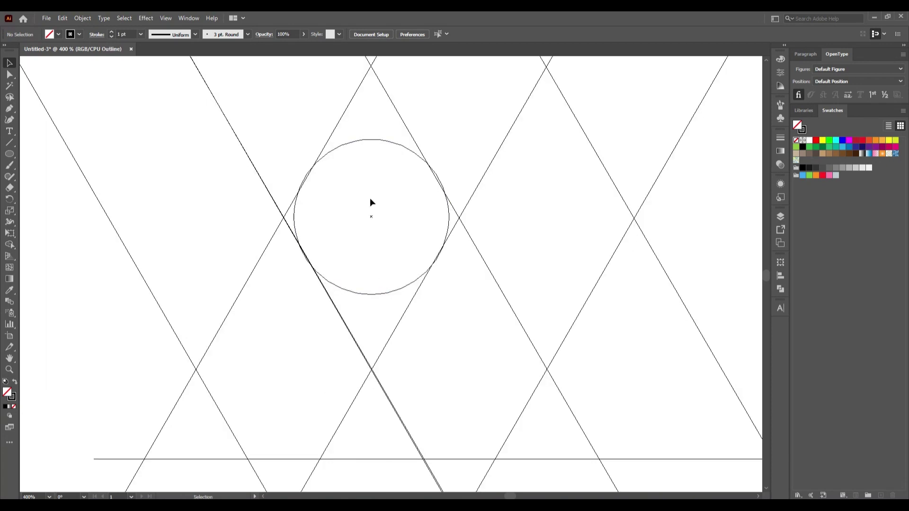
left_click(357, 293)
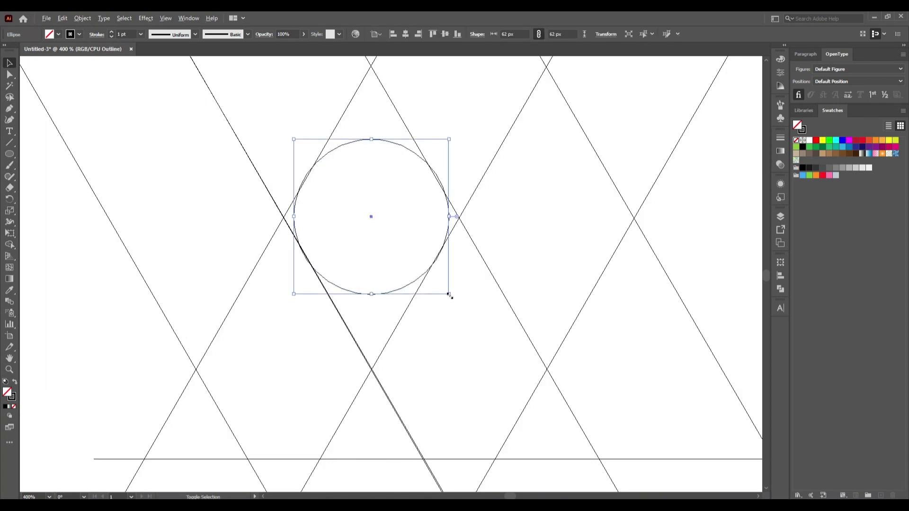
left_click_drag(449, 294, 446, 292)
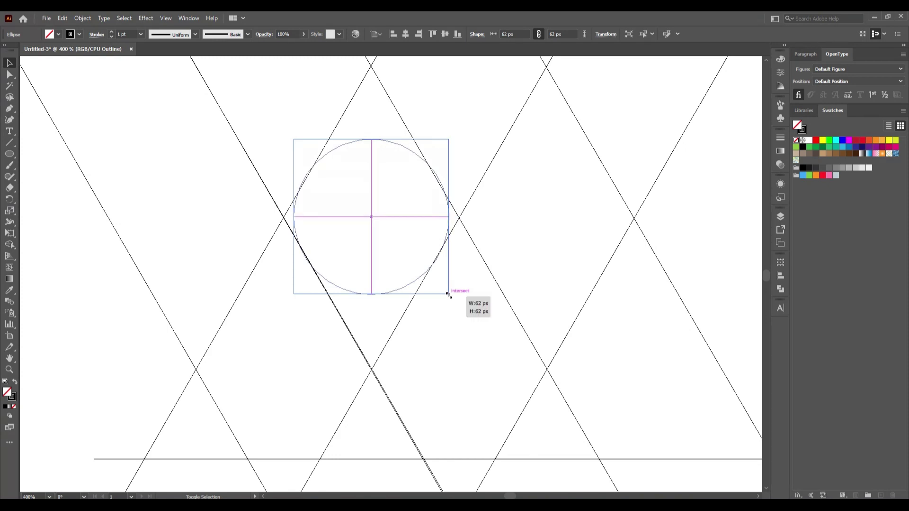
left_click(454, 322)
Enlarge the circle to 61 px so its edge touches the diagonal lines.
left_click(386, 290)
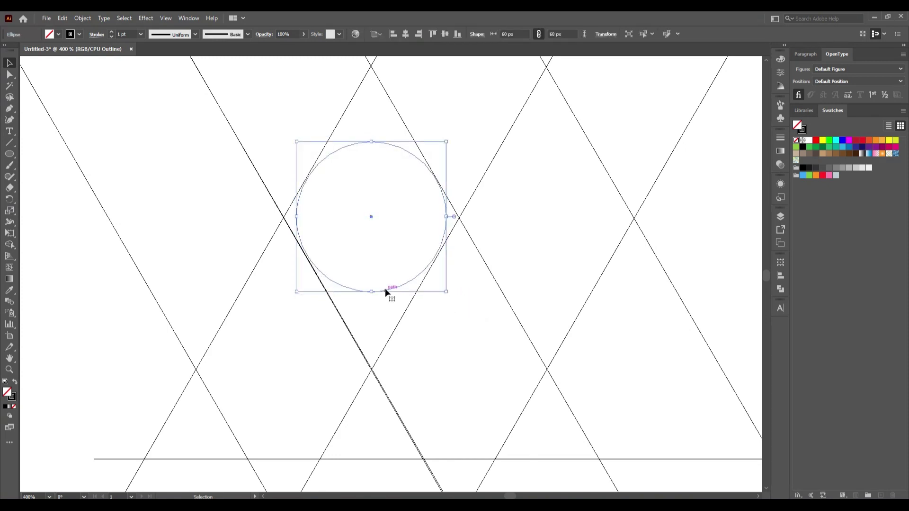
left_click_drag(448, 295, 448, 305)
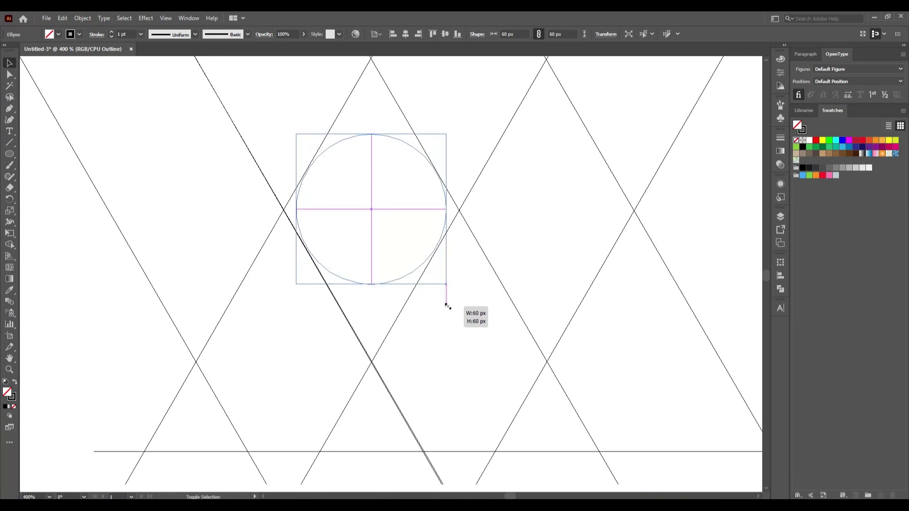
left_click_drag(448, 306, 445, 314)
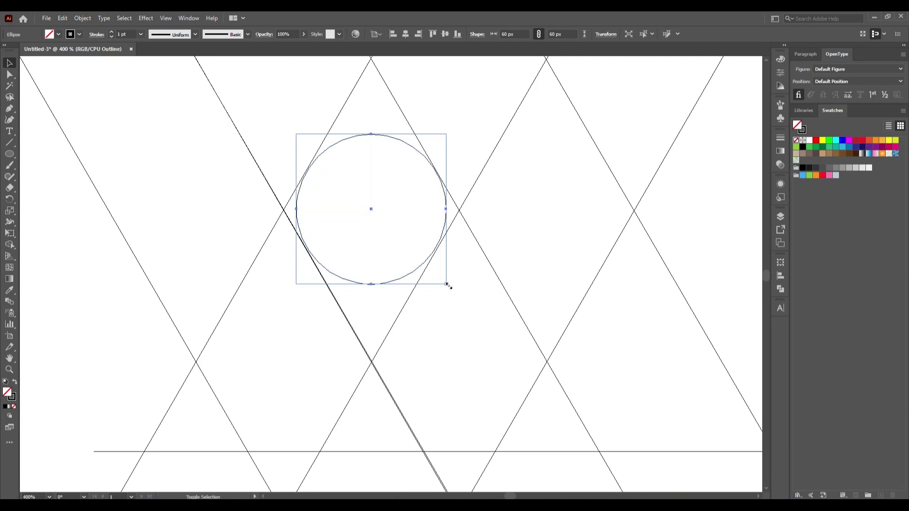
left_click_drag(448, 285, 449, 295)
left_click(449, 309)
key("ctrl+0")
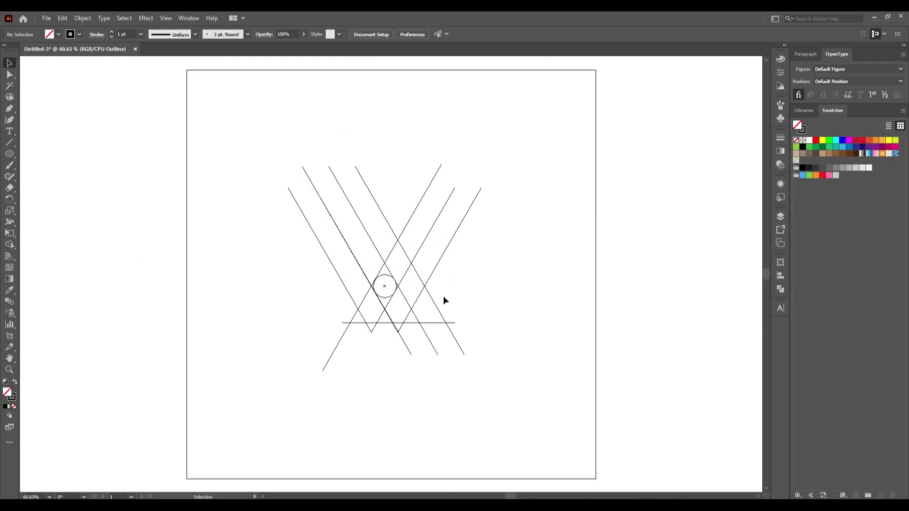
Nudge the small circle slightly left and return to Preview at 100% zoom.
key("ctrl+1")
scroll(393, 298, "up", 1)
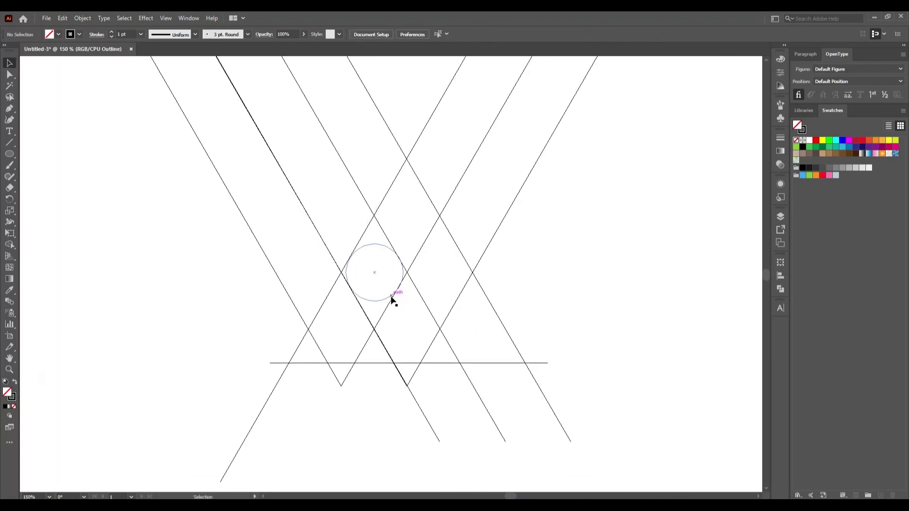
left_click(365, 251)
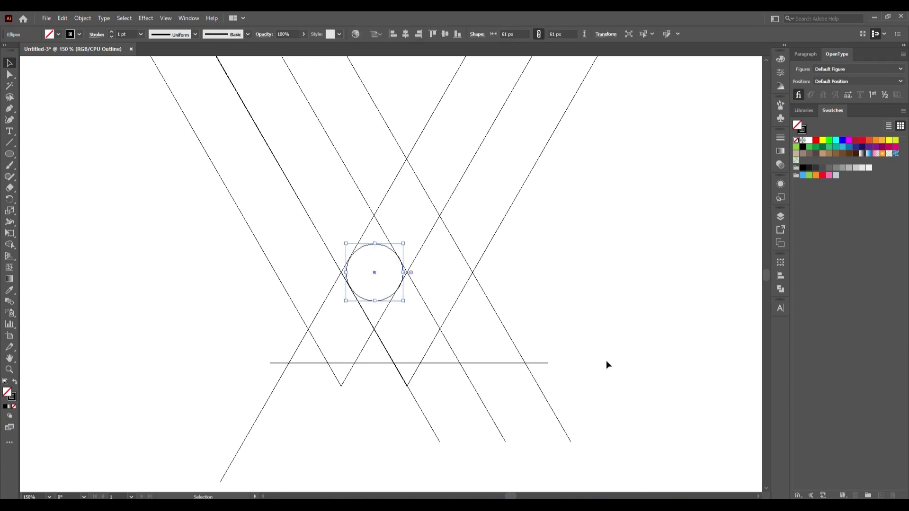
key("Left")
left_click(608, 336)
key("a")
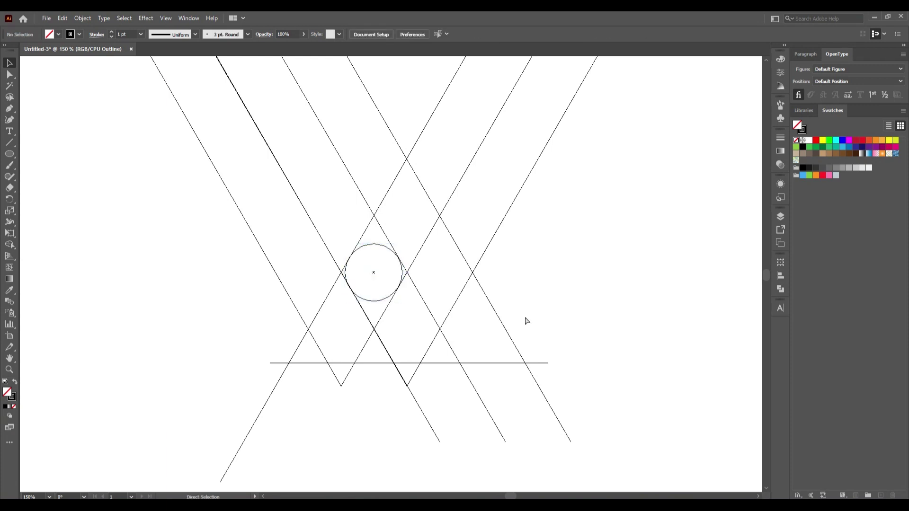
key("ctrl+y")
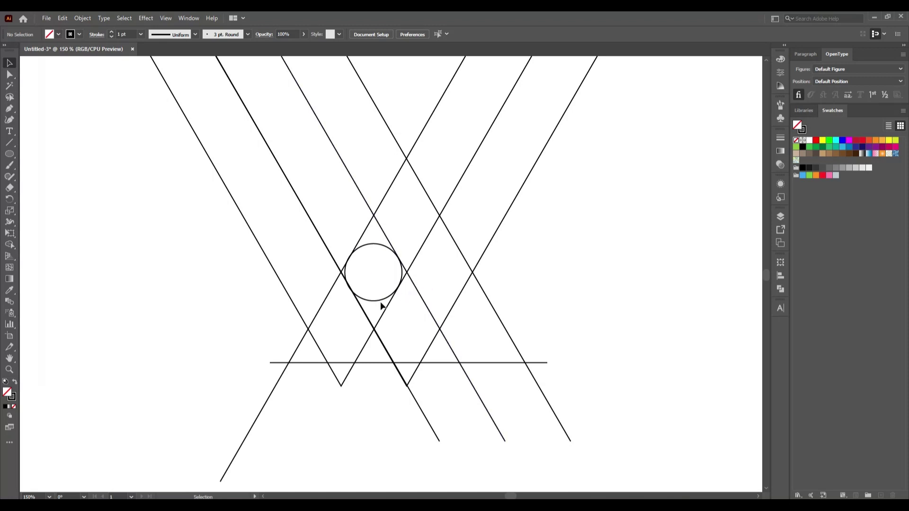
key("ctrl+0")
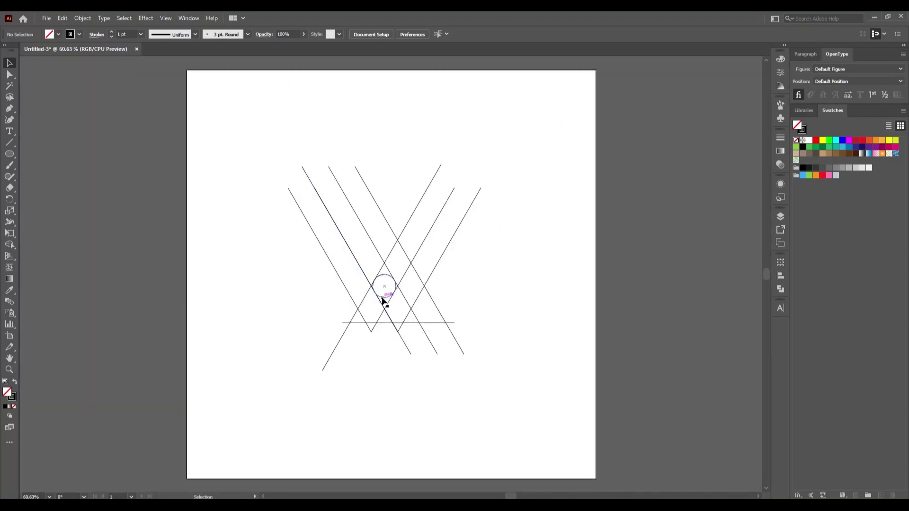
key("ctrl+1")
Copy and paste the circle in place, then shift the copy 67 px right to the next intersection.
left_click(384, 298)
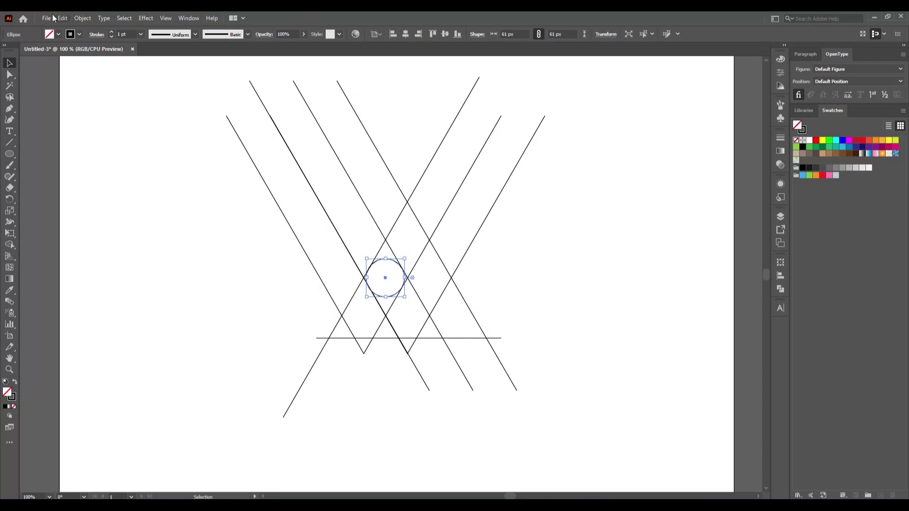
left_click(63, 18)
left_click(79, 64)
left_click(63, 18)
left_click(90, 106)
left_click(591, 294)
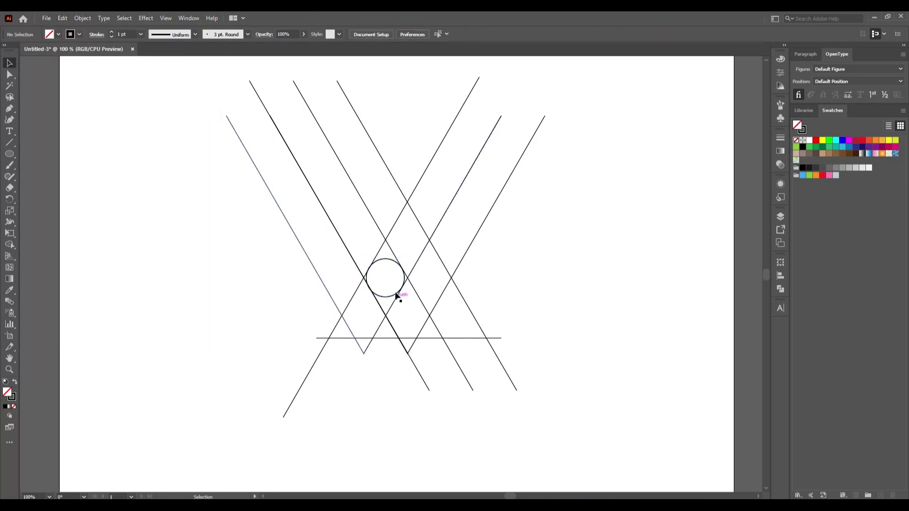
left_click_drag(407, 279, 450, 285)
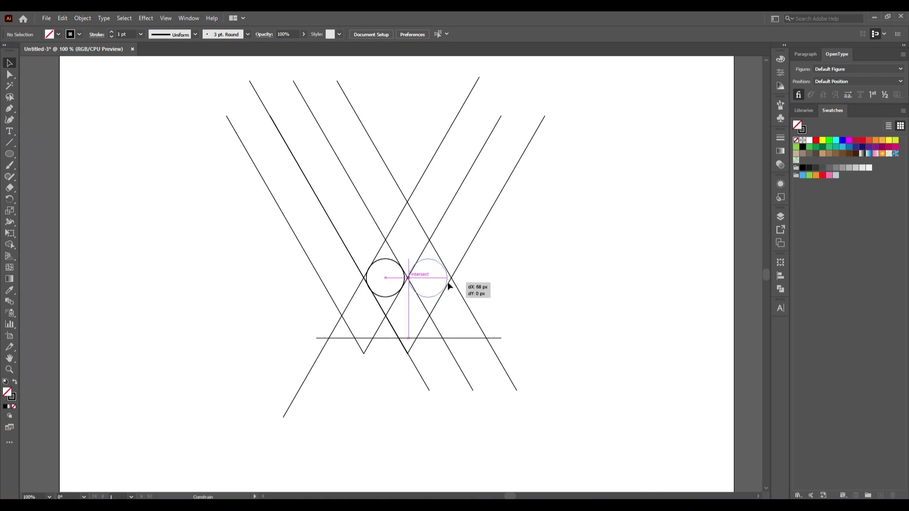
left_click_drag(450, 284, 449, 286)
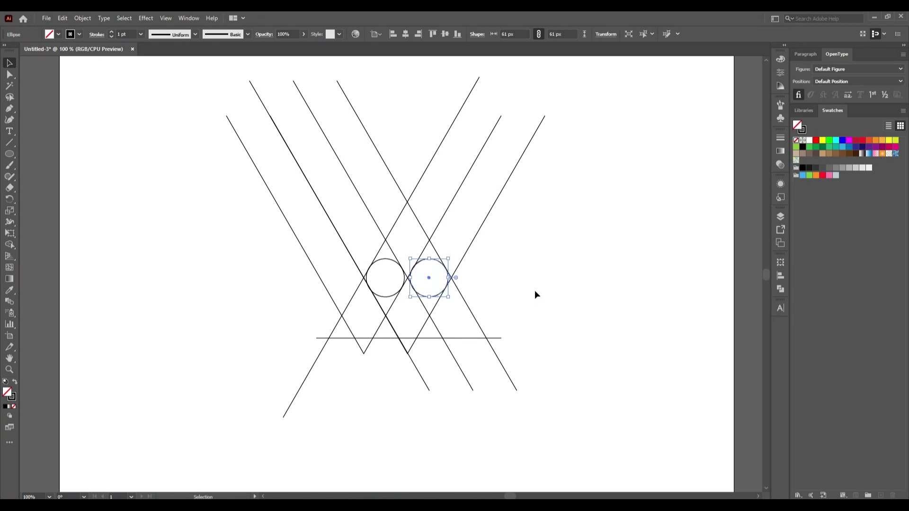
Paste a copy of the right circle in place and scale it around its centre to 185 px.
left_click(535, 292)
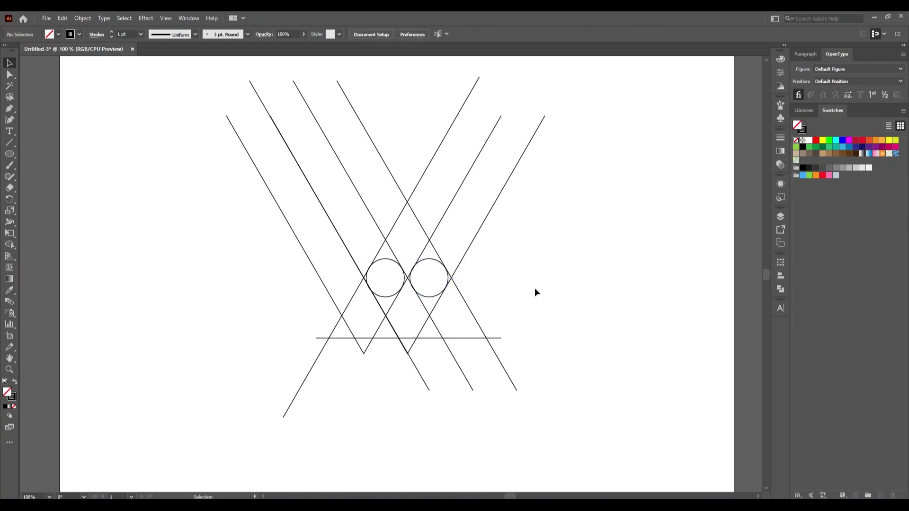
left_click(435, 298)
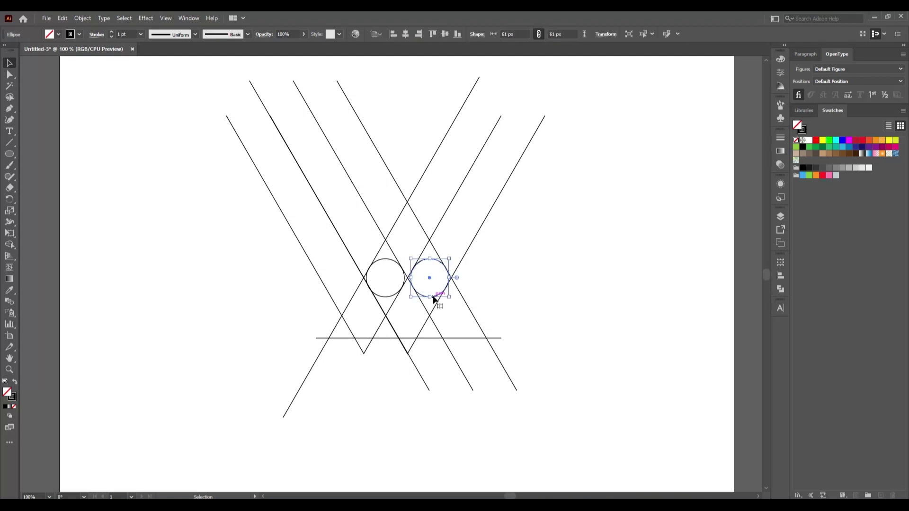
left_click(503, 314)
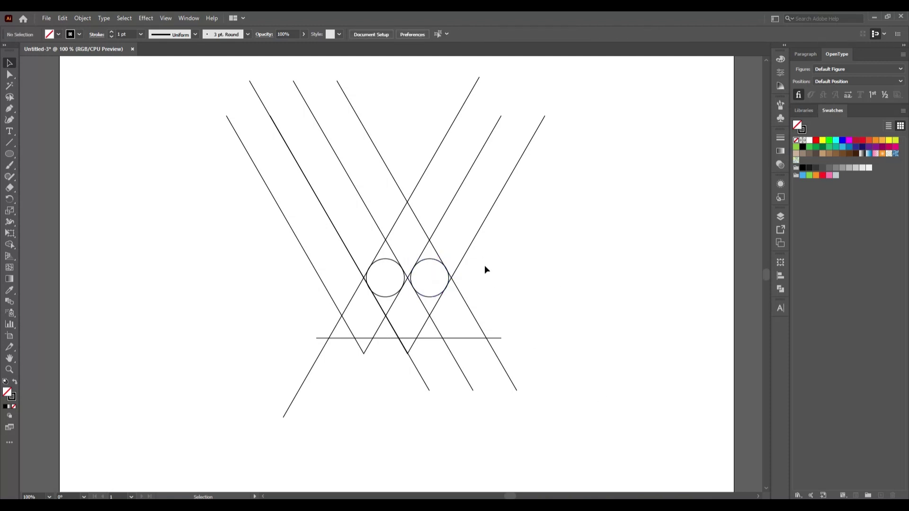
left_click(431, 298)
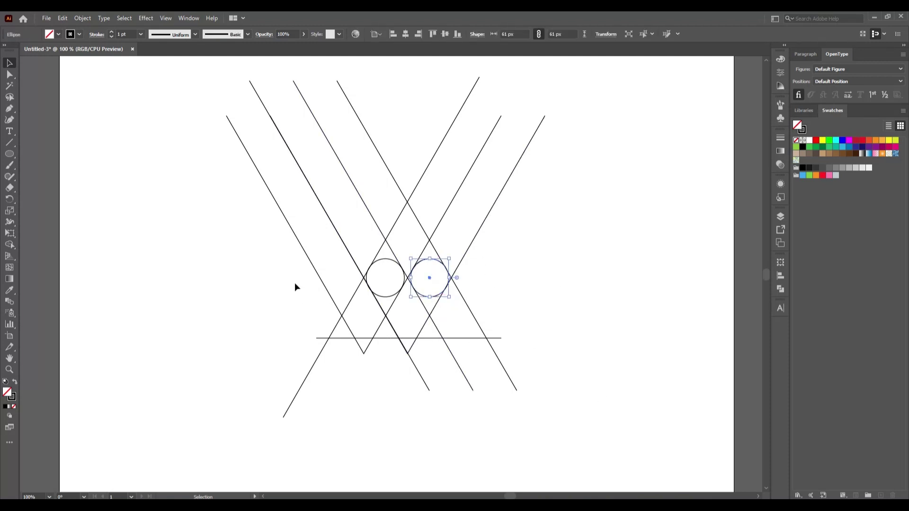
left_click(62, 18)
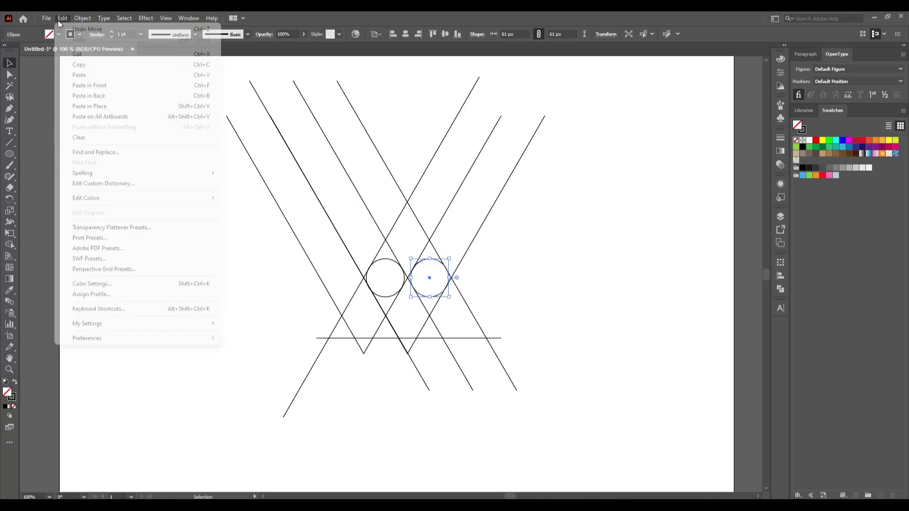
left_click(95, 65)
left_click(62, 18)
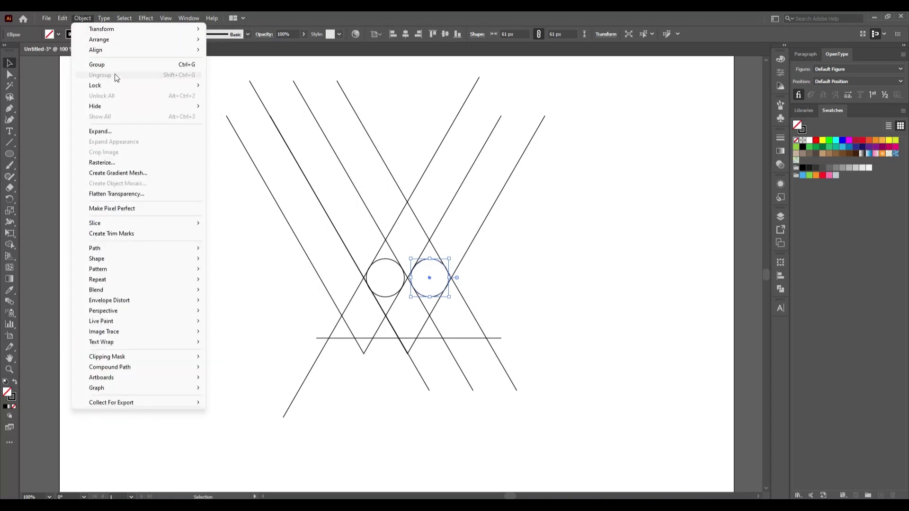
left_click(128, 108)
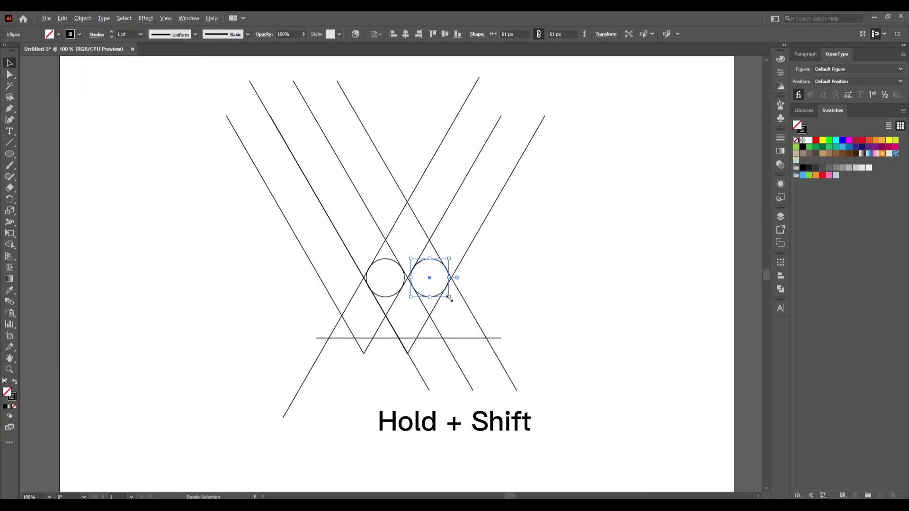
left_click_drag(448, 299, 488, 346)
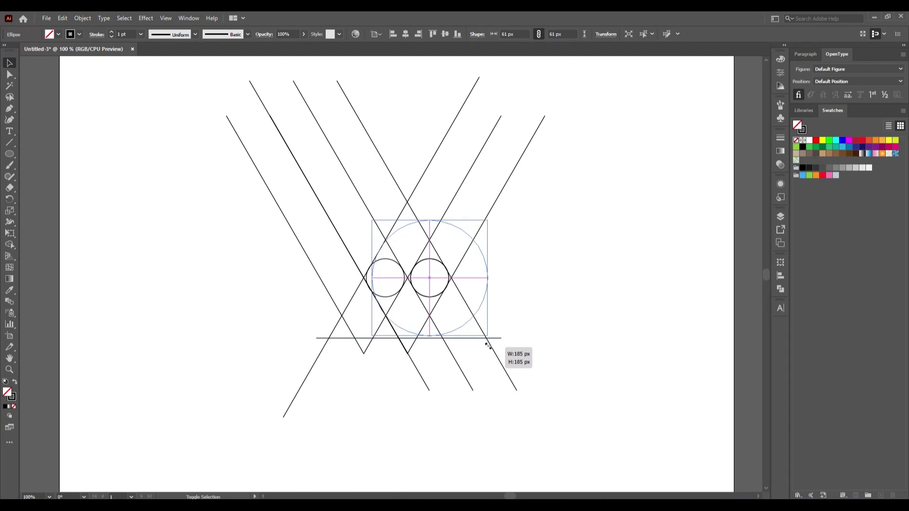
left_click(538, 309)
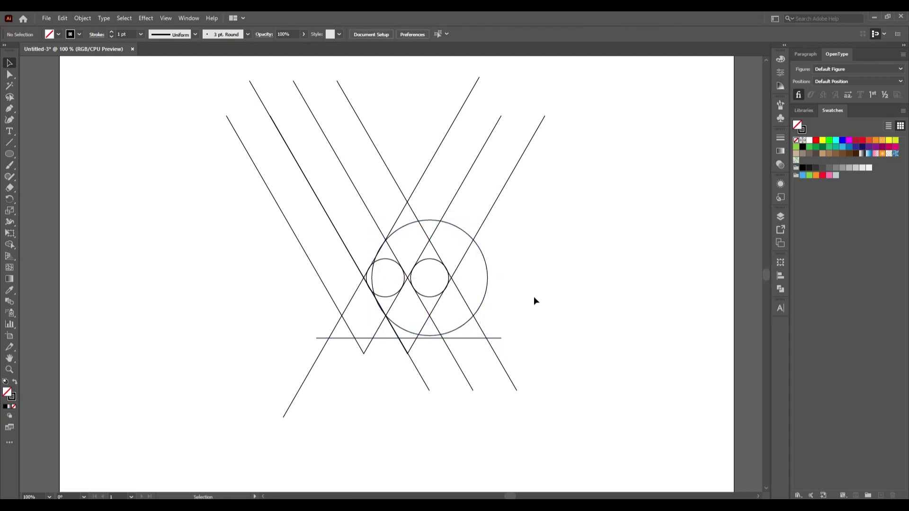
Nudge the bottom horizontal line up to sit on the large circle's base.
left_click(478, 339)
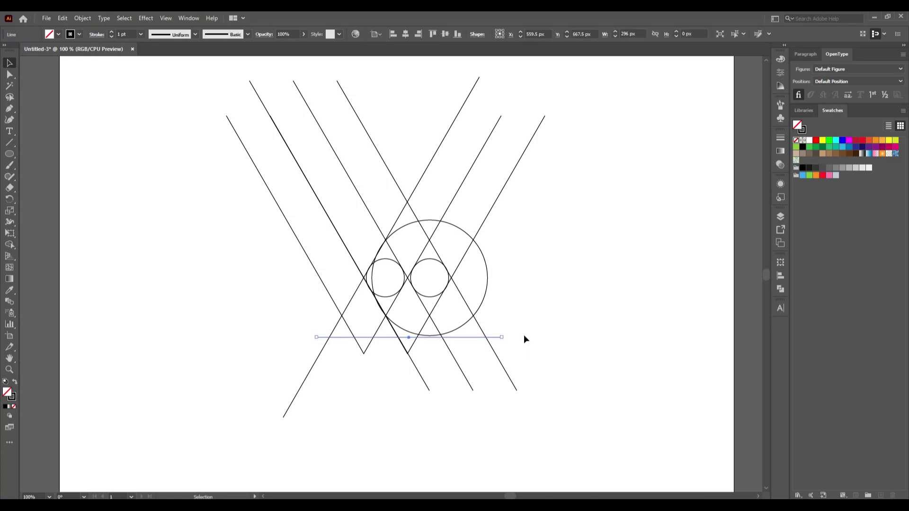
key("Up")
key("Up")
key("Up")
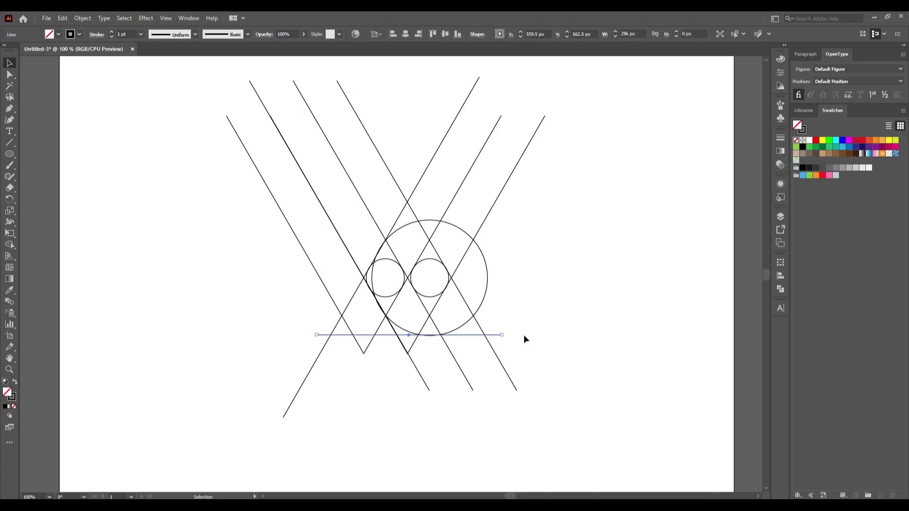
left_click(525, 336)
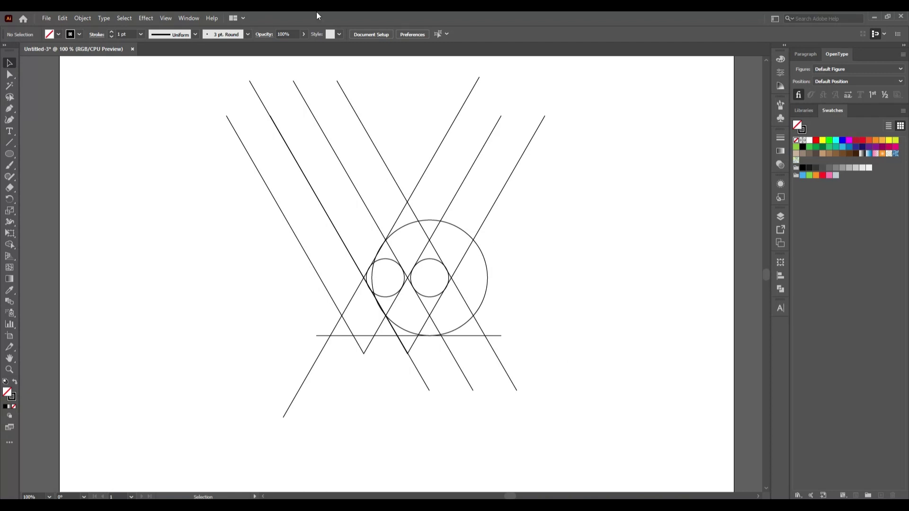
Draw a horizontal line along the large circle's top.
left_click(9, 143)
left_click_drag(277, 219, 517, 256)
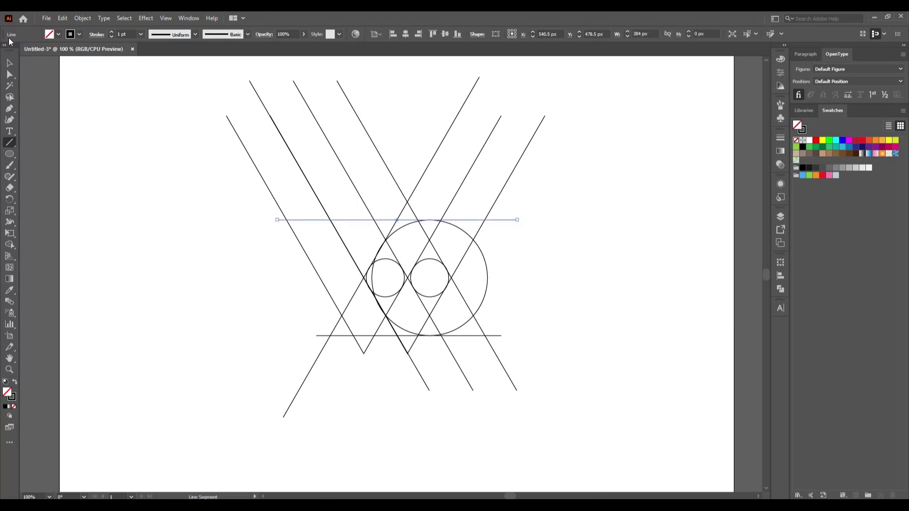
left_click(10, 62)
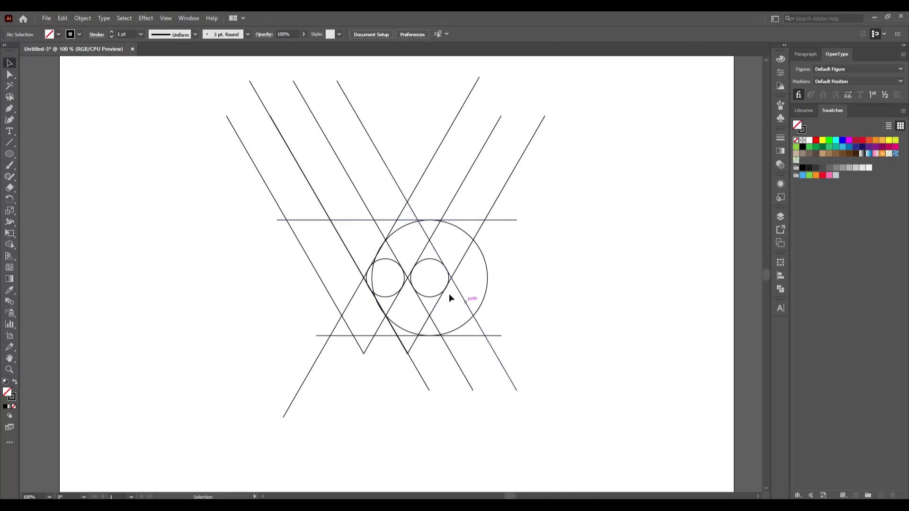
left_click(429, 259)
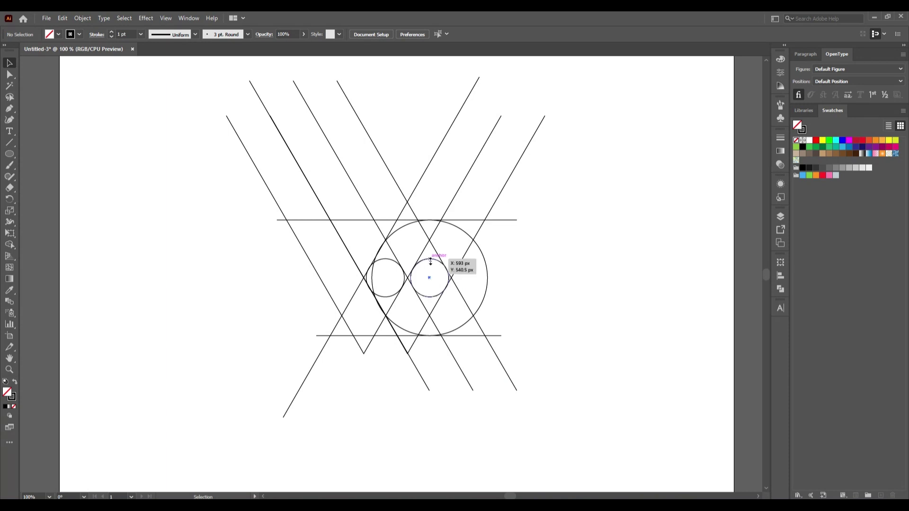
Paste a copy of the right small circle in place and enlarge it to about 113 px.
left_click(62, 18)
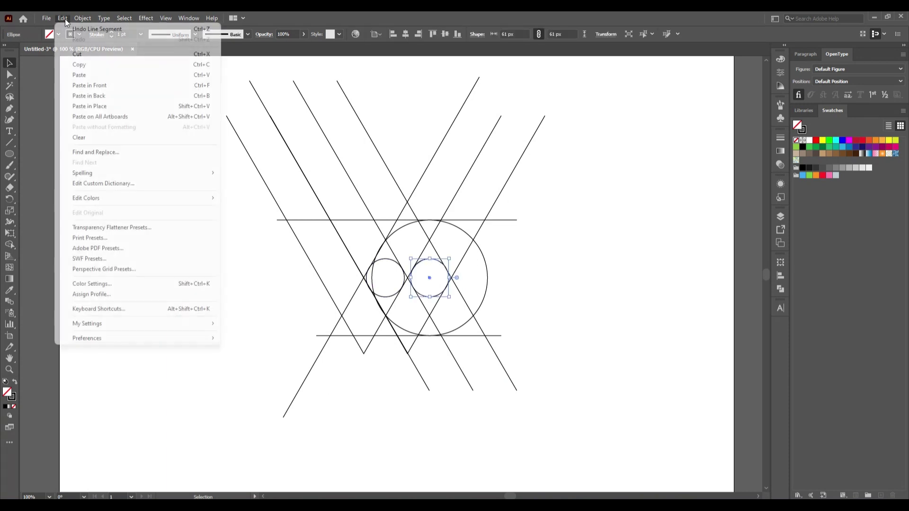
left_click(114, 106)
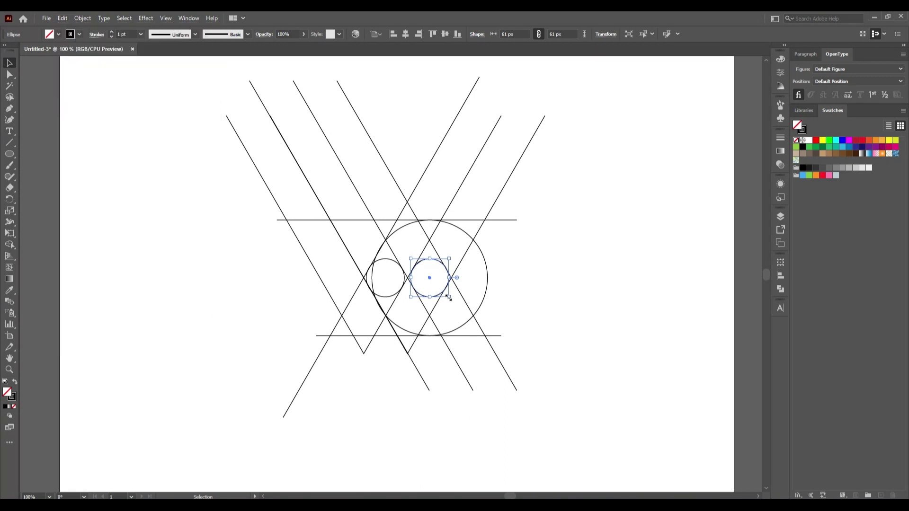
left_click_drag(448, 298, 486, 326)
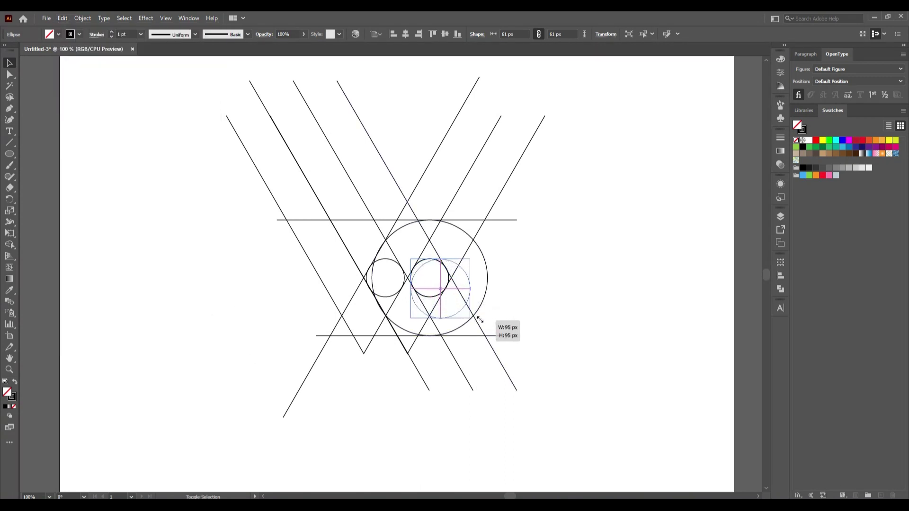
left_click_drag(486, 326, 494, 336)
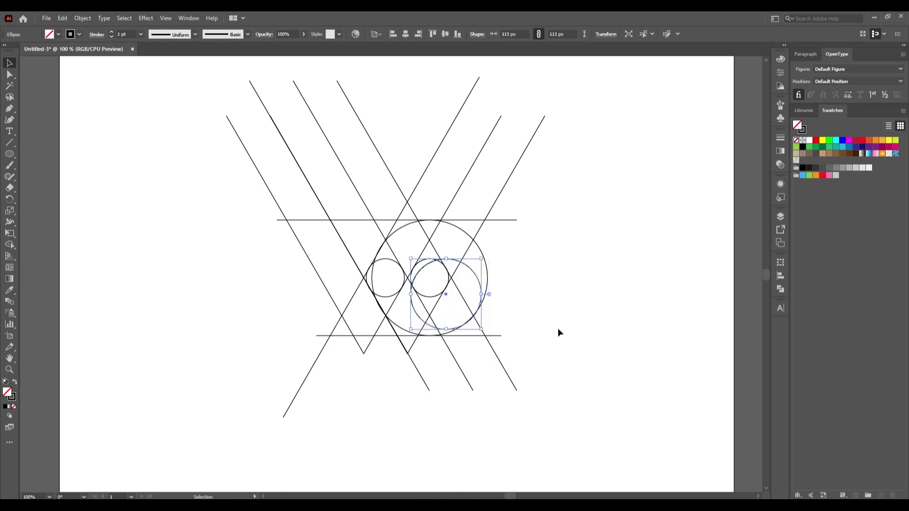
left_click(561, 328)
Resize the left small circle from its corner to fit the crossing diagonals.
key("ctrl+plus")
scroll(339, 342, "up", 2)
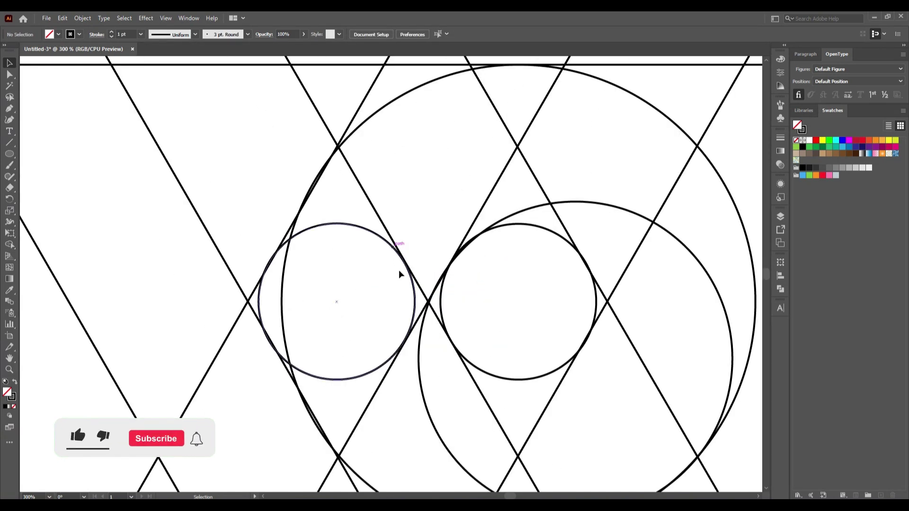
left_click(412, 293)
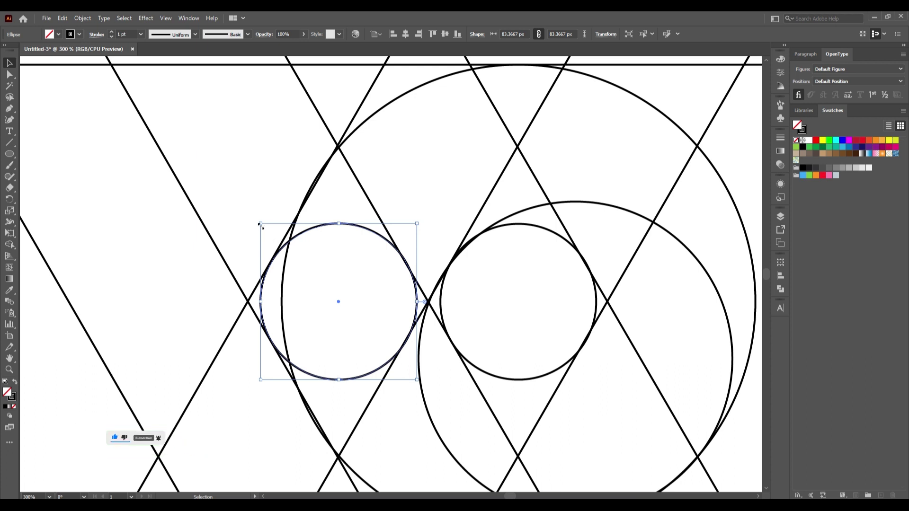
left_click_drag(260, 225, 256, 223)
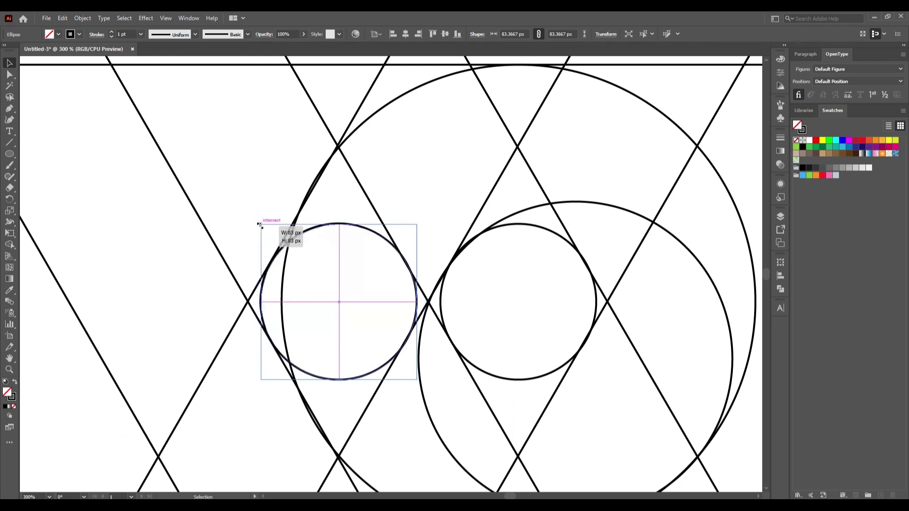
left_click_drag(256, 224, 254, 224)
Thin all the construction paths to a 0.25 pt stroke.
left_click_drag(156, 158, 577, 454)
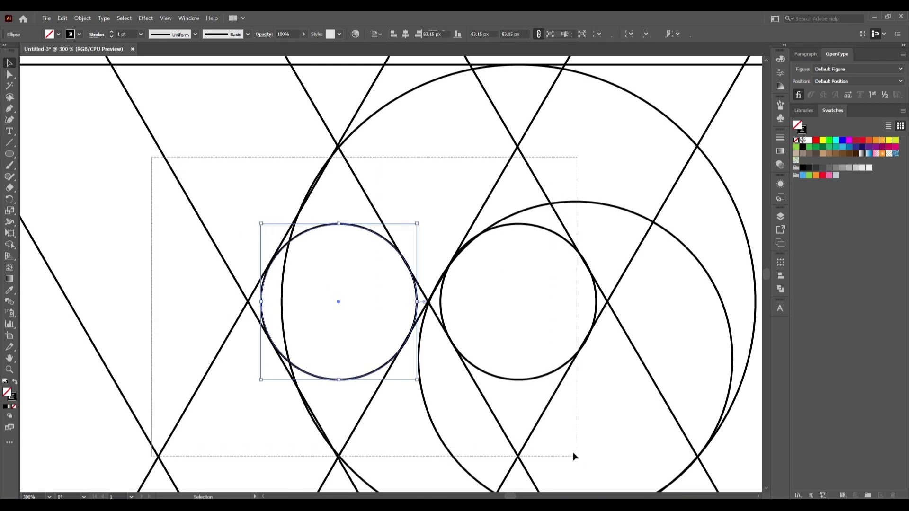
left_click(112, 38)
left_click(112, 38)
left_click(283, 159)
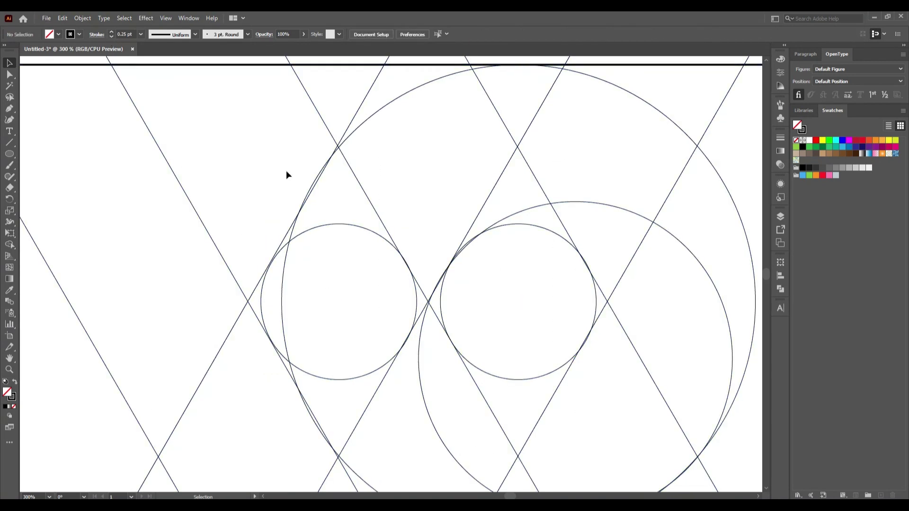
Resize the left small circle to about 83.65 px, its top aligned with the right circle.
left_click(329, 380)
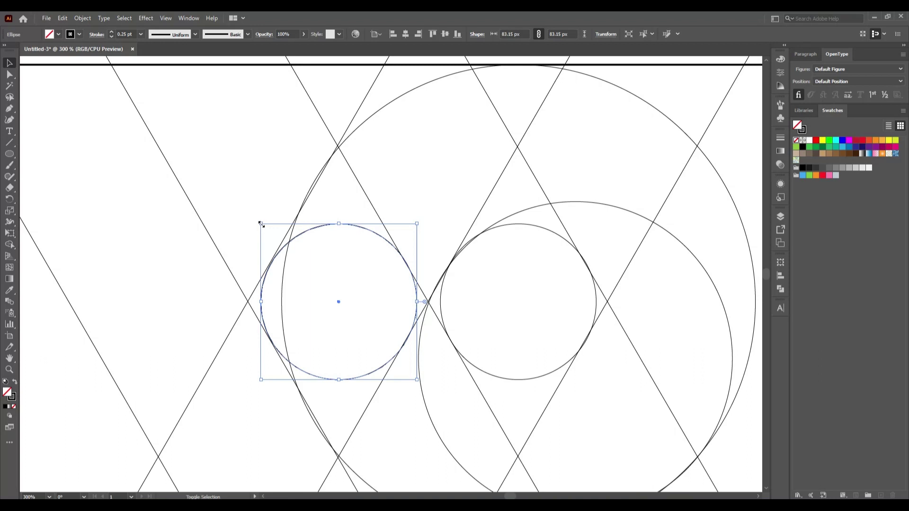
left_click_drag(261, 224, 260, 224)
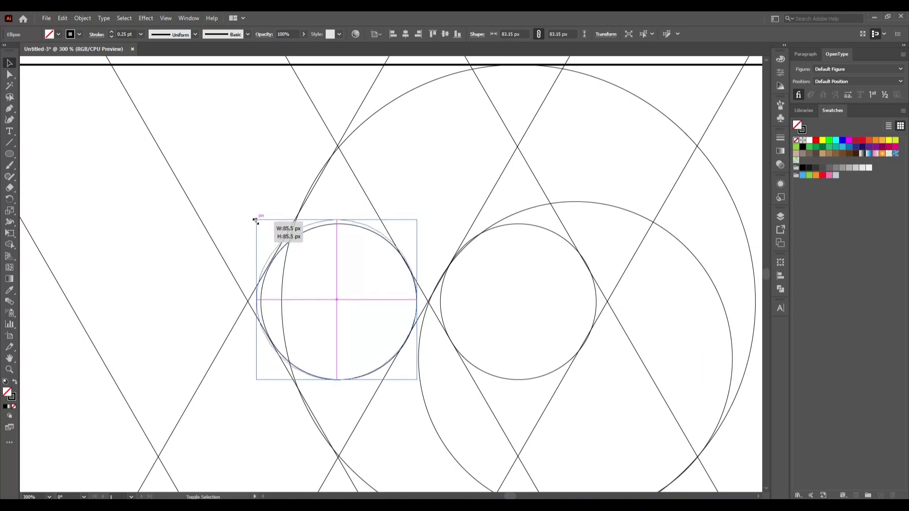
mouse_move(261, 224)
left_mouse_down()
mouse_move(169, 84)
mouse_move(264, 223)
mouse_move(241, 226)
left_mouse_up()
left_click(230, 208)
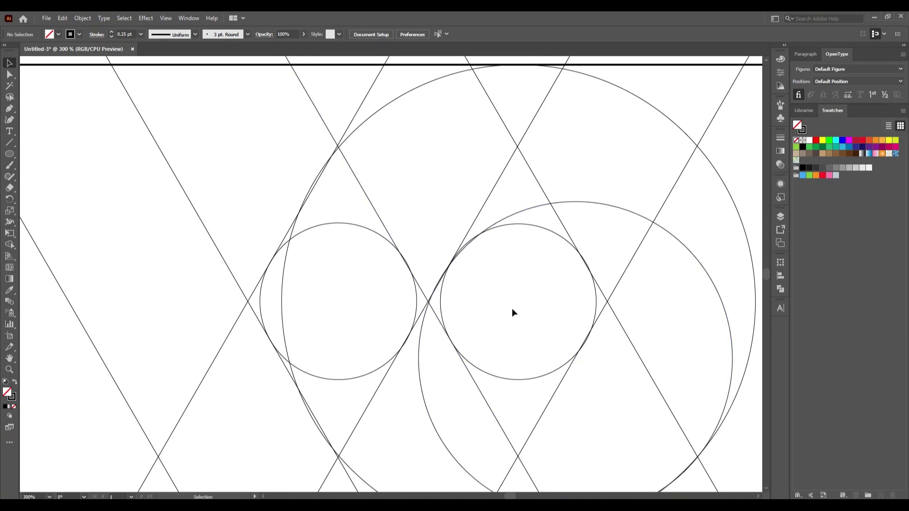
Shrink the large outer circle to about 250.38 px so it touches both horizontal lines.
scroll(559, 345, "down", 1)
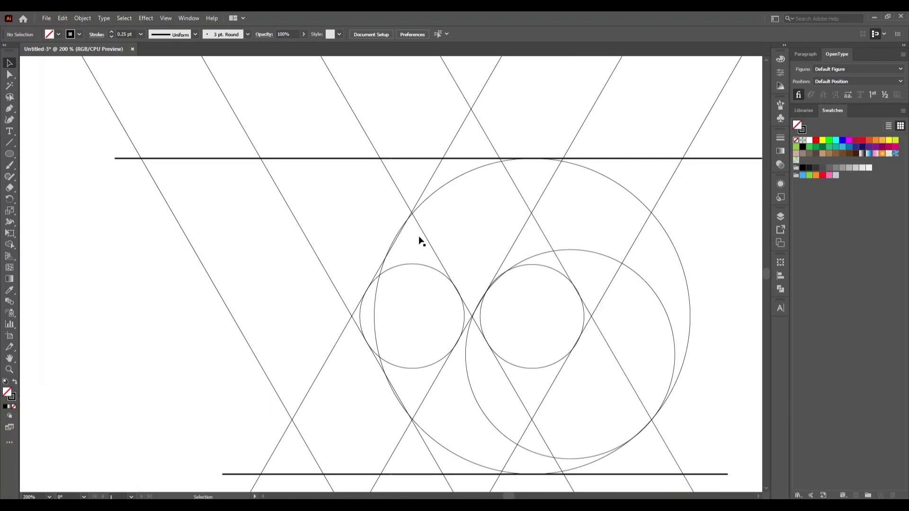
left_click(426, 201)
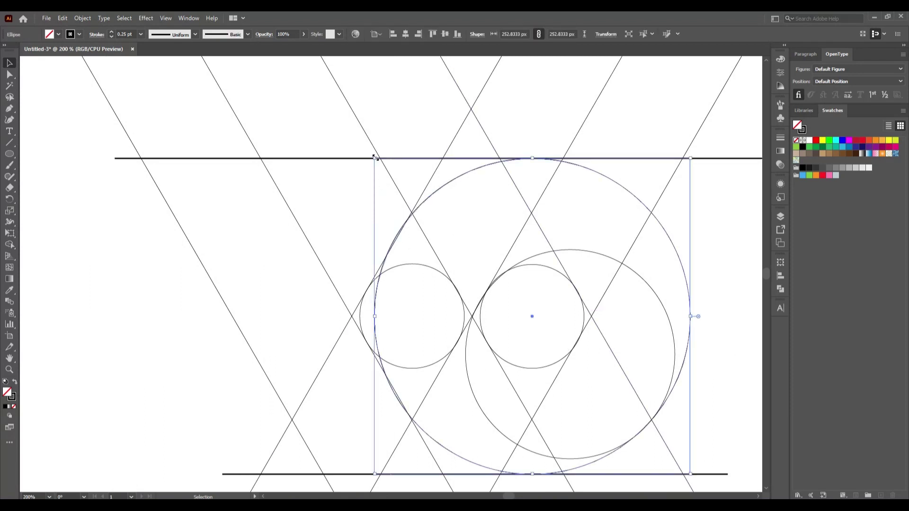
left_click_drag(376, 158, 377, 158)
left_click(337, 229)
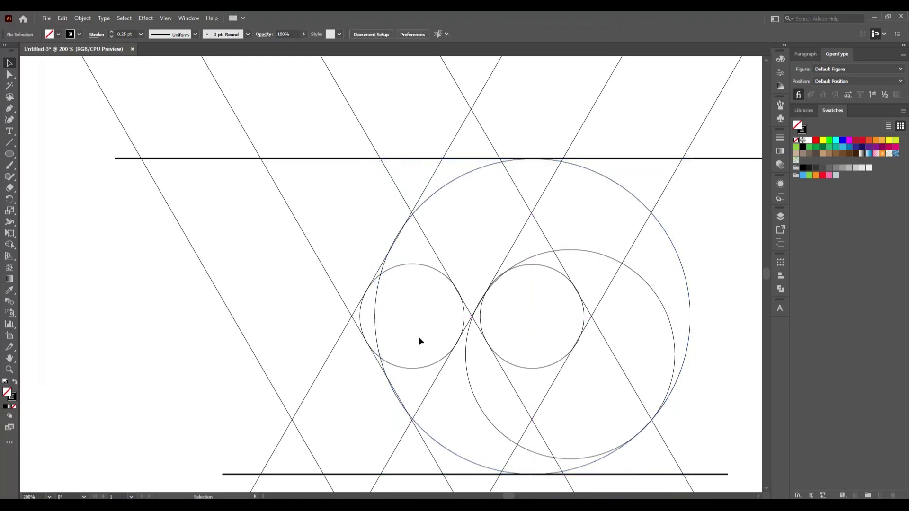
scroll(550, 331, "down", 1)
scroll(551, 331, "down", 1)
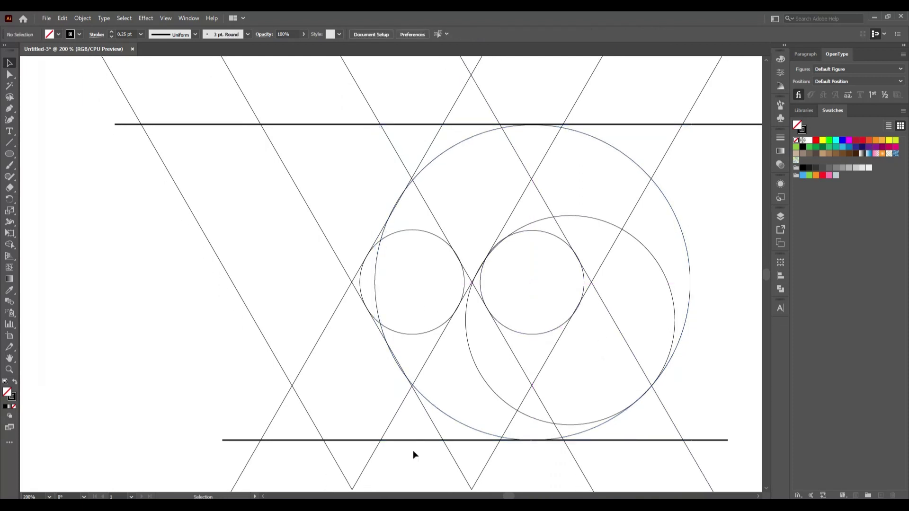
left_click(405, 441)
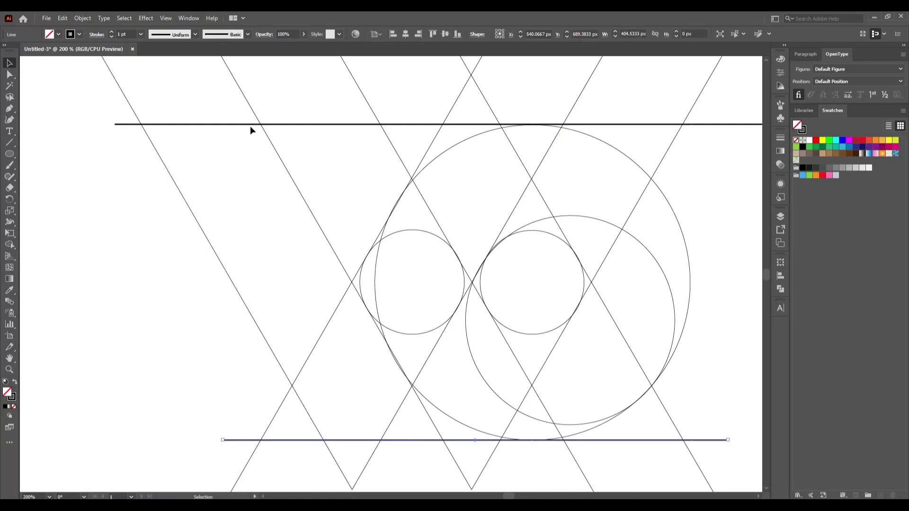
left_click(235, 250)
scroll(235, 251, "right", 3)
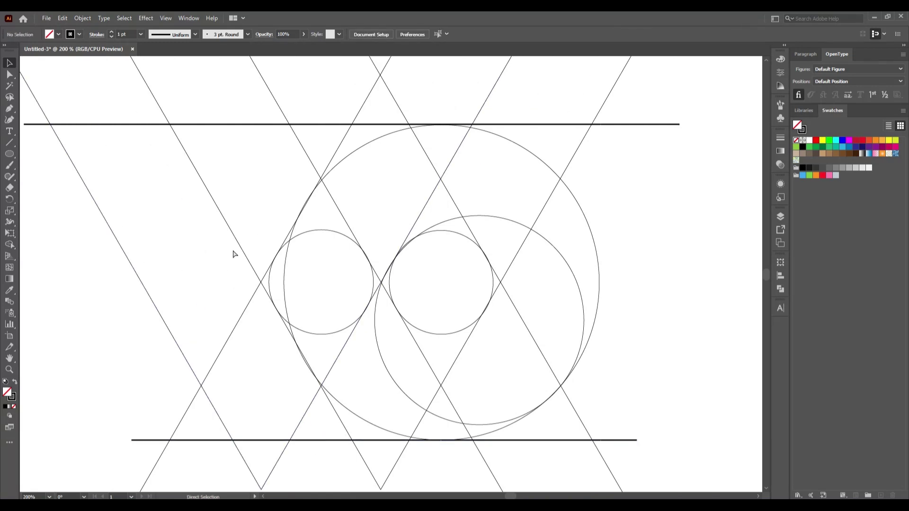
scroll(234, 252, "right", 2)
scroll(233, 250, "down", 3, "alt")
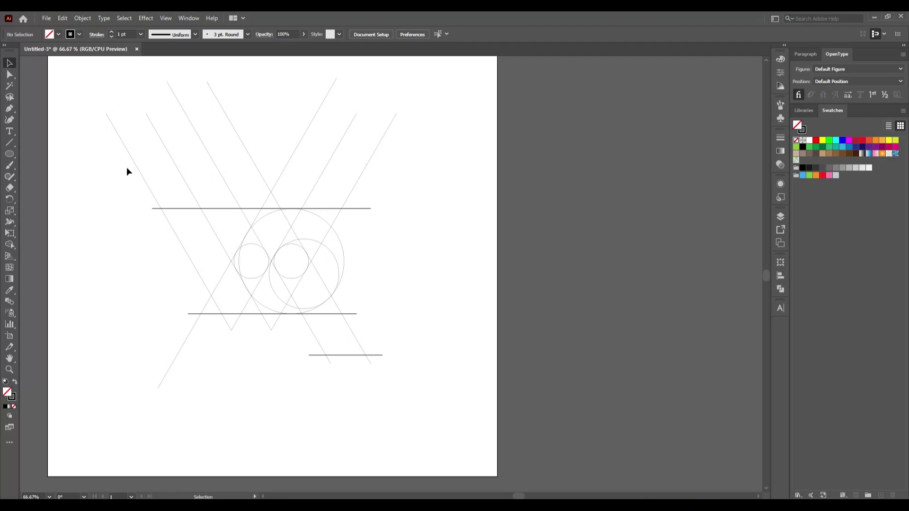
Duplicate the construction drawing to the right, then select the original with Shape Builder and black fill.
left_click_drag(101, 135, 416, 419)
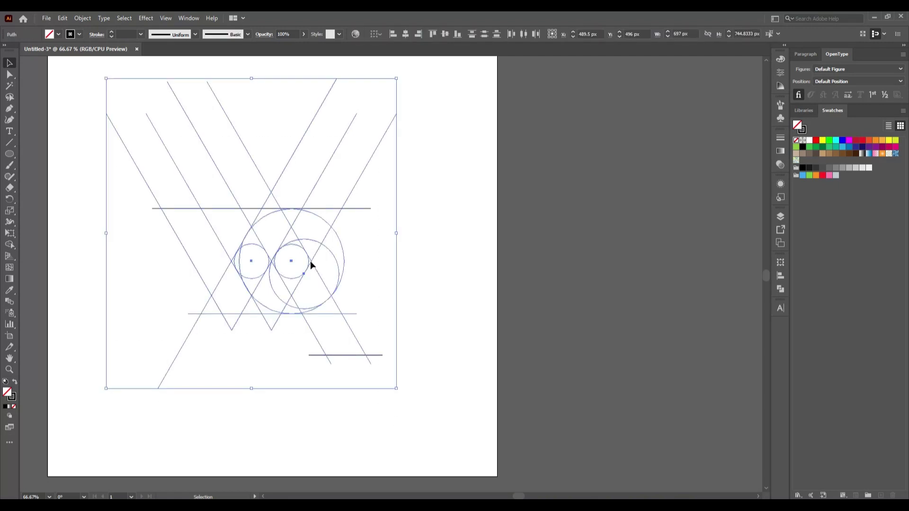
left_click_drag(311, 261, 701, 288, "alt")
left_click_drag(90, 91, 442, 416)
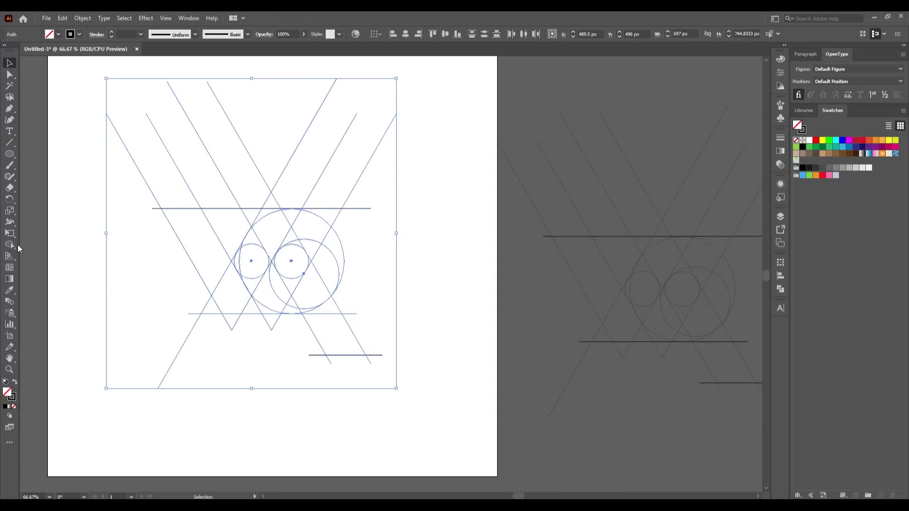
left_click(10, 244)
left_click(58, 34)
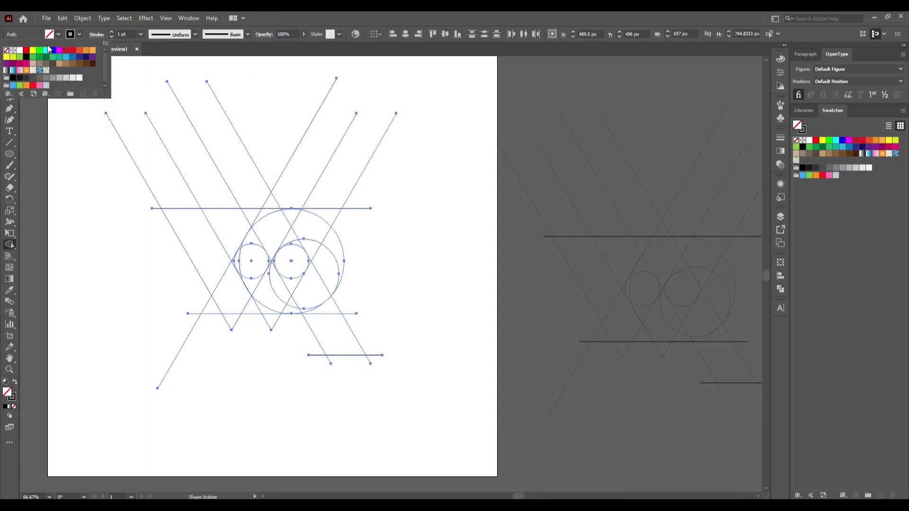
left_click(27, 58)
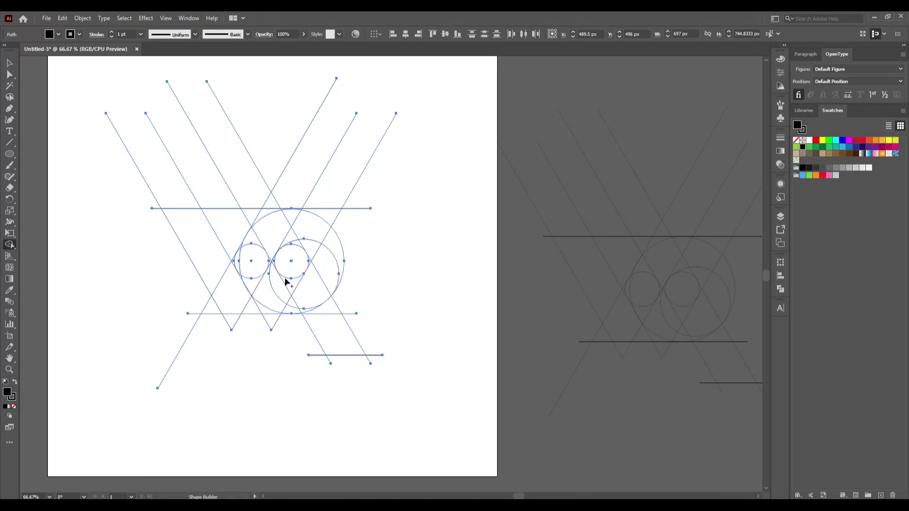
Merge the left diagonal band, sliver, left small circle and lens into the black V shape.
scroll(287, 298, "up", 1)
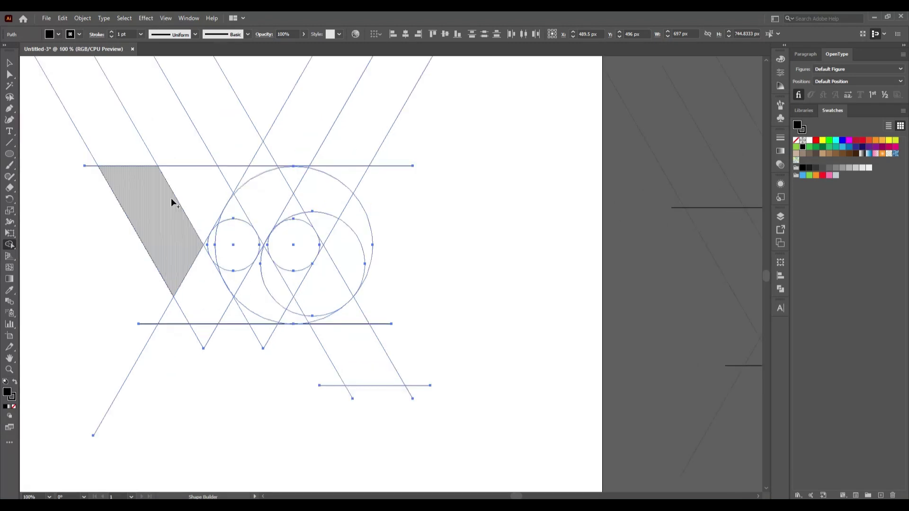
left_click_drag(167, 230, 201, 302)
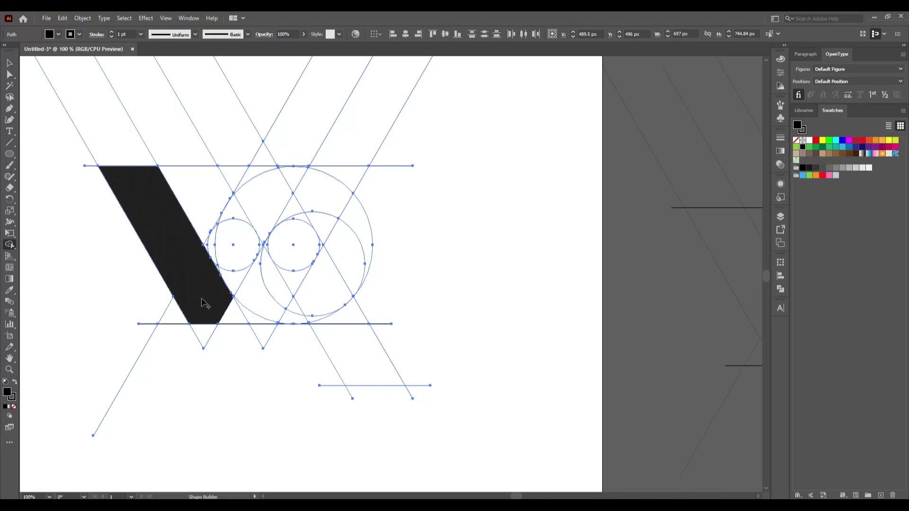
scroll(204, 303, "up", 1)
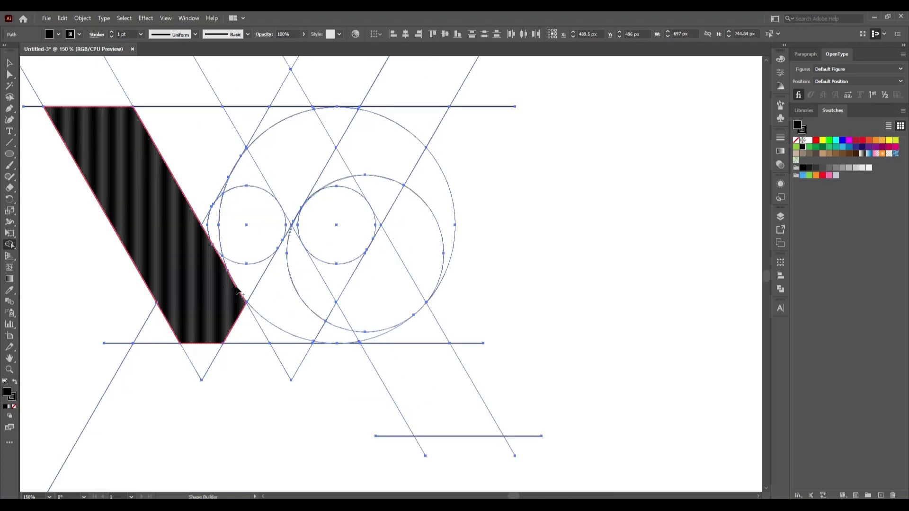
left_click_drag(236, 290, 228, 259)
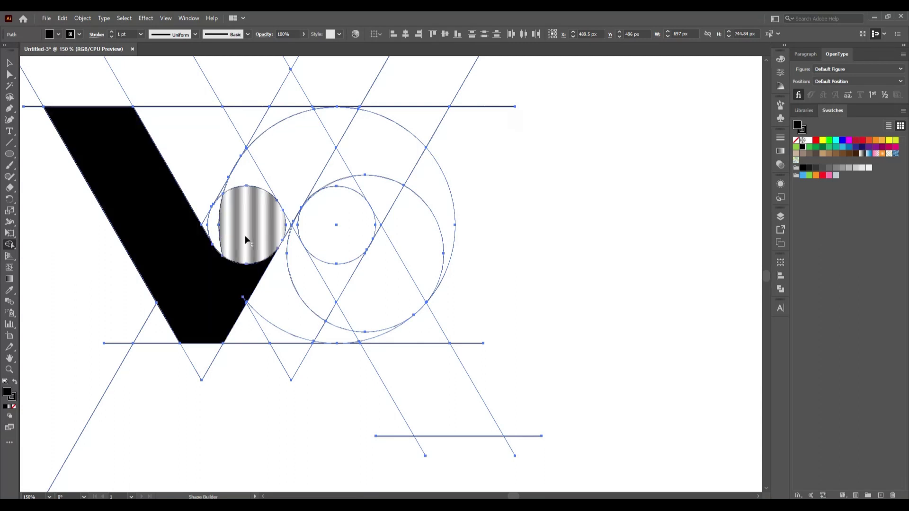
mouse_move(238, 242)
left_mouse_down()
mouse_move(211, 228)
mouse_move(236, 230)
left_mouse_up()
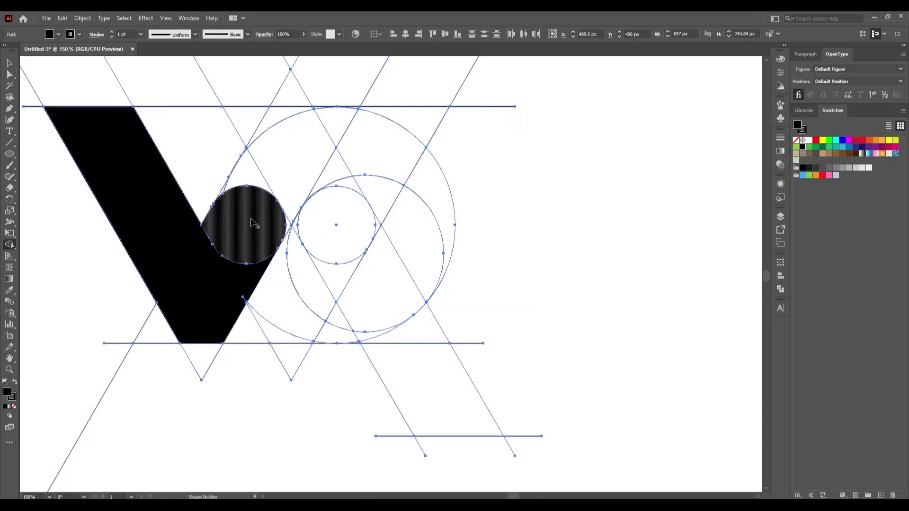
mouse_move(272, 259)
left_mouse_down()
mouse_move(274, 213)
mouse_move(255, 217)
left_mouse_up()
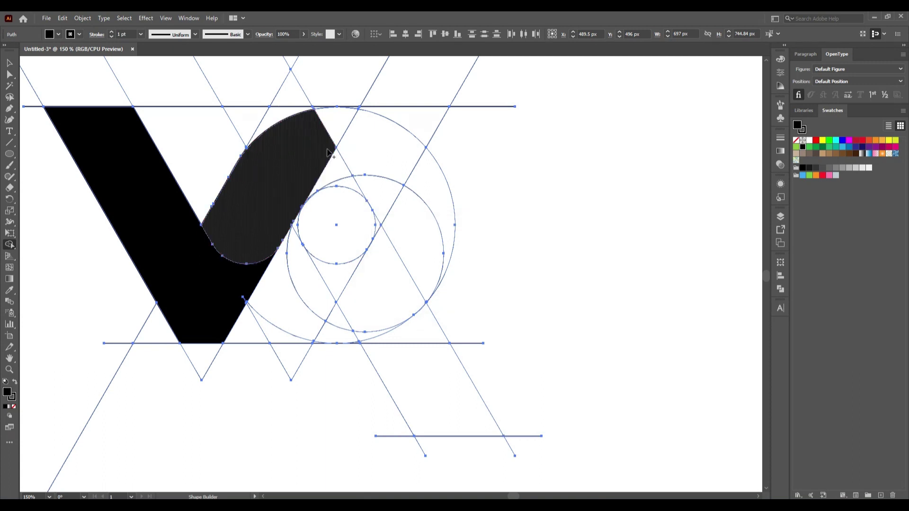
Merge the right arc, ring, crescent and leg regions into the R, removing the stray arc.
mouse_move(310, 148)
left_mouse_down()
mouse_move(345, 163)
mouse_move(280, 170)
left_mouse_up()
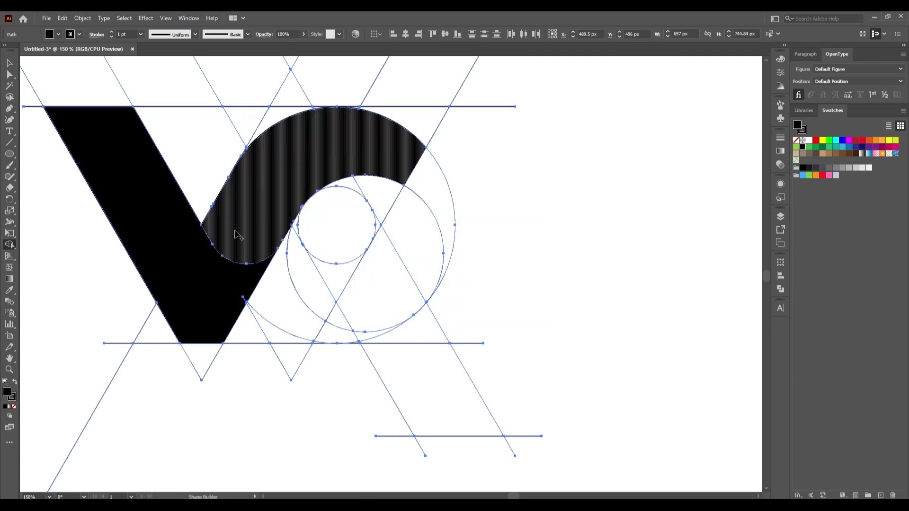
left_click_drag(425, 221, 341, 146)
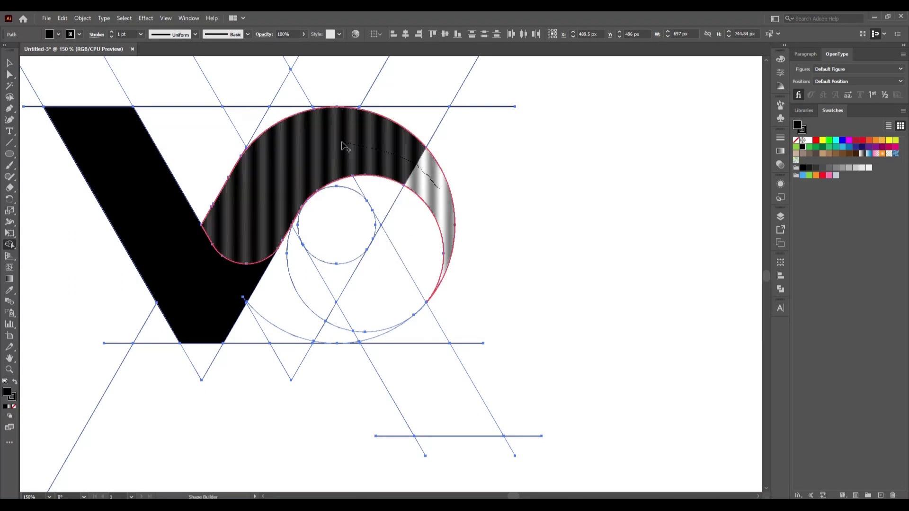
mouse_move(354, 178)
left_mouse_down()
mouse_move(384, 283)
mouse_move(367, 297)
mouse_move(379, 231)
left_mouse_up()
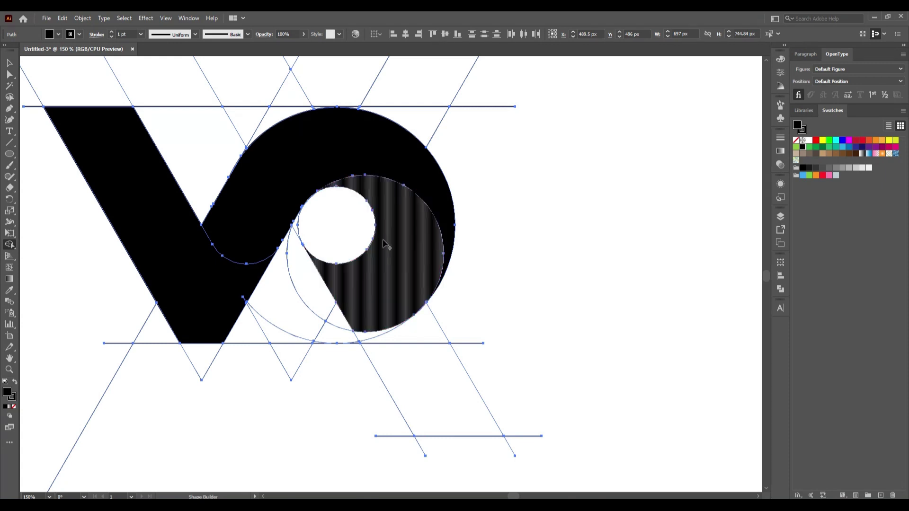
left_click_drag(386, 355, 411, 371)
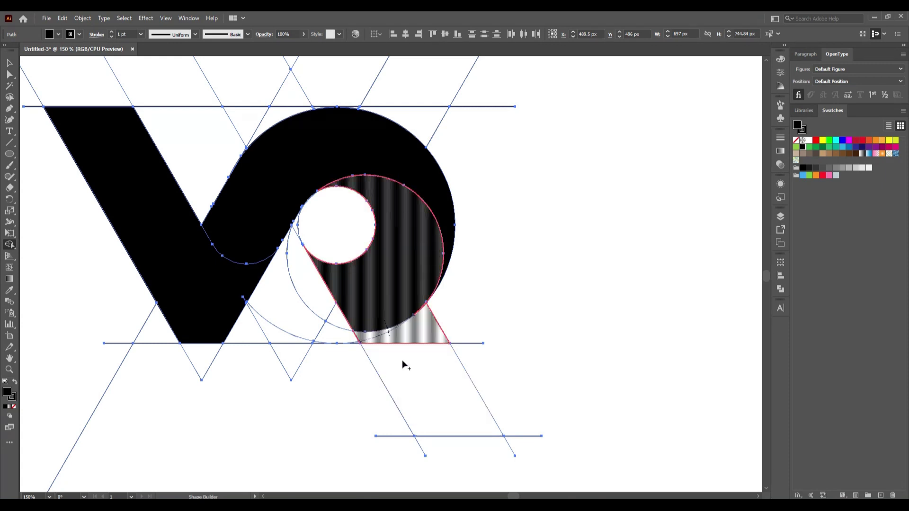
left_click(424, 339)
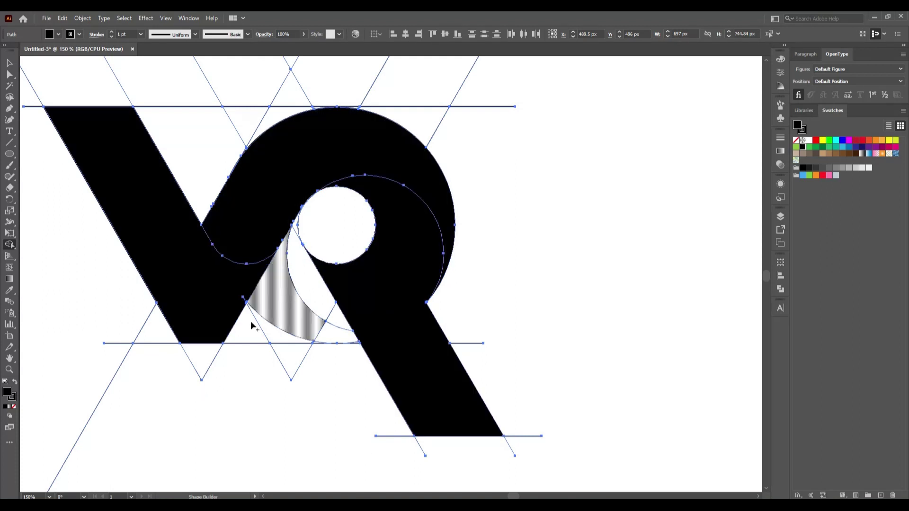
left_click_drag(237, 308, 248, 299)
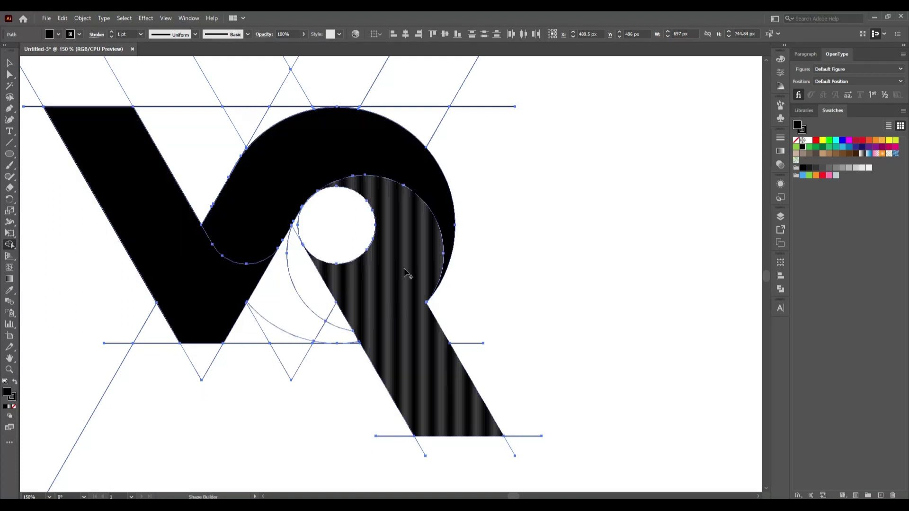
scroll(394, 229, "up", 1)
scroll(394, 230, "up", 1)
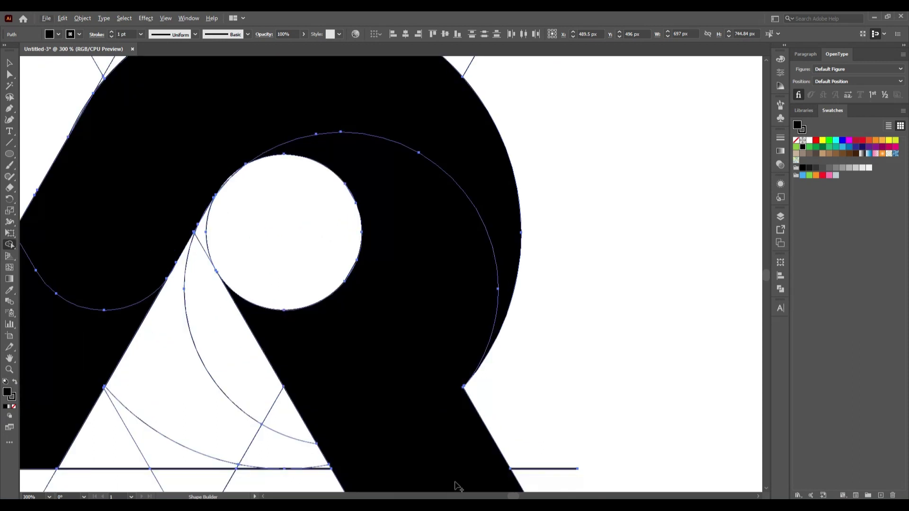
scroll(422, 261, "down", 1)
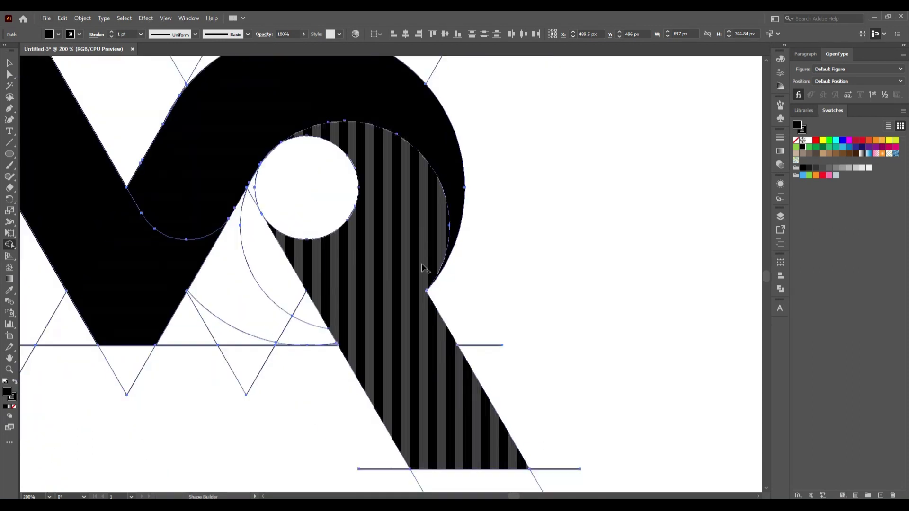
scroll(279, 150, "up", 3)
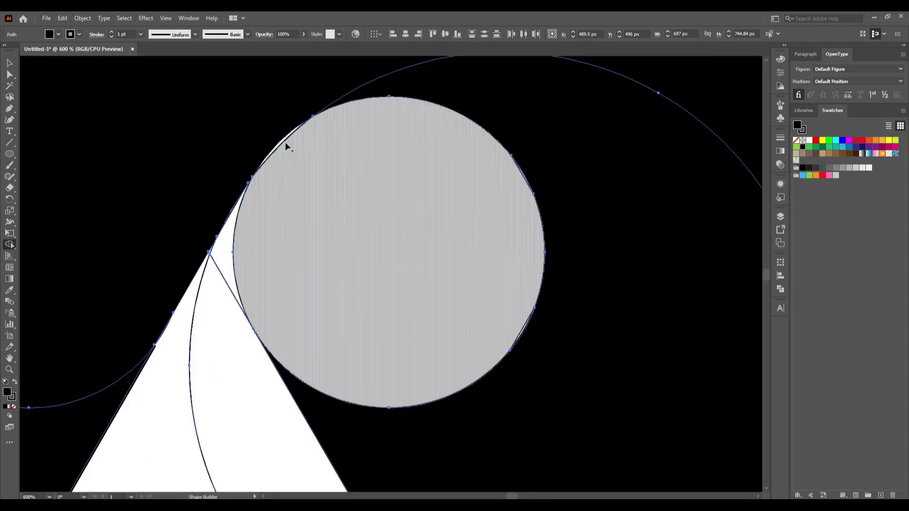
scroll(293, 164, "up", 2)
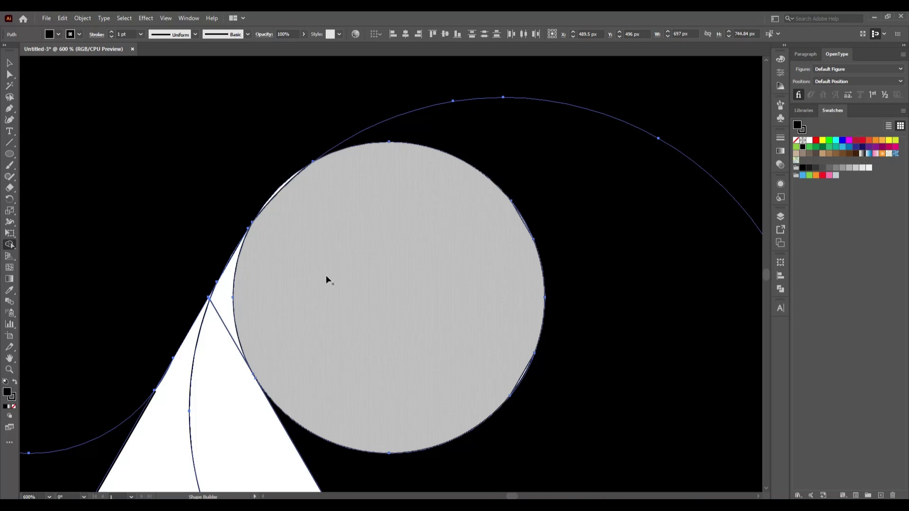
scroll(259, 256, "down", 3, "alt")
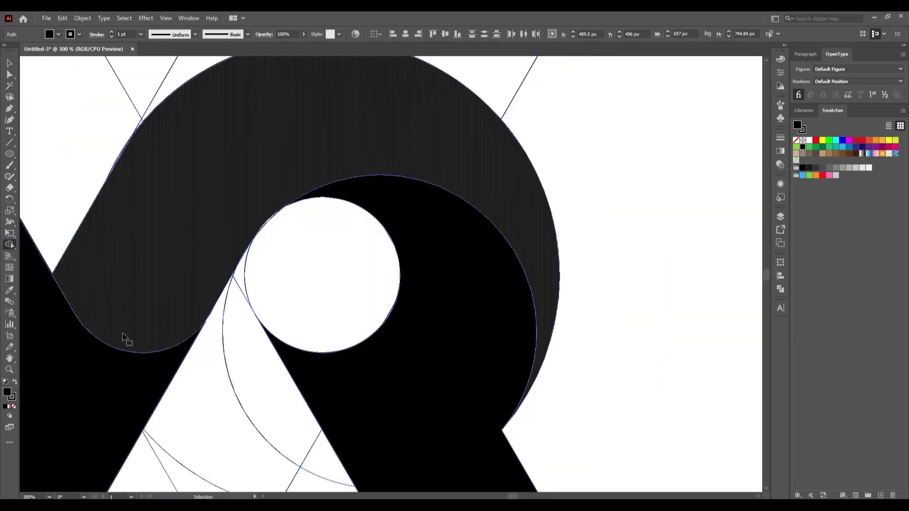
scroll(125, 337, "left", 3, "ctrl")
scroll(122, 334, "left", 3, "ctrl")
scroll(122, 334, "left", 3, "ctrl")
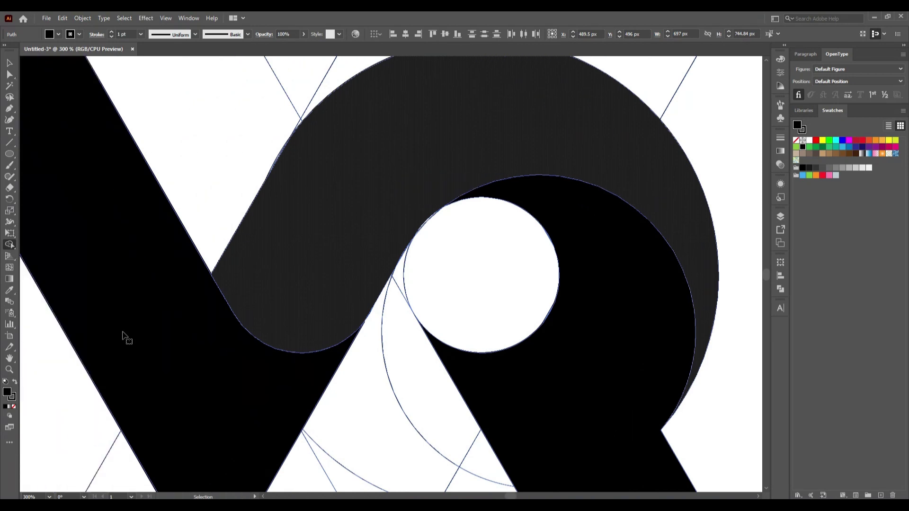
scroll(122, 334, "left", 3, "ctrl")
scroll(180, 322, "down", 1)
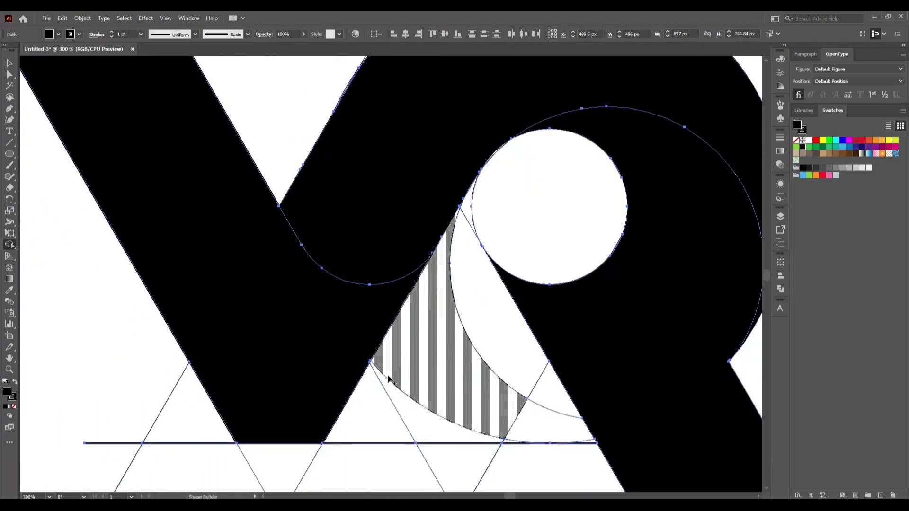
scroll(386, 374, "up", 3, "alt")
key("ctrl+0")
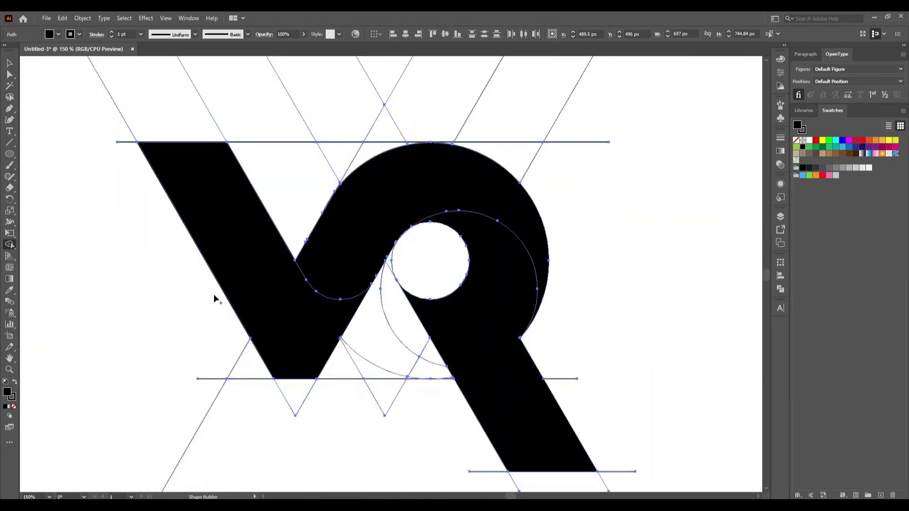
key("v")
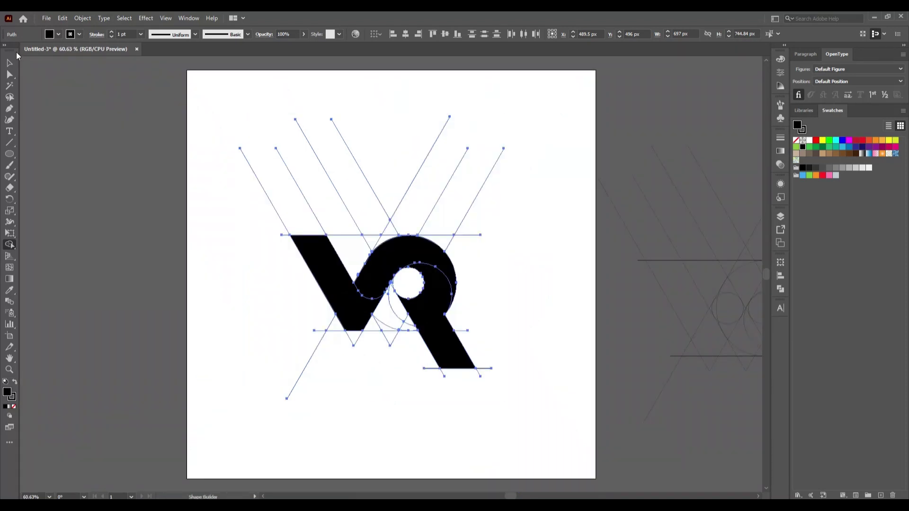
Move the VR letter shapes off the artboard to the left.
left_click(11, 62)
left_click(162, 191)
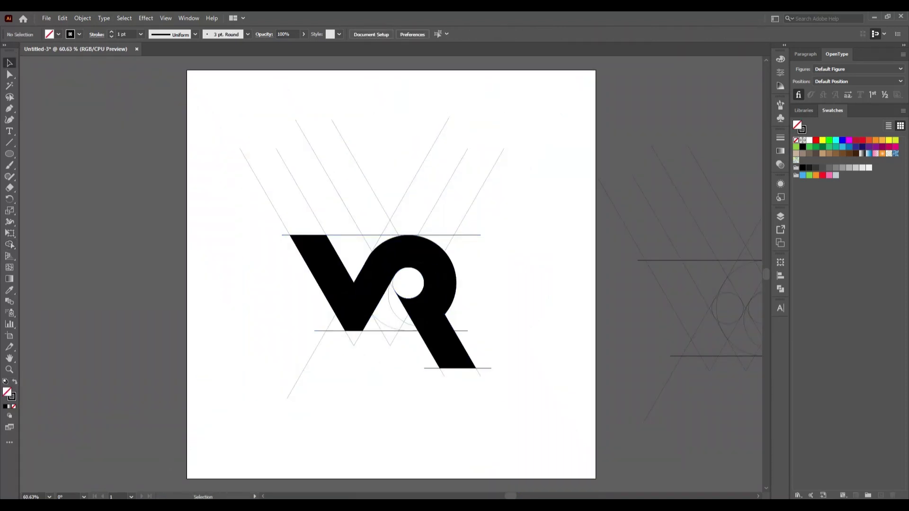
left_click(458, 360)
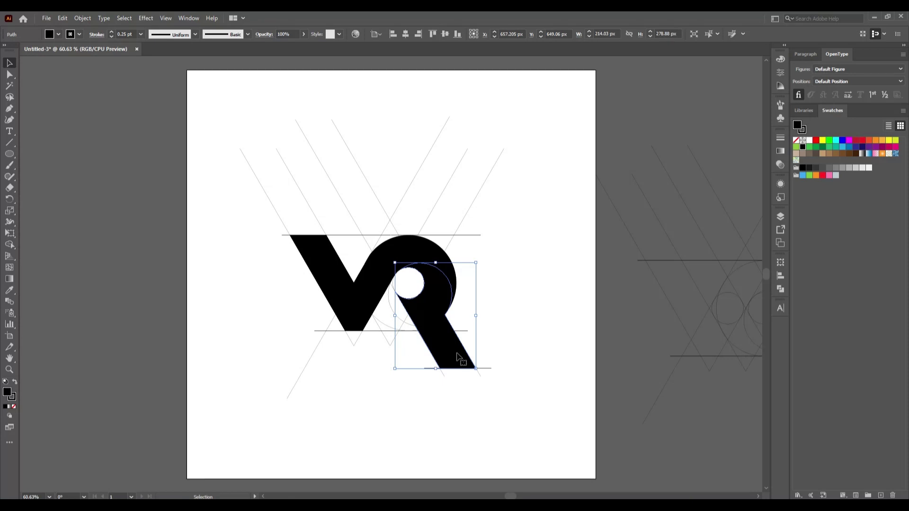
left_click(397, 258, "shift")
left_click(343, 289, "shift")
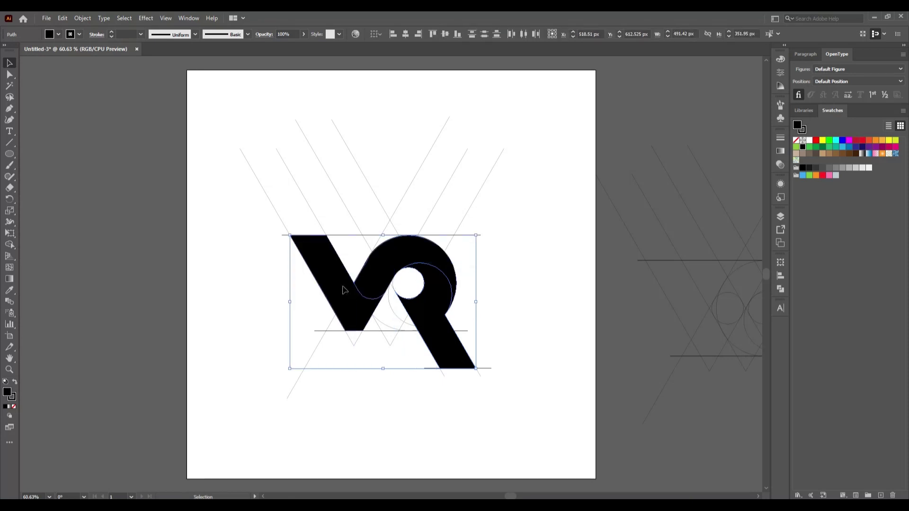
left_click_drag(343, 290, 118, 290)
left_click(299, 314)
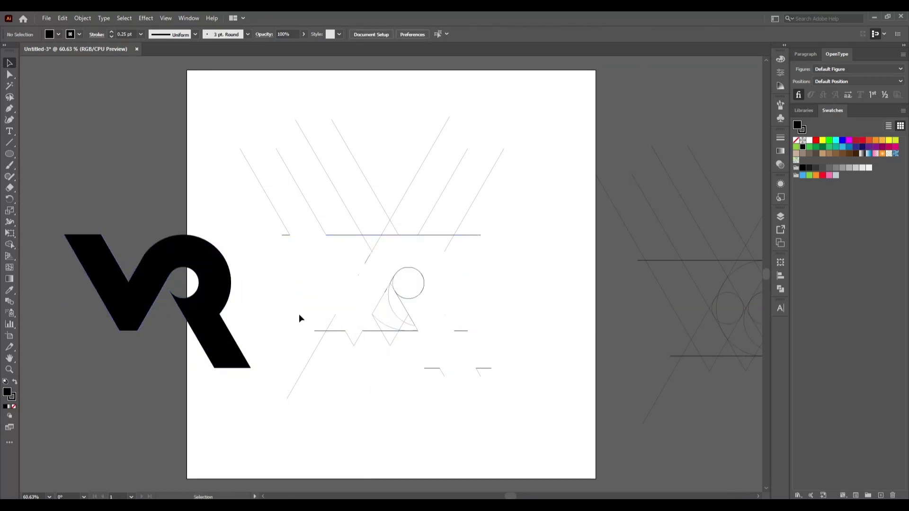
Delete all the upper and lower construction guide lines.
mouse_move(236, 122)
left_mouse_down()
mouse_move(448, 263)
mouse_move(506, 283)
left_mouse_up()
key("Delete")
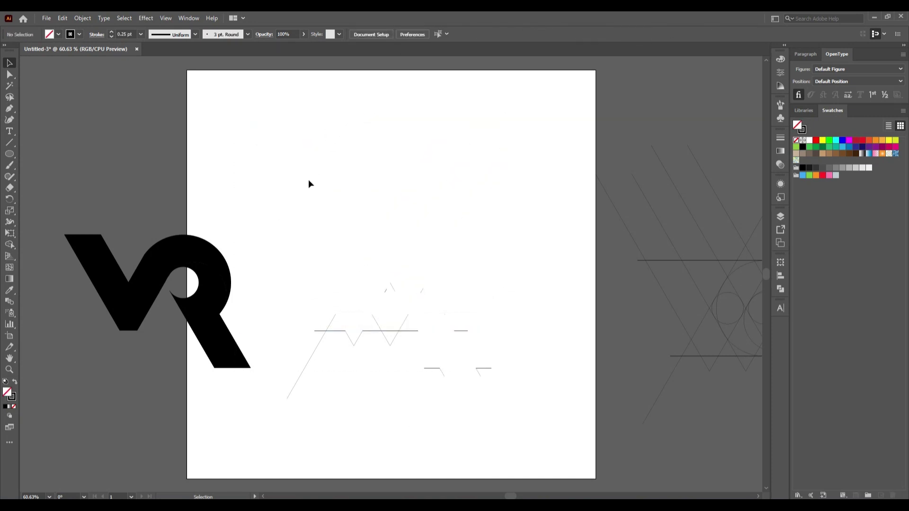
left_click_drag(286, 226, 513, 424)
key("Delete")
Move the VR logo back to the artboard centre and scale it to about 651 × 466 px.
left_click_drag(64, 222, 298, 374)
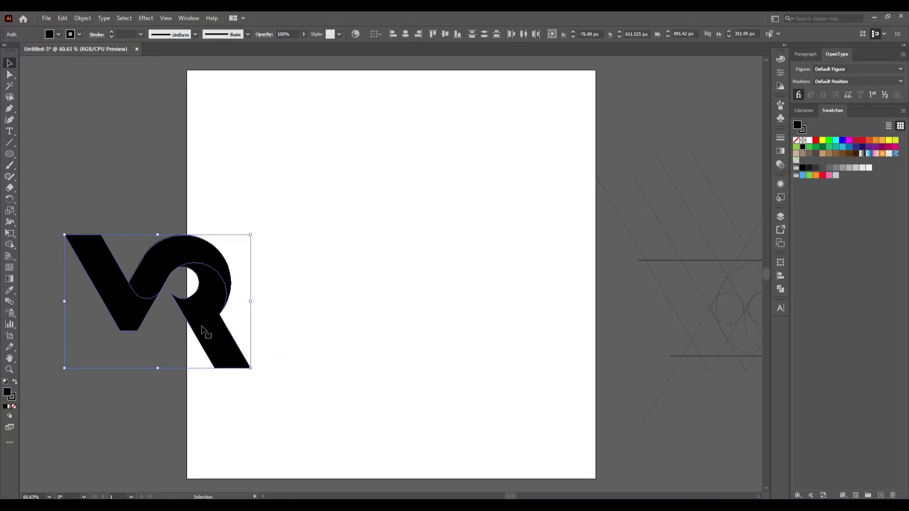
left_click_drag(145, 330, 437, 312)
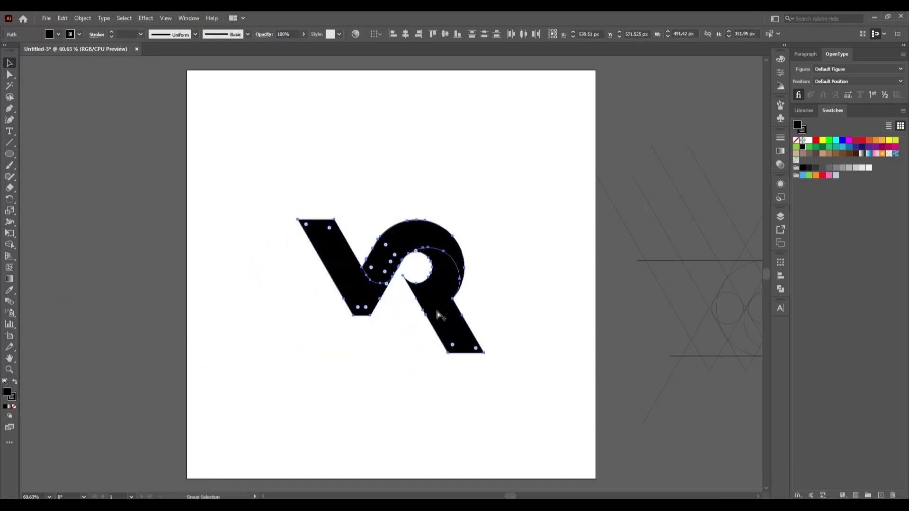
left_click_drag(485, 356, 511, 403)
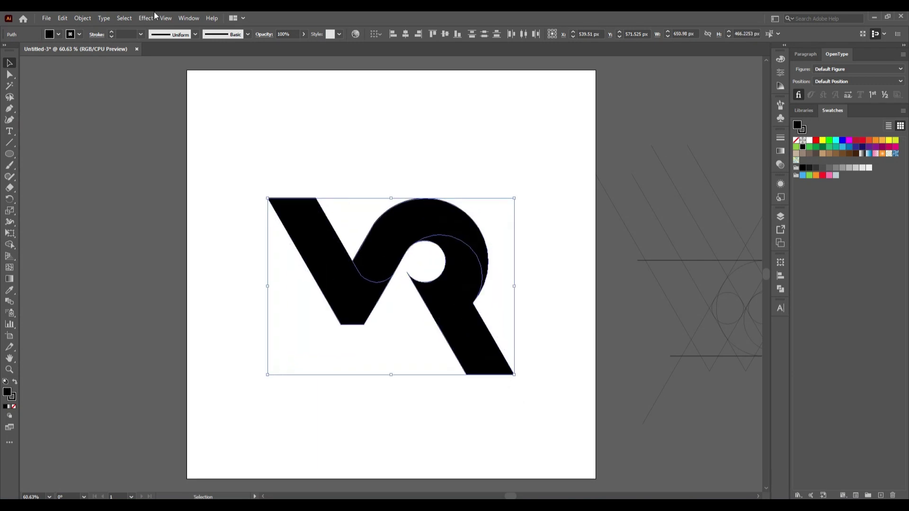
Set the VR monogram's stroke to None and deselect it.
left_click(79, 34)
left_click(5, 51)
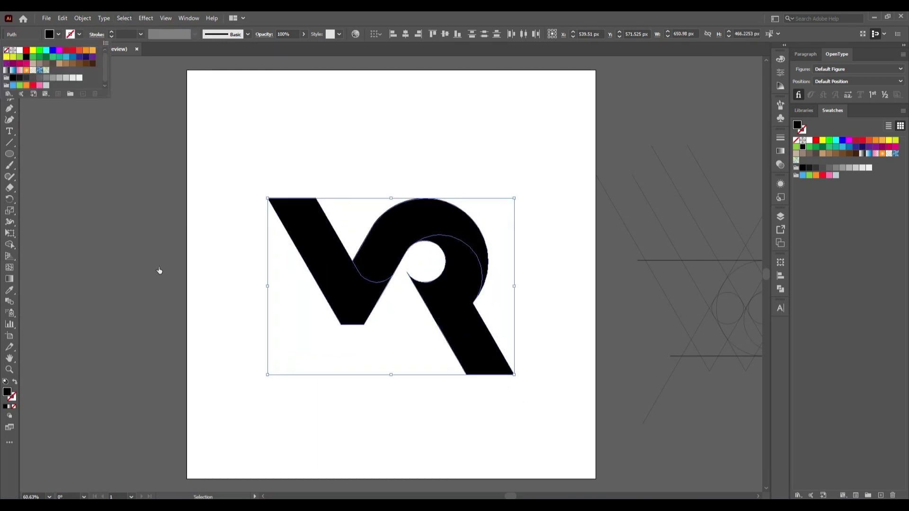
left_click(158, 266)
left_click(158, 266)
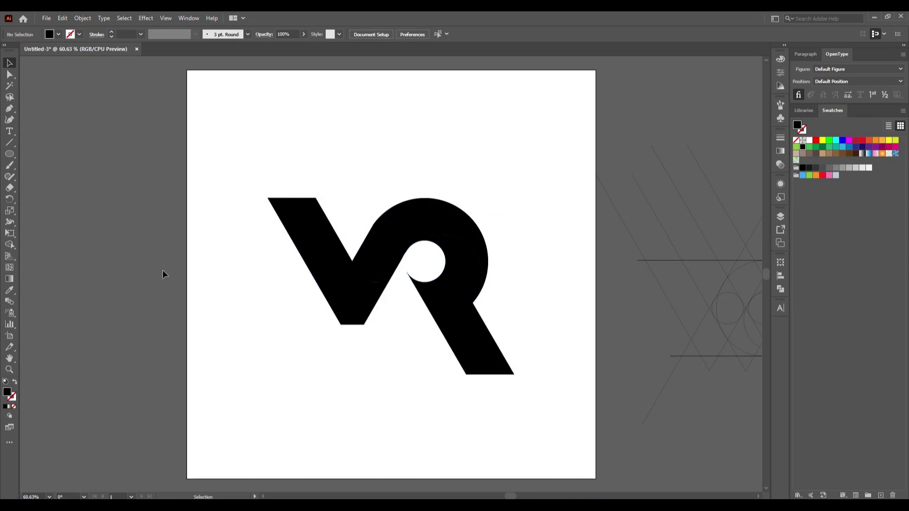
Draw a black 1080 × 1080 px square covering the artboard.
left_click(9, 154)
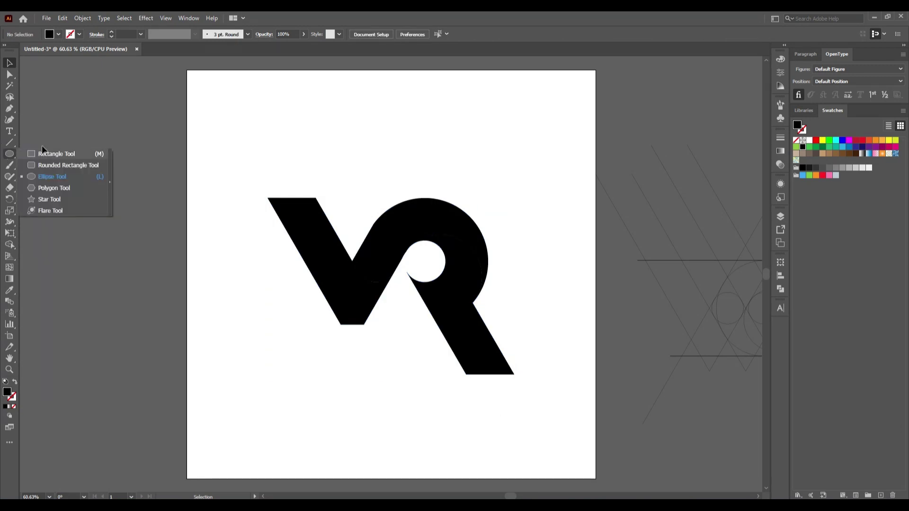
left_click(43, 155)
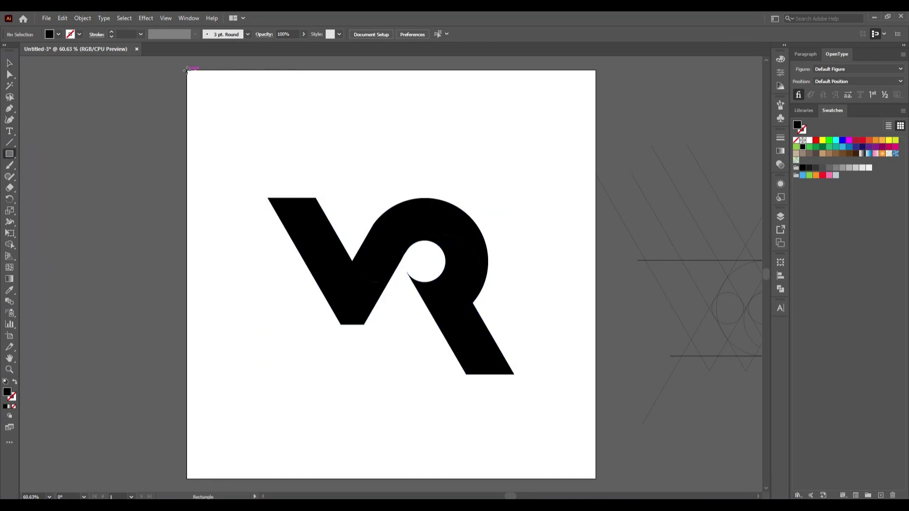
left_click_drag(186, 71, 596, 479)
key("v")
Send the black square behind the logo and lock it in place.
right_click(381, 220)
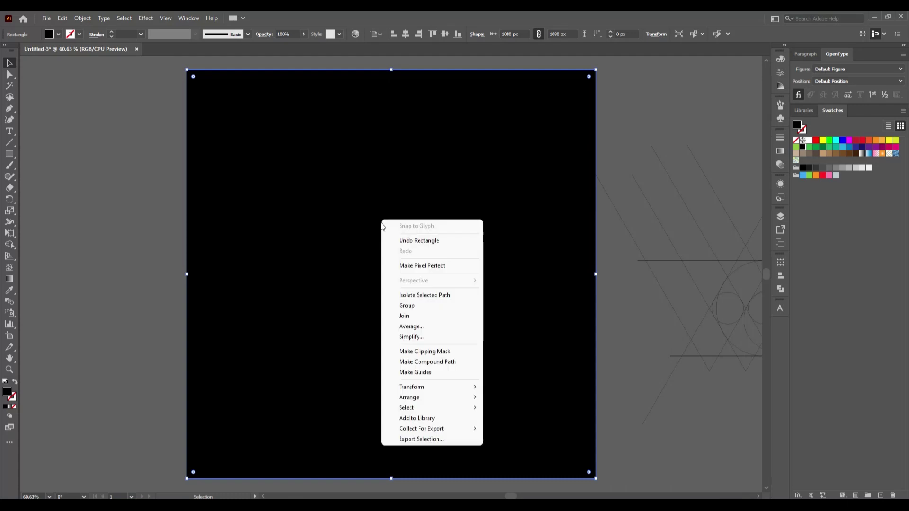
left_click(514, 429)
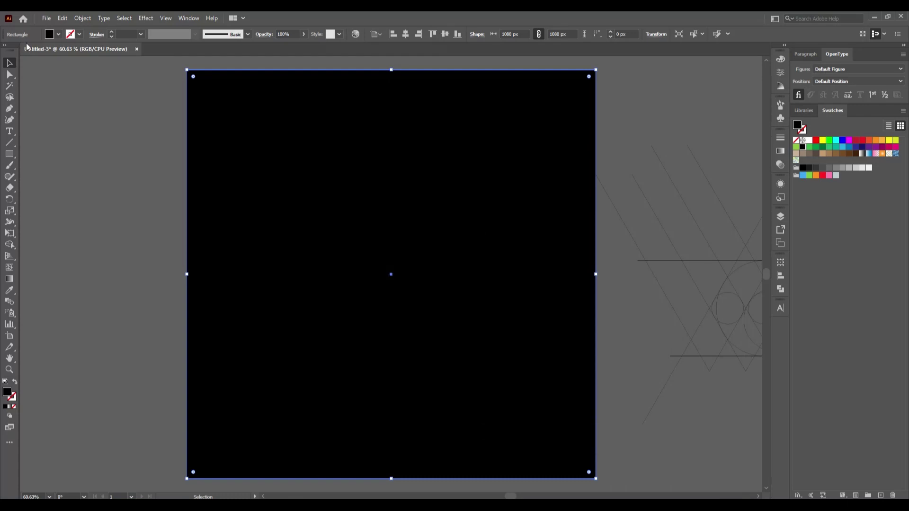
left_click(83, 18)
mouse_move(107, 85)
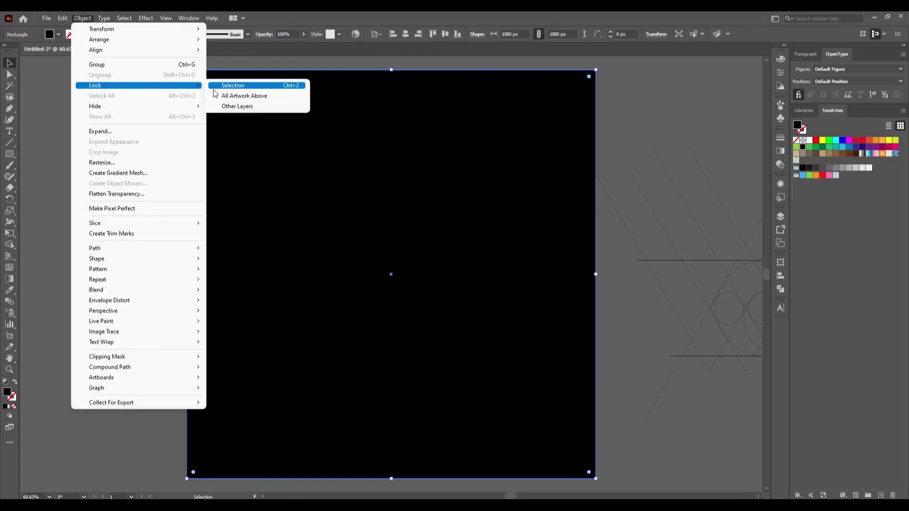
key("Return")
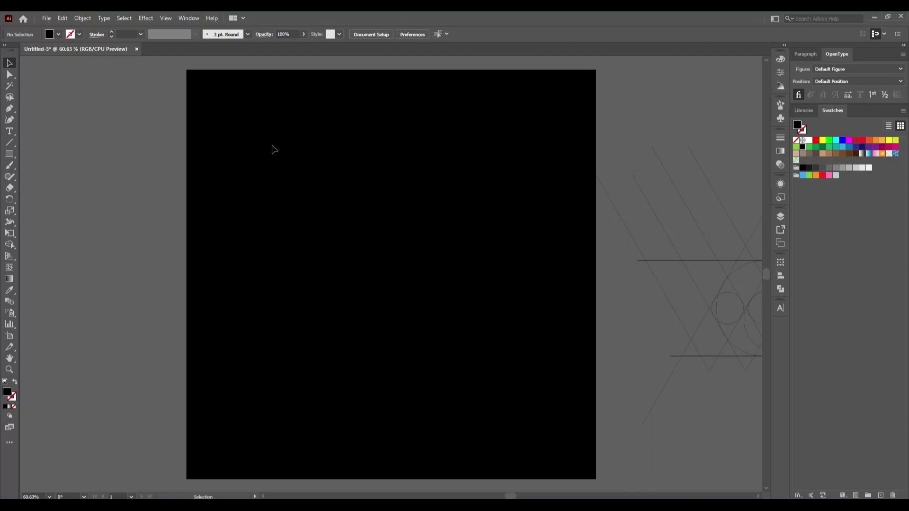
Fill the whole VR artwork with a white-to-black gradient.
left_click_drag(267, 126, 573, 454)
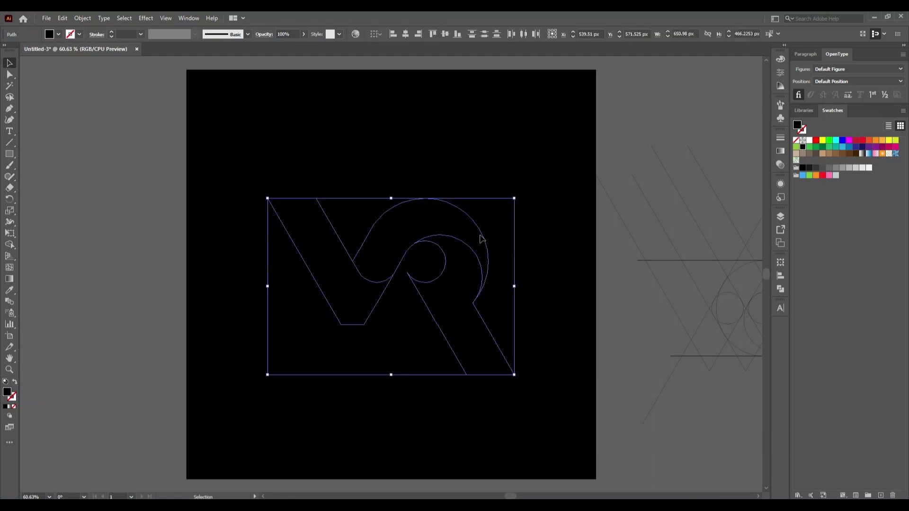
left_click(780, 150)
left_click(727, 204)
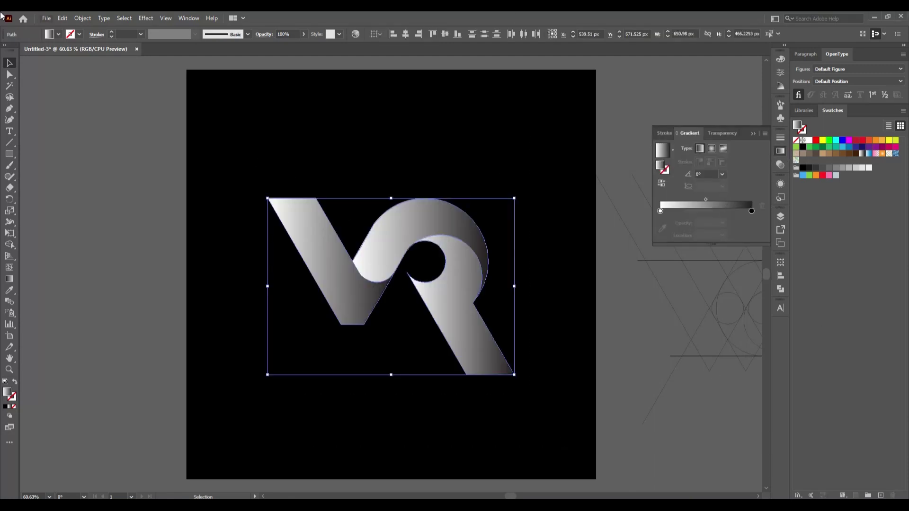
left_click(89, 257)
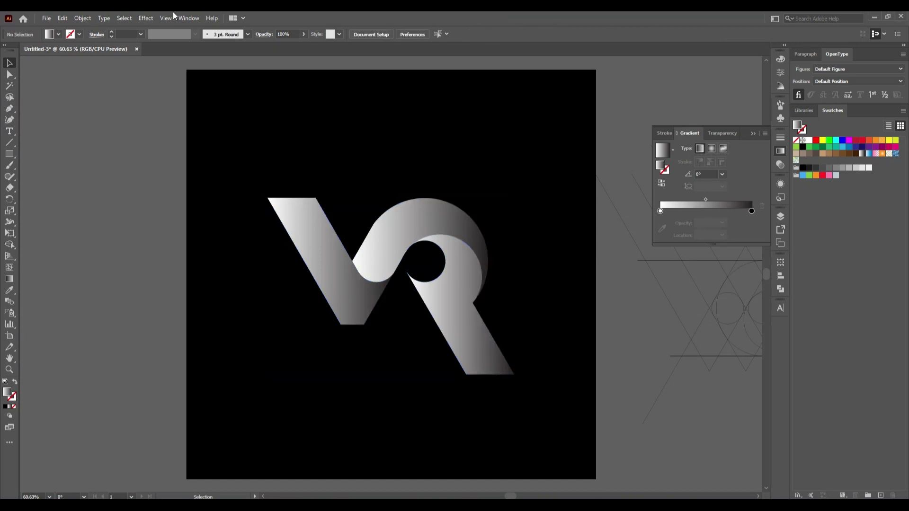
Change the R leg's dark gradient stop to gray and reverse the gradient.
left_click(481, 357)
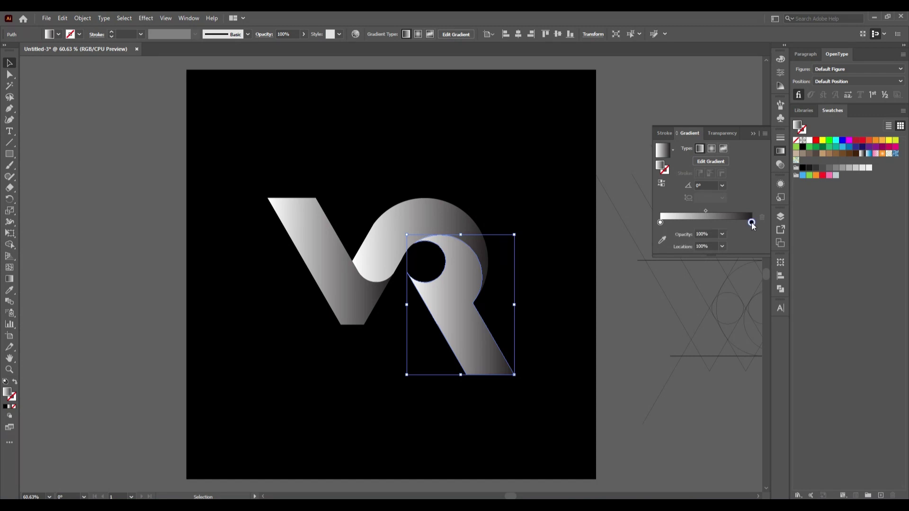
double_click(751, 222)
left_click(677, 274)
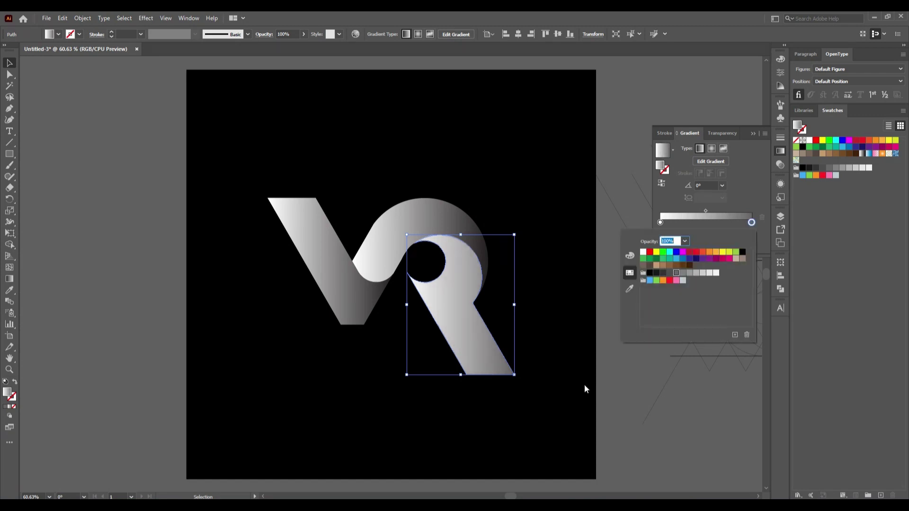
left_click(665, 183)
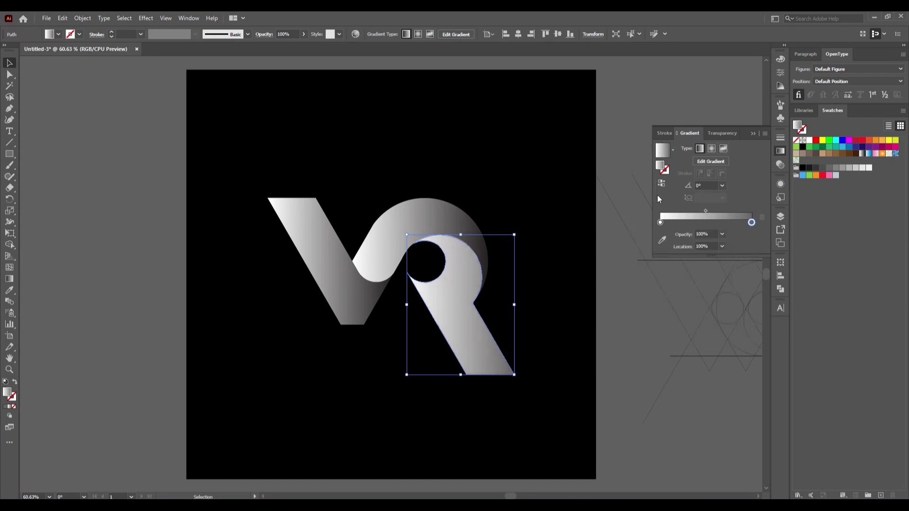
left_click(661, 183)
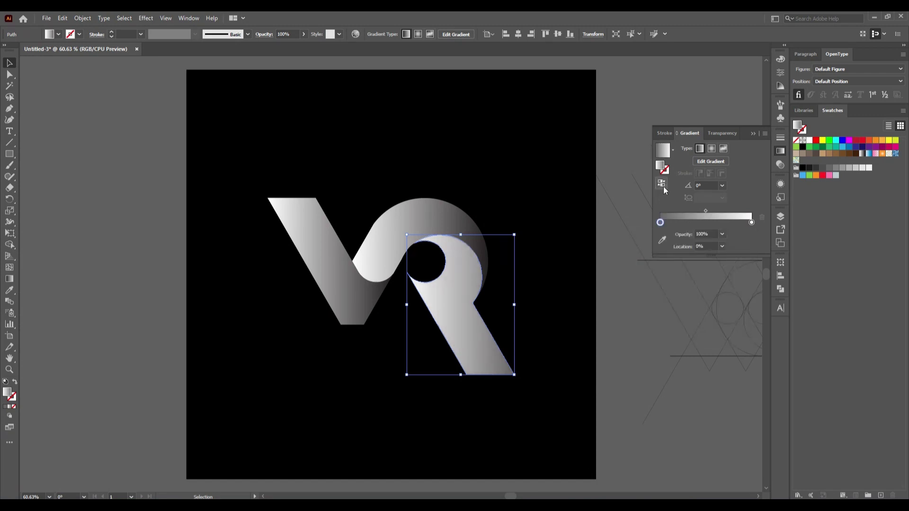
left_click(133, 256)
Copy the R leg's gradient onto the R's upper arc and the V with the Eyedropper.
left_click(378, 244)
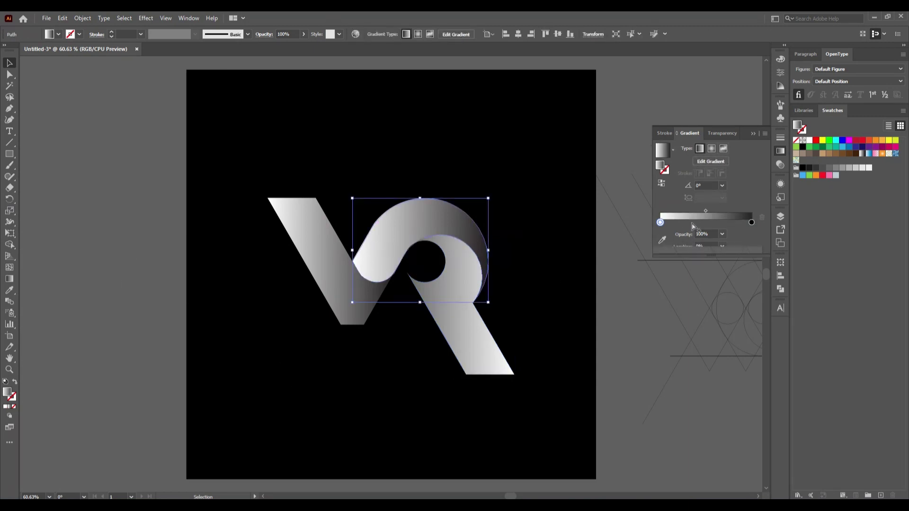
left_click(10, 290)
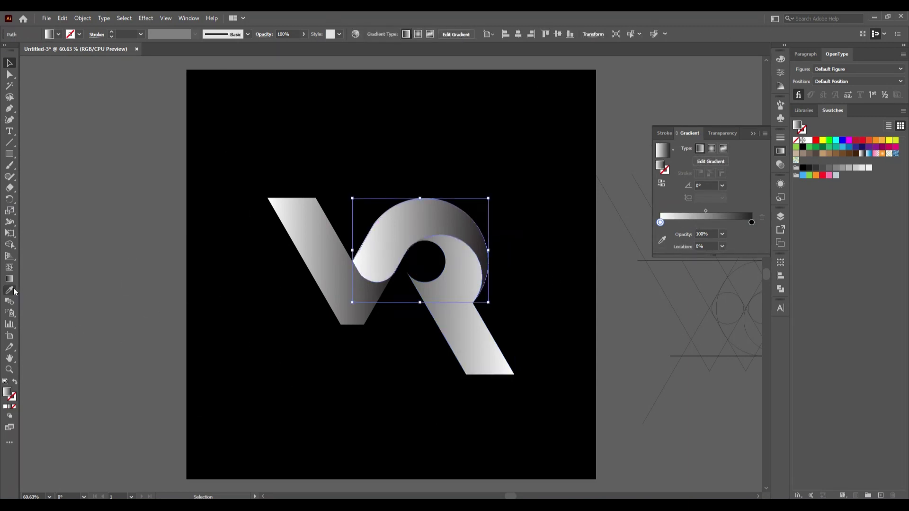
left_click(463, 320)
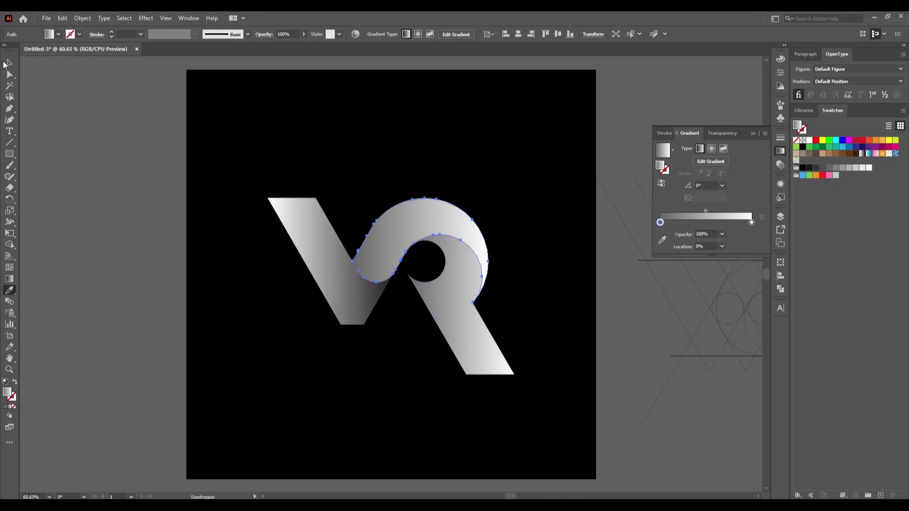
left_click(8, 63)
left_click(113, 197)
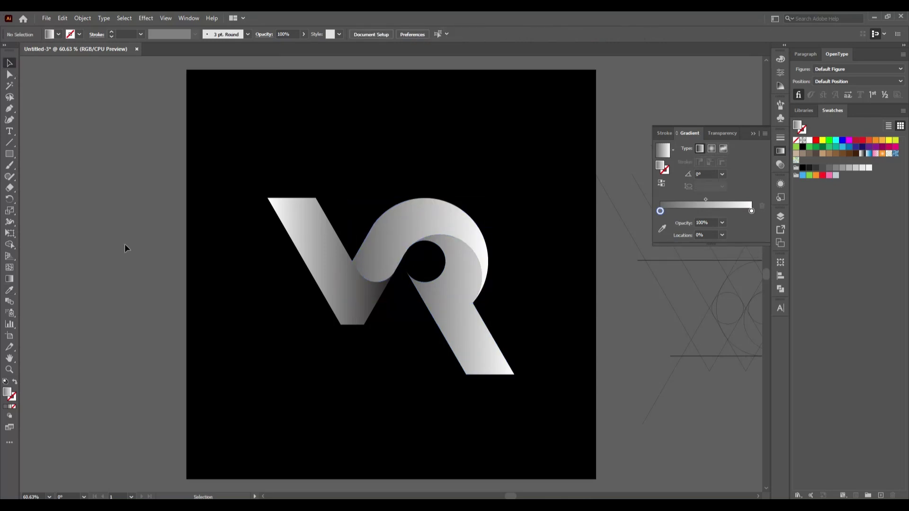
left_click(351, 279)
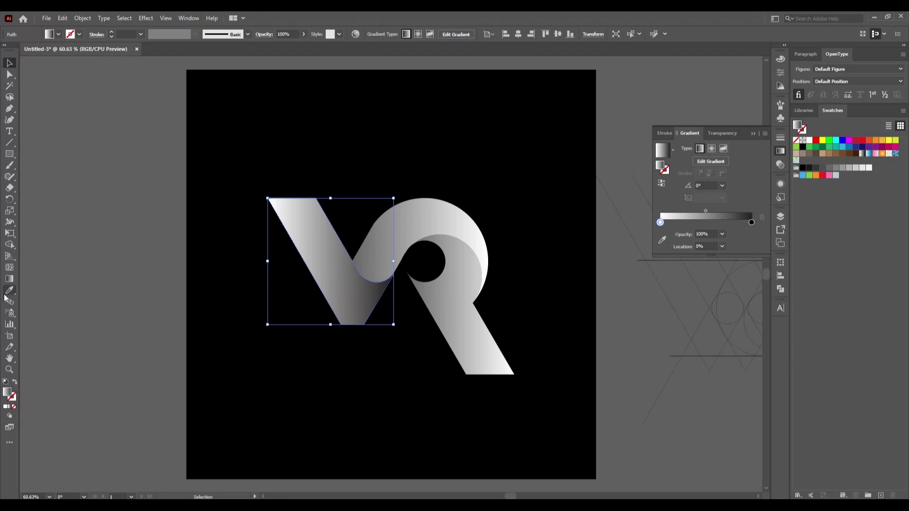
left_click(10, 290)
left_click(455, 307)
left_click(9, 63)
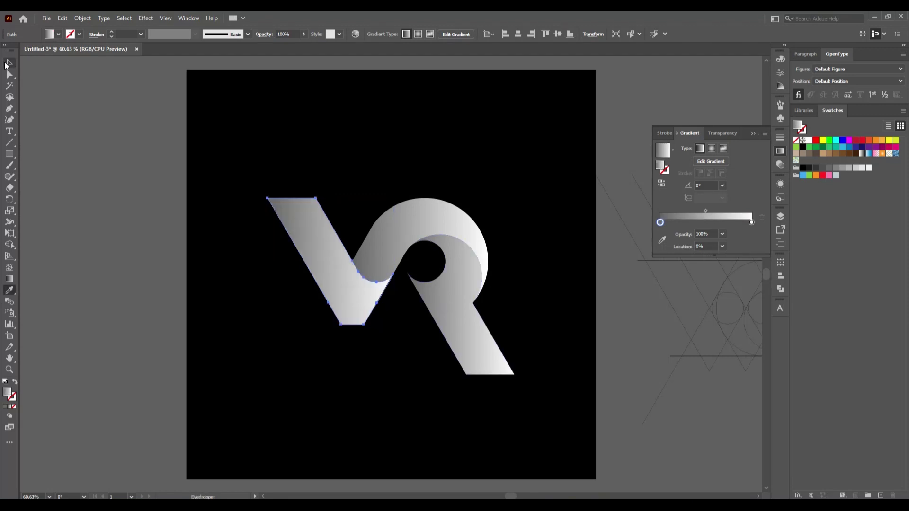
left_click(141, 232)
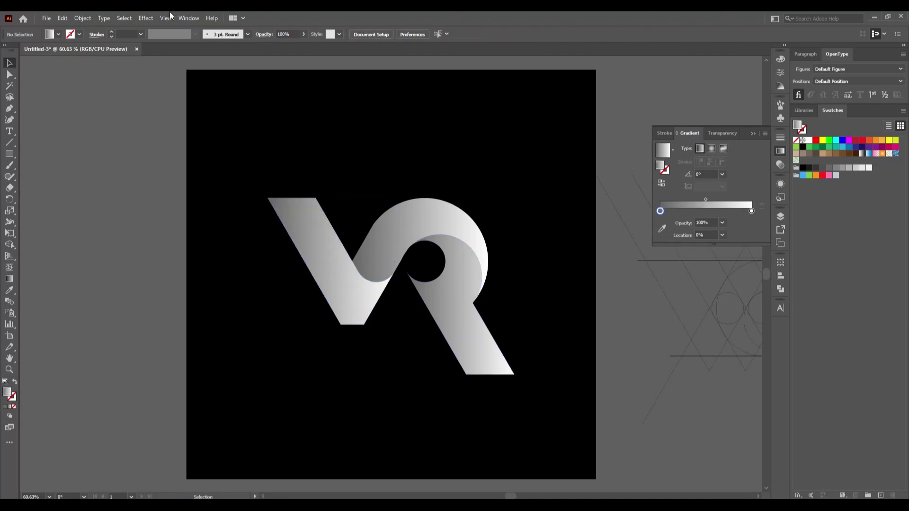
left_click(466, 347)
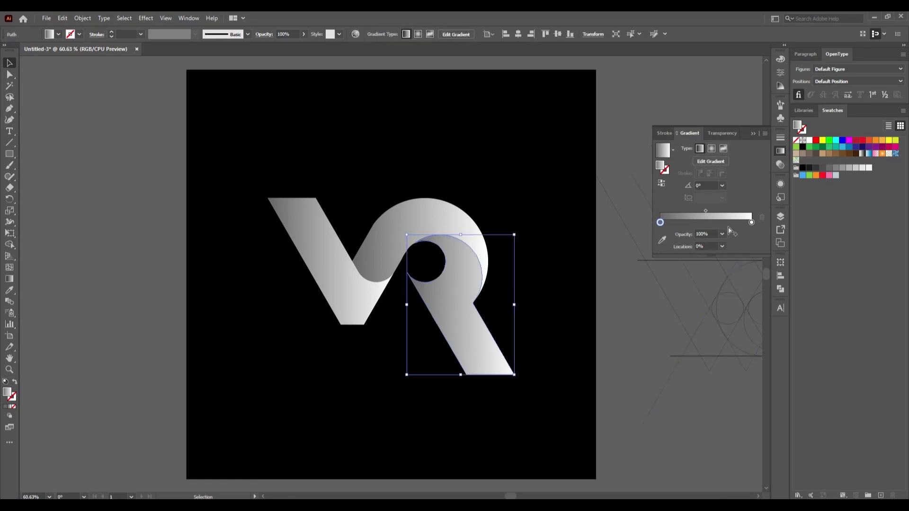
Try -180° and 180° angles on the R leg's gradient, then reverse it.
left_click(723, 186)
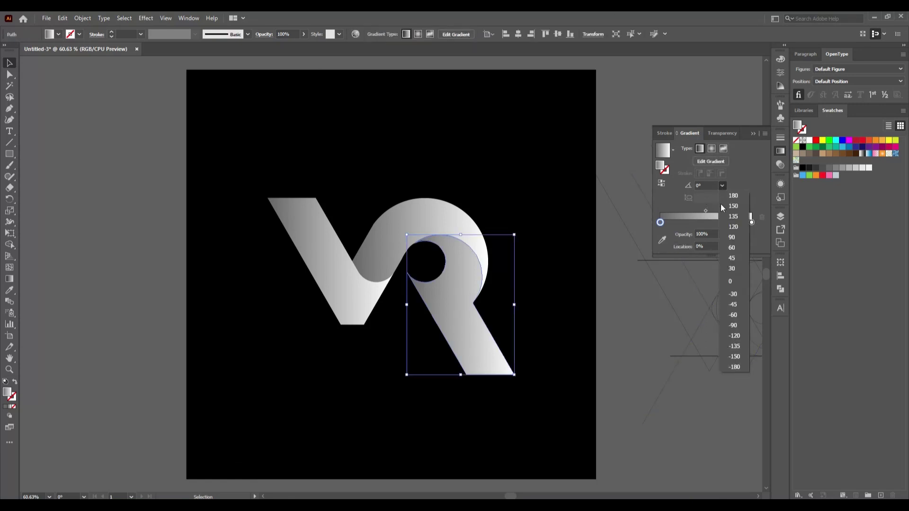
left_click(727, 364)
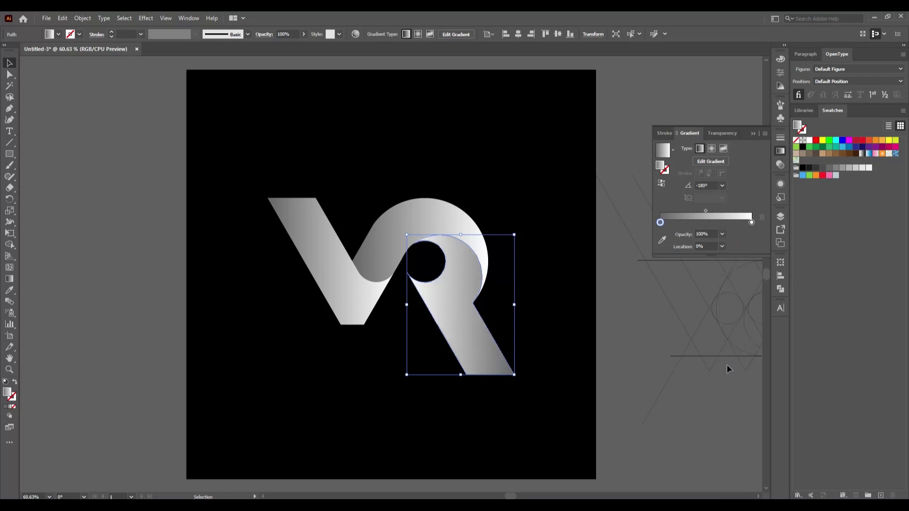
left_click(723, 186)
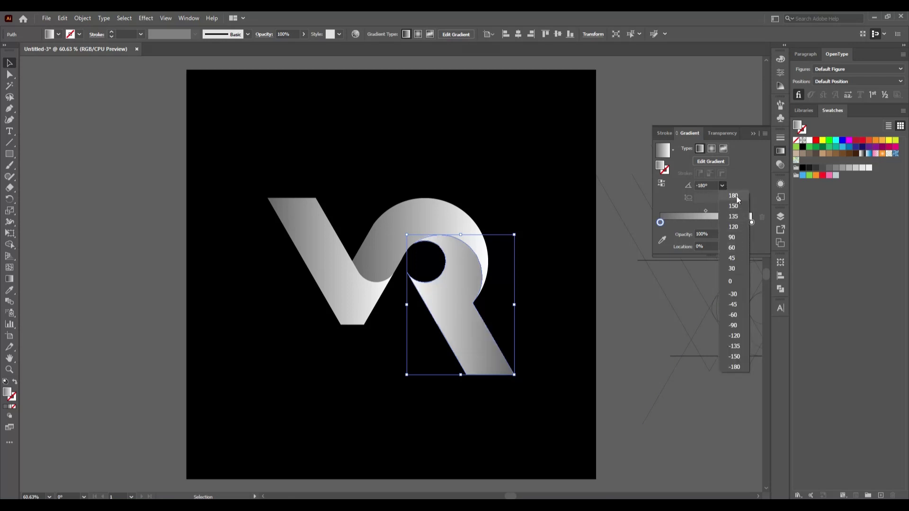
left_click(737, 196)
left_click(722, 187)
left_click(732, 195)
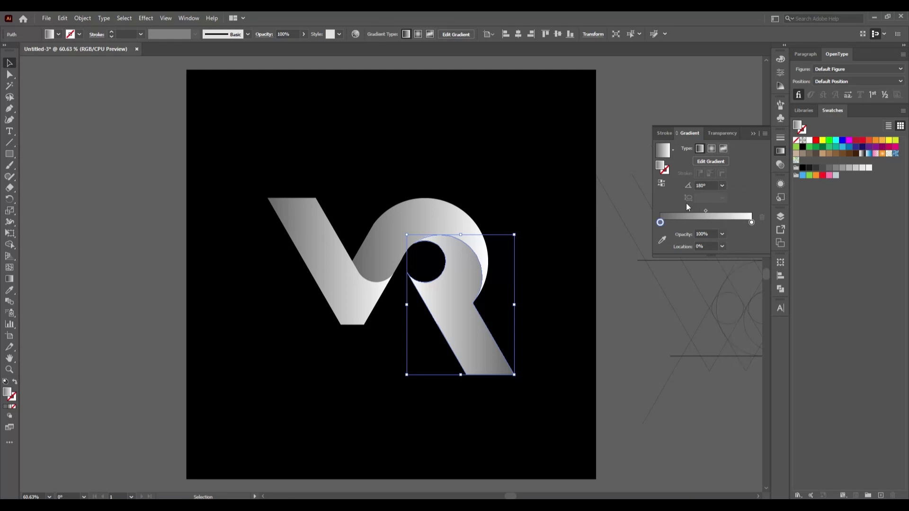
left_click(664, 185)
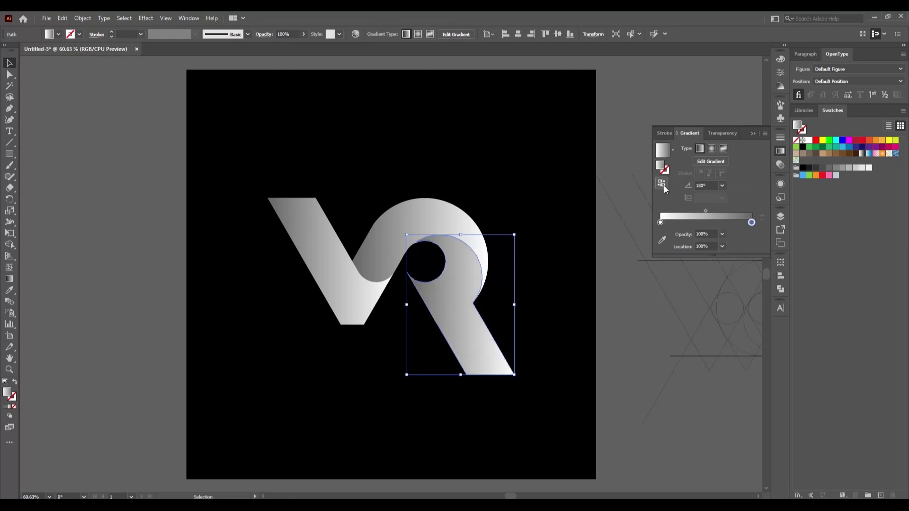
left_click(158, 171)
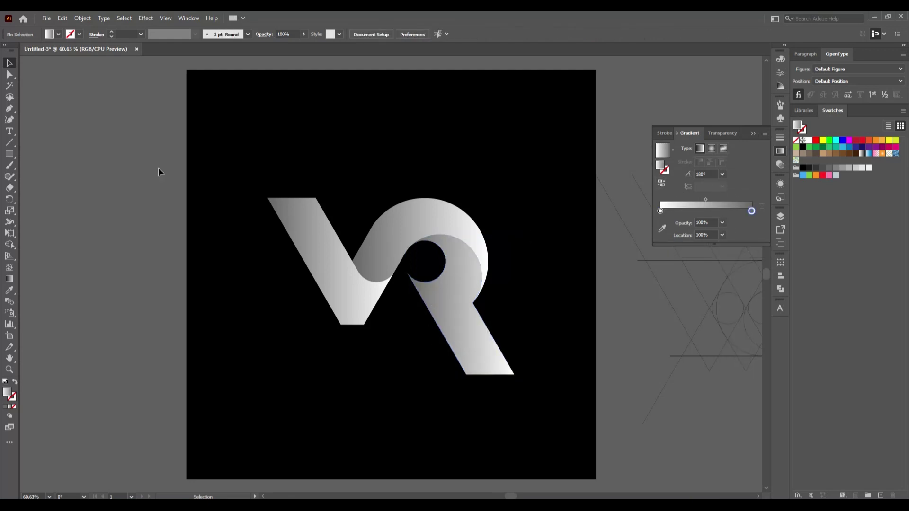
Reverse the R arc's gradient and set its angle to 0°, lighter on the right.
left_click(430, 211)
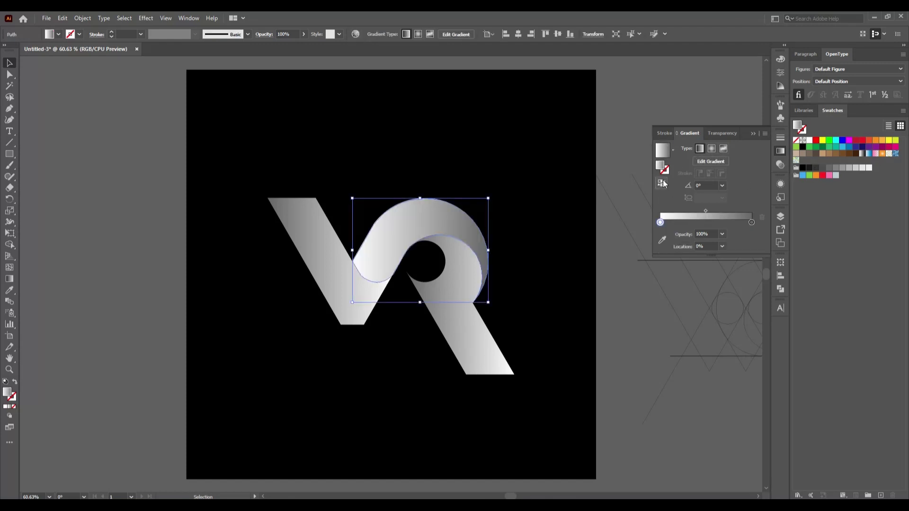
left_click(663, 184)
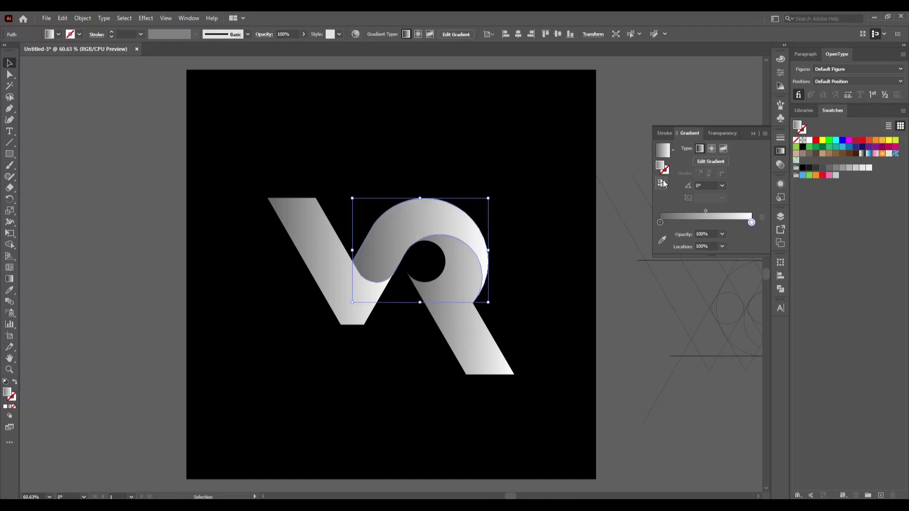
left_click(723, 185)
left_click(736, 366)
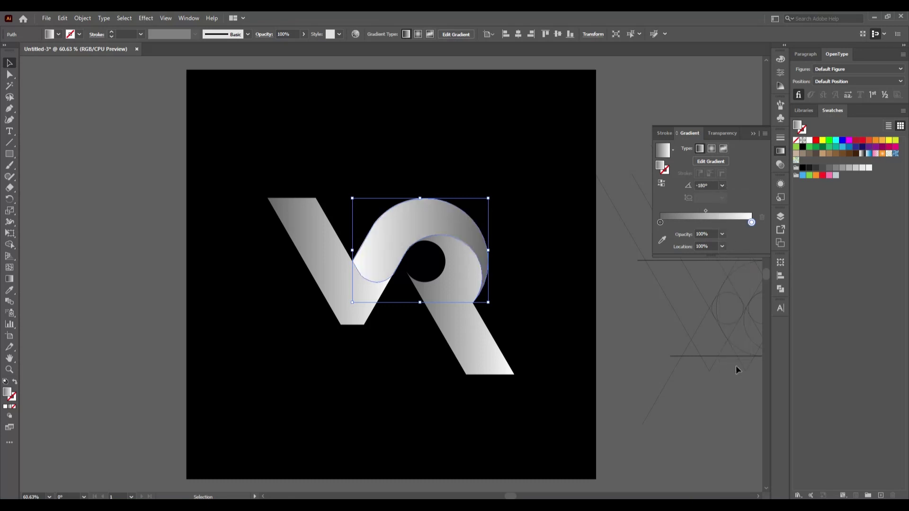
left_click(722, 185)
left_click(735, 196)
left_click(722, 186)
left_click(734, 283)
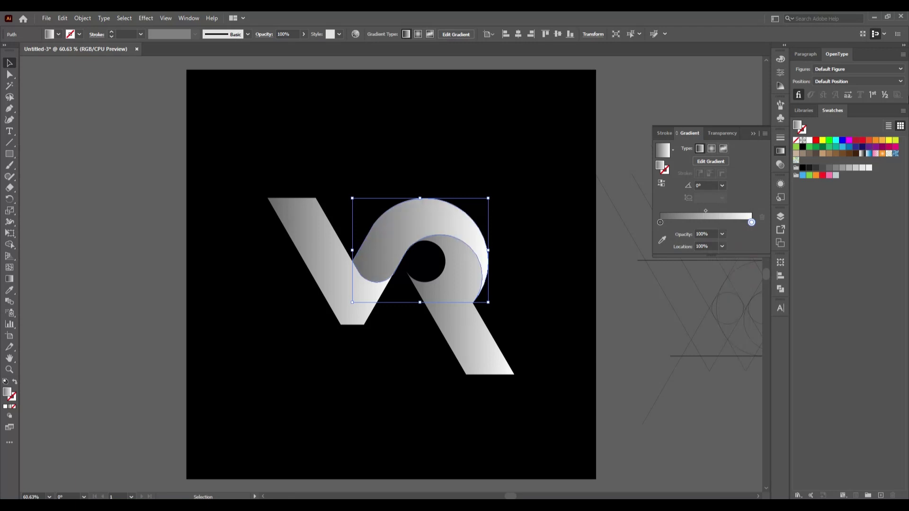
left_click(96, 231)
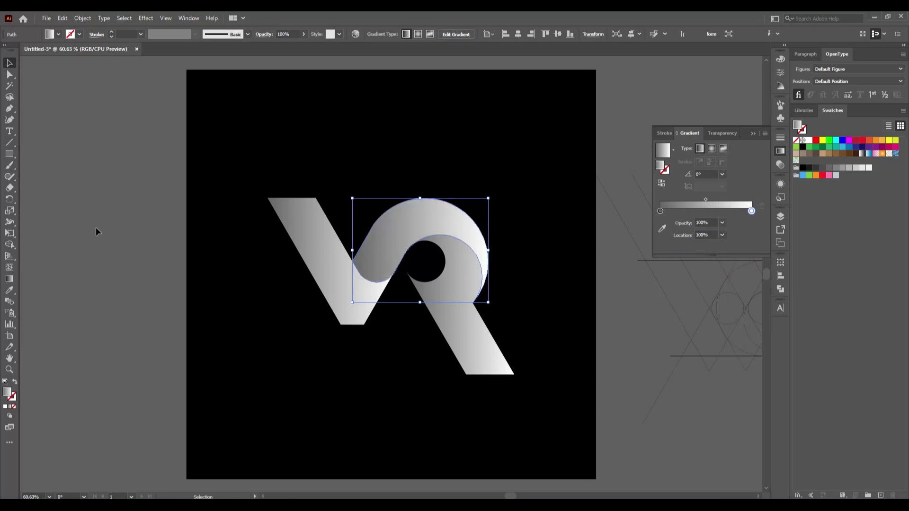
left_click(331, 255)
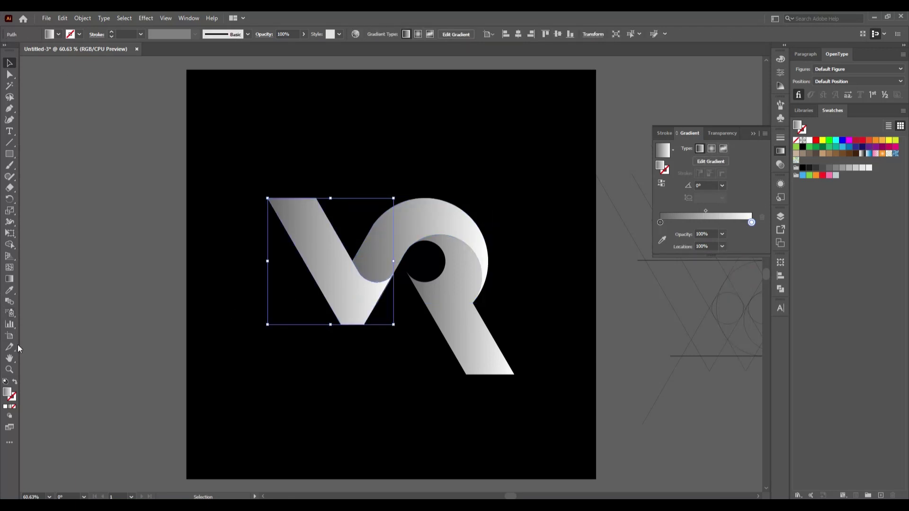
Drag a diagonal gradient across the V with the Gradient tool, positioned toward its upper left.
left_click(10, 279)
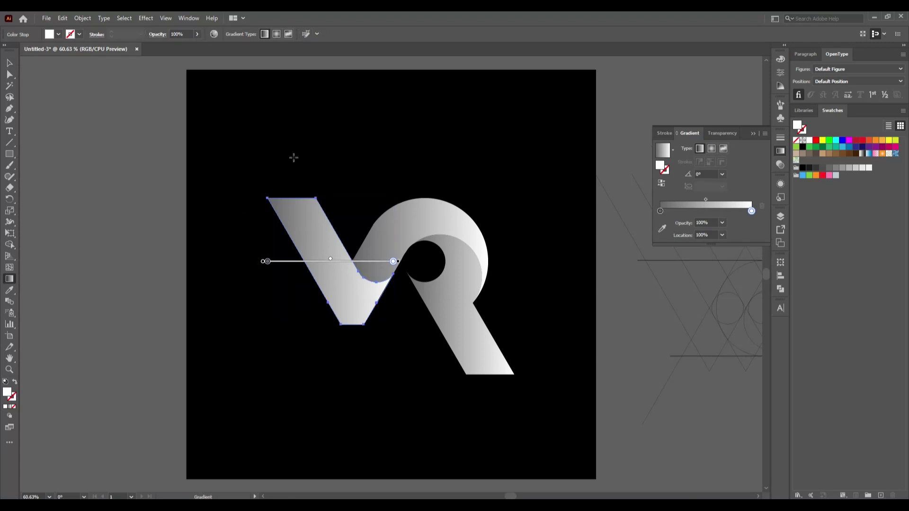
left_click_drag(293, 158, 440, 305)
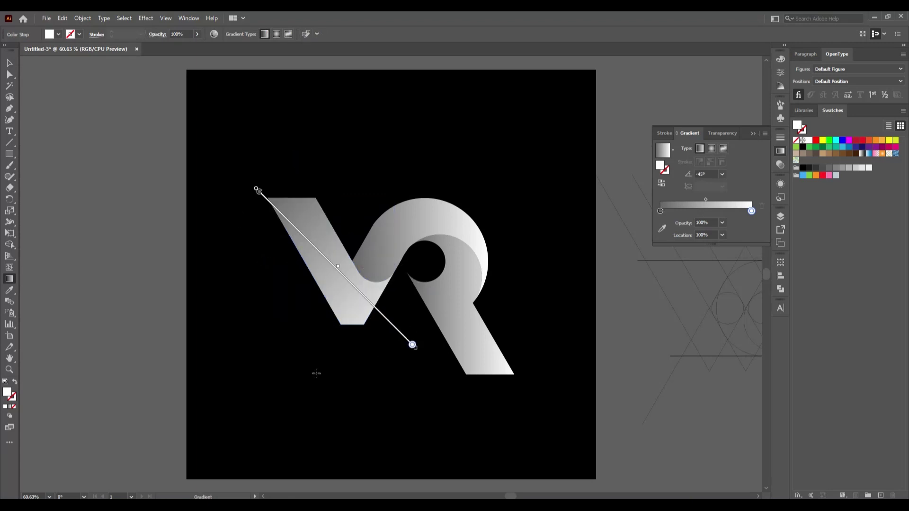
left_click_drag(284, 140, 379, 368)
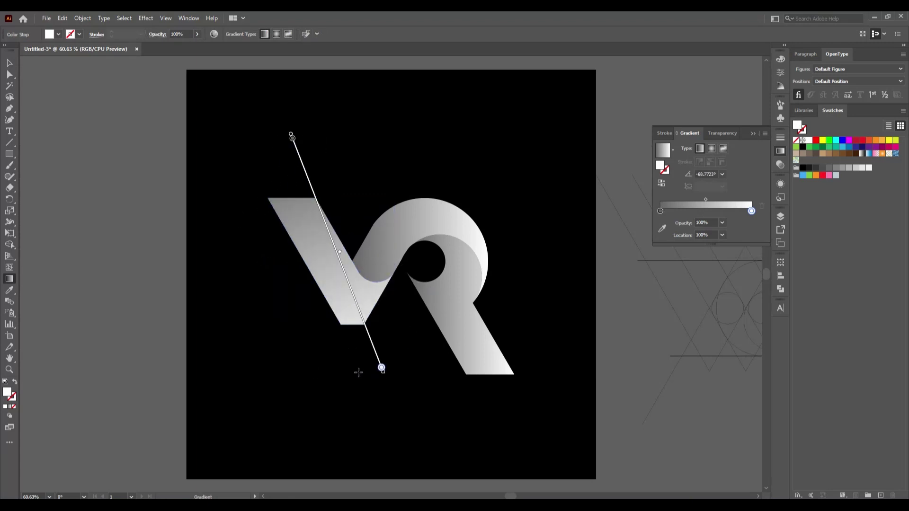
mouse_move(327, 330)
left_mouse_down()
mouse_move(362, 429)
mouse_move(292, 104)
left_mouse_up()
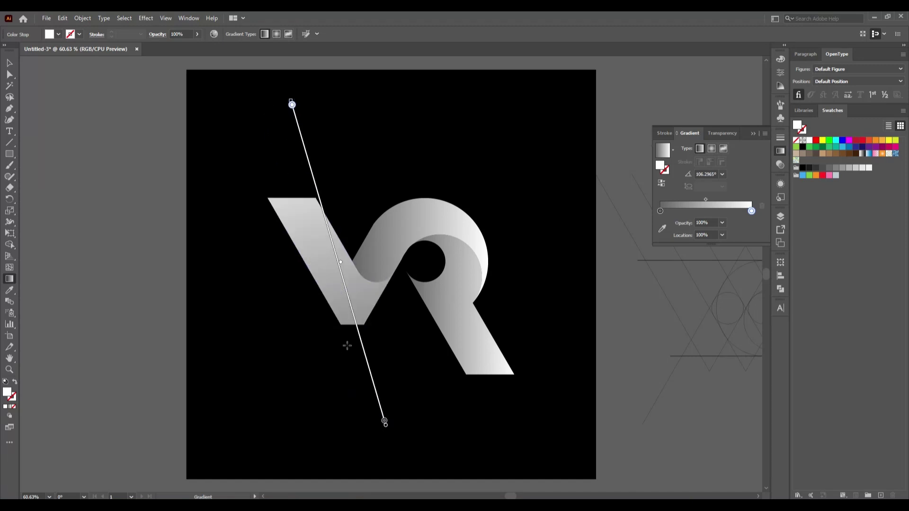
left_click_drag(307, 193, 376, 320)
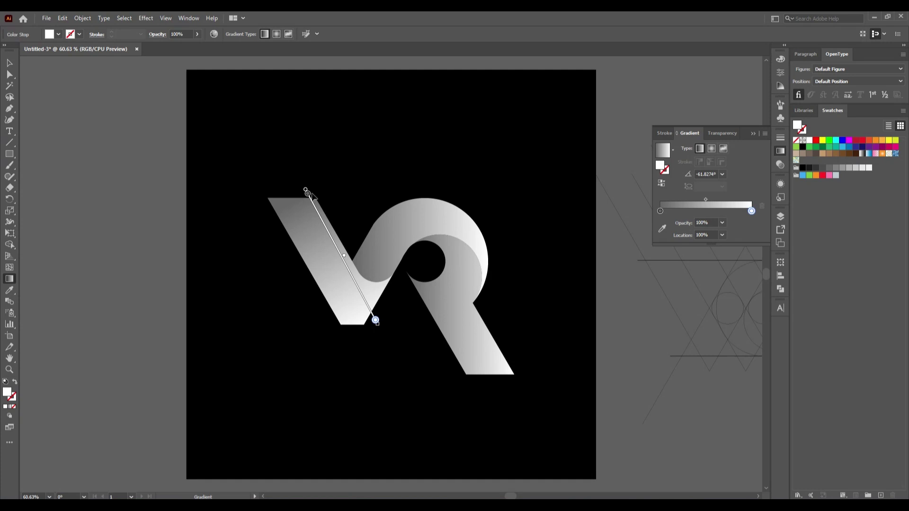
left_click_drag(306, 192, 276, 135)
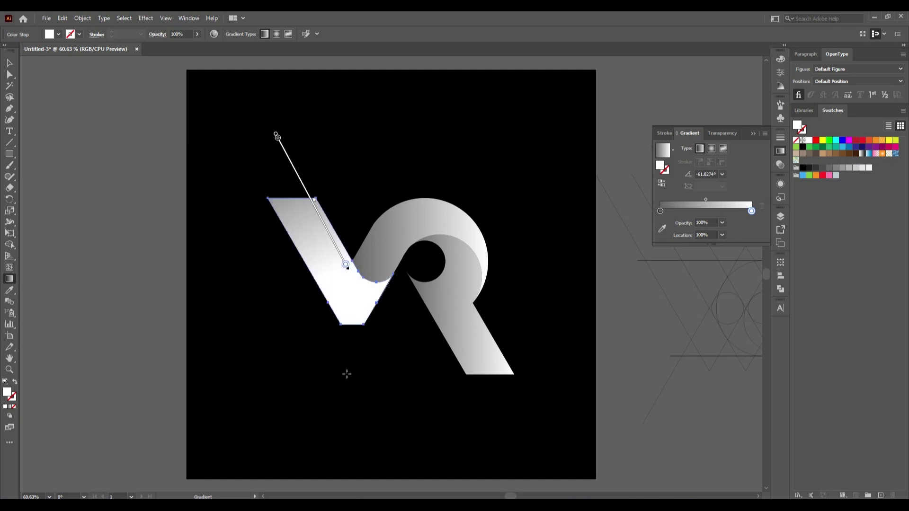
left_click_drag(335, 247, 337, 250)
left_click_drag(309, 196, 300, 180)
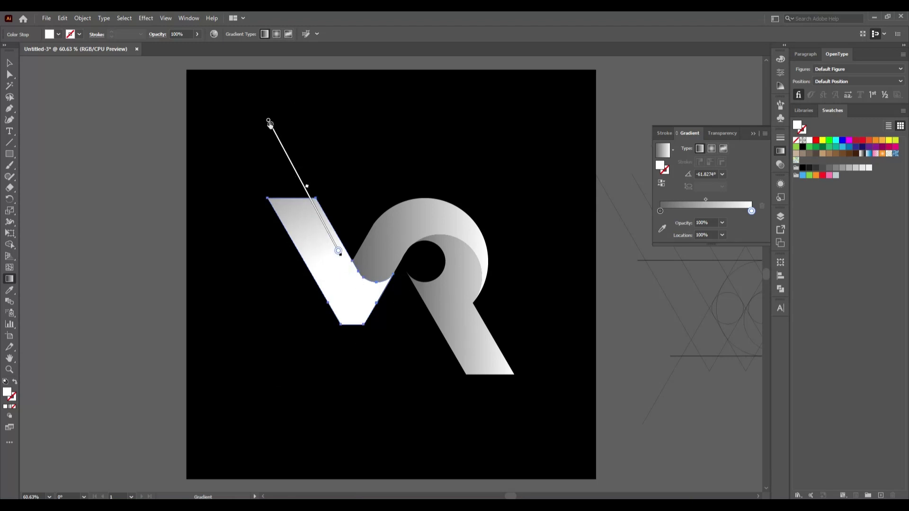
left_click_drag(270, 124, 279, 141)
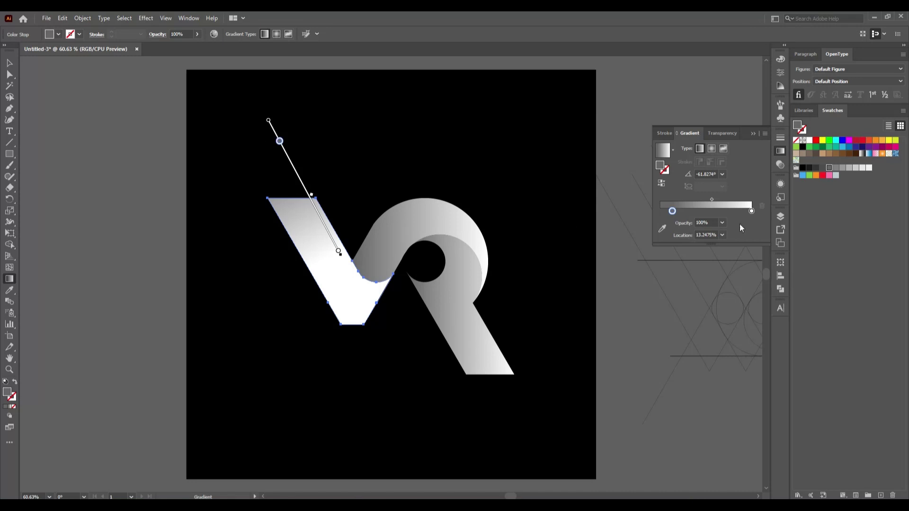
Reverse the V's gradient and fine-tune it to about -61.83°, white at the upper-left tip.
left_click(660, 187)
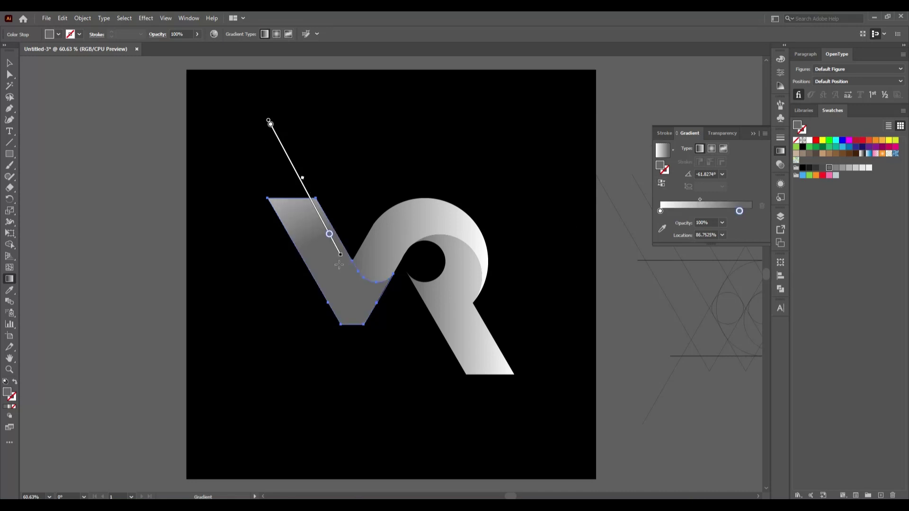
mouse_move(307, 192)
left_mouse_down()
mouse_move(351, 274)
mouse_move(362, 324)
left_mouse_up()
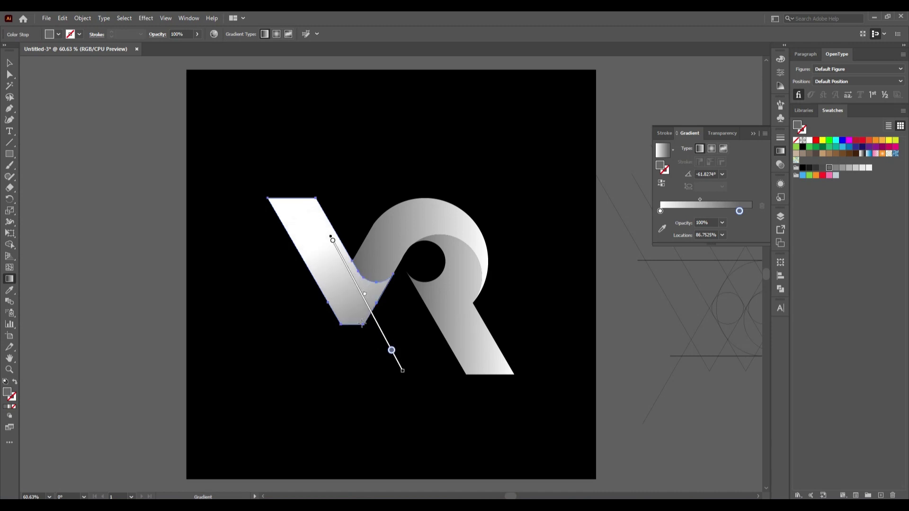
left_click(333, 241)
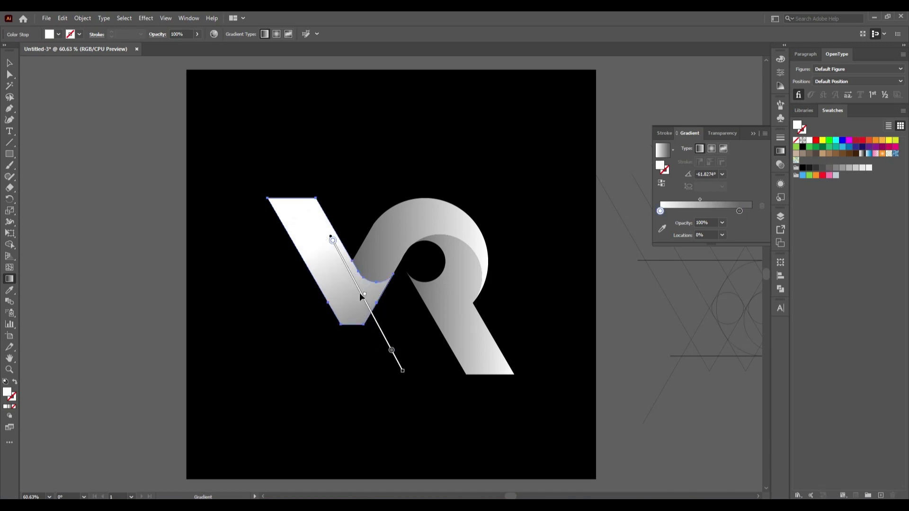
left_click_drag(359, 292, 354, 285)
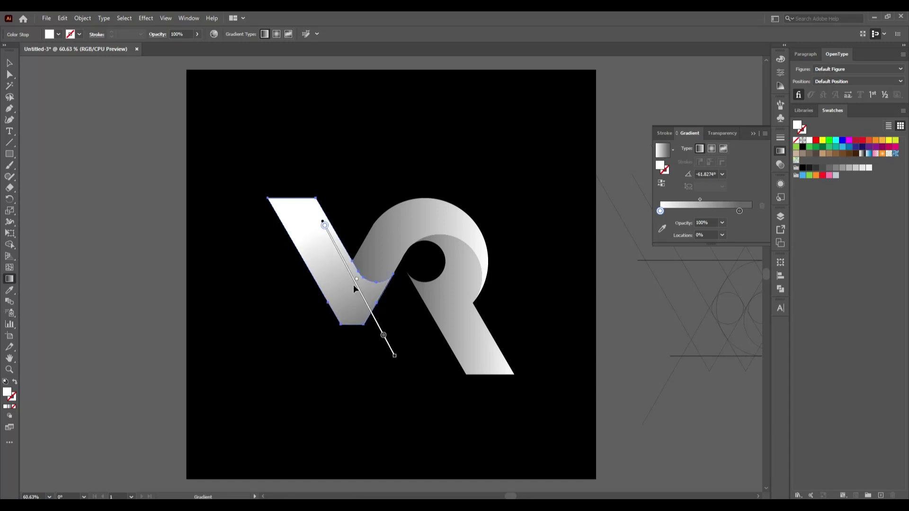
left_click_drag(353, 285, 358, 293)
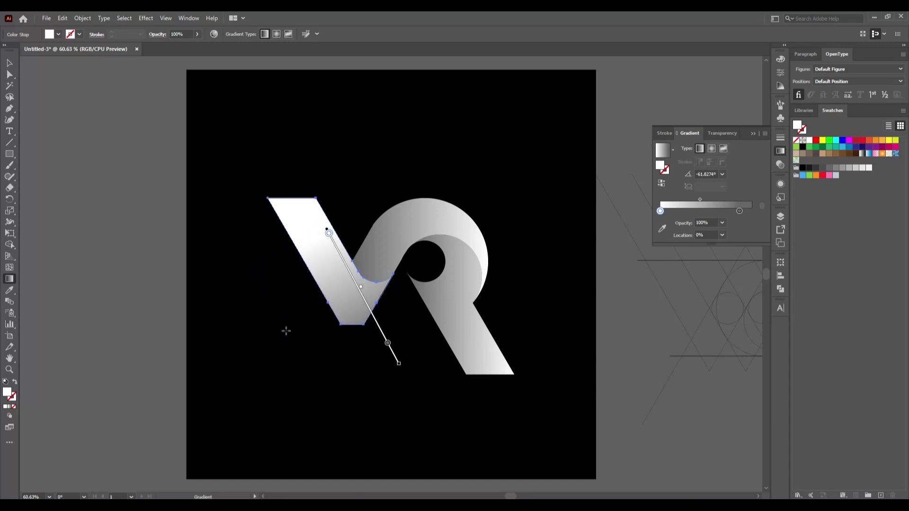
left_click(9, 63)
left_click(68, 174)
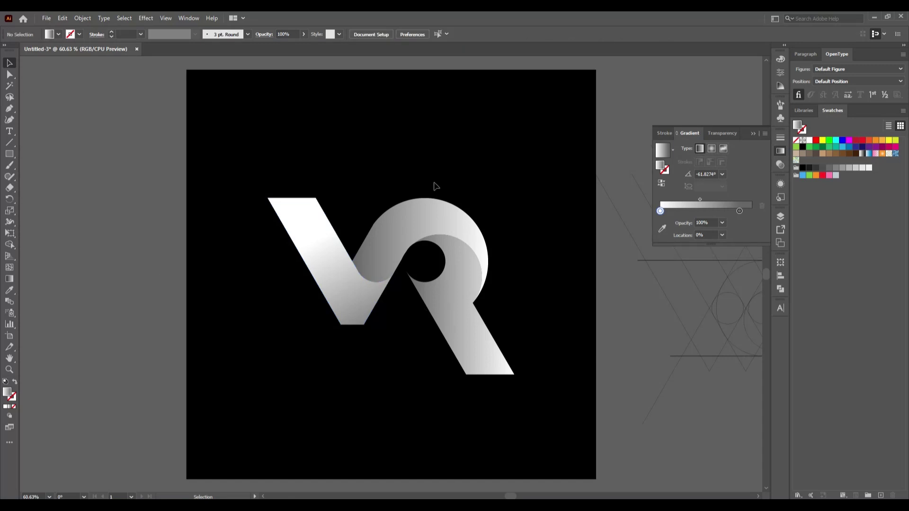
left_click(426, 208)
left_click(9, 279)
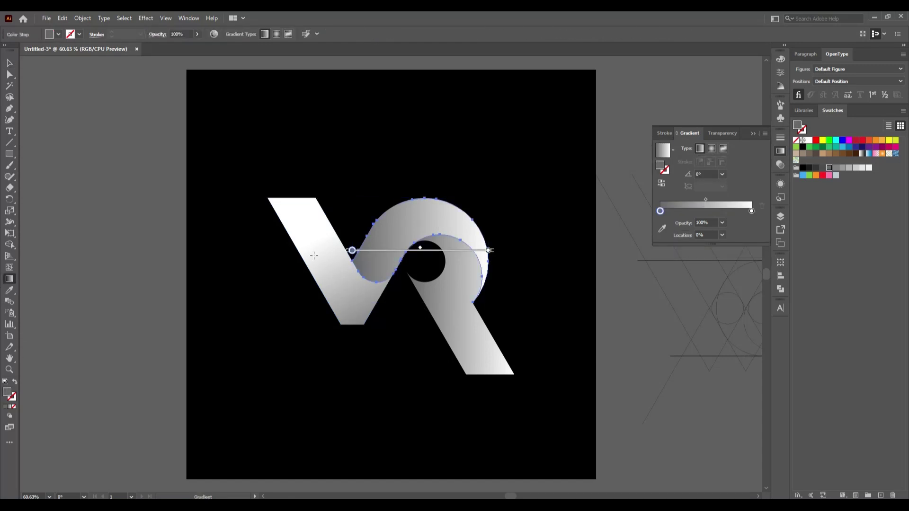
Redraw the R bowl's gradient horizontally and pull both colour stops inward.
left_click_drag(314, 256, 521, 280)
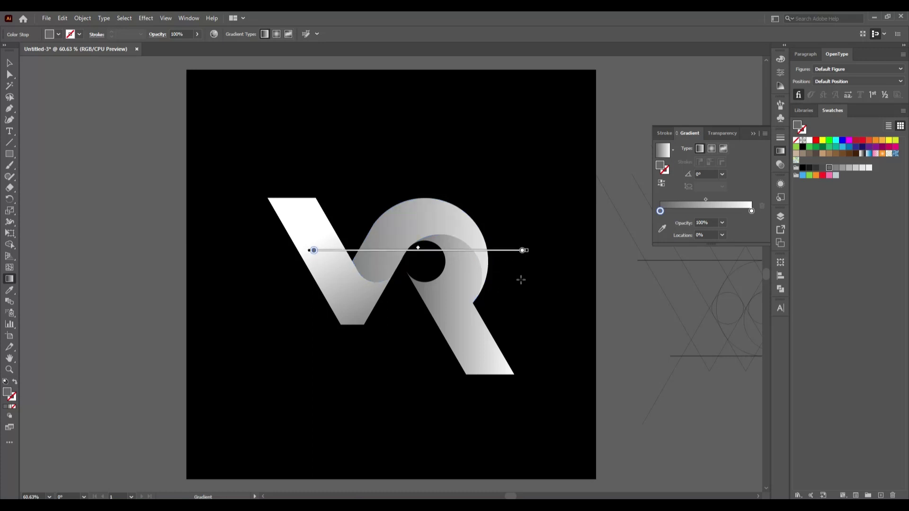
left_click_drag(314, 251, 357, 250)
mouse_move(522, 251)
left_mouse_down()
mouse_move(428, 250)
mouse_move(423, 258)
left_mouse_up()
left_click_drag(357, 251, 350, 251)
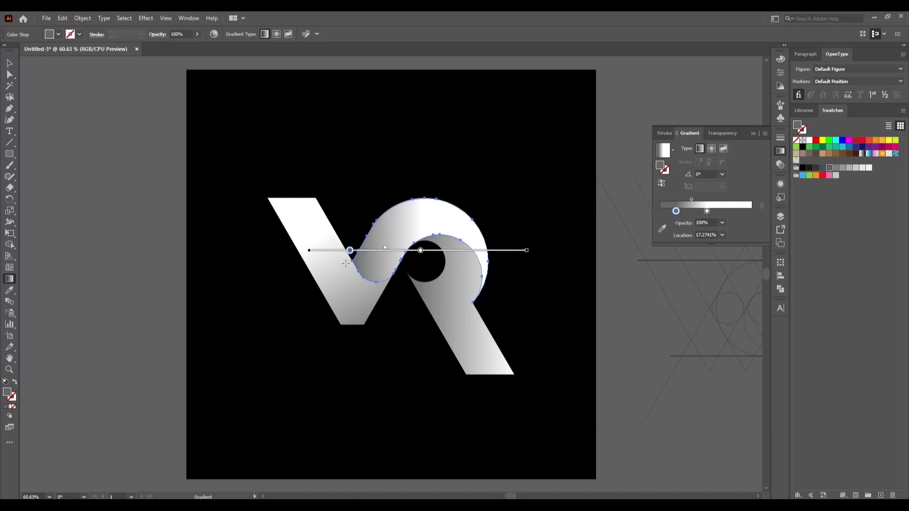
key("v")
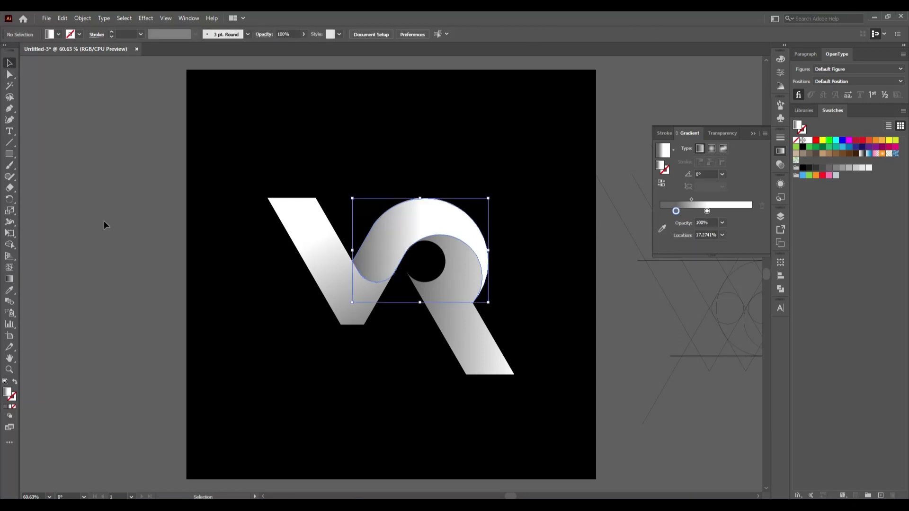
left_click(105, 223)
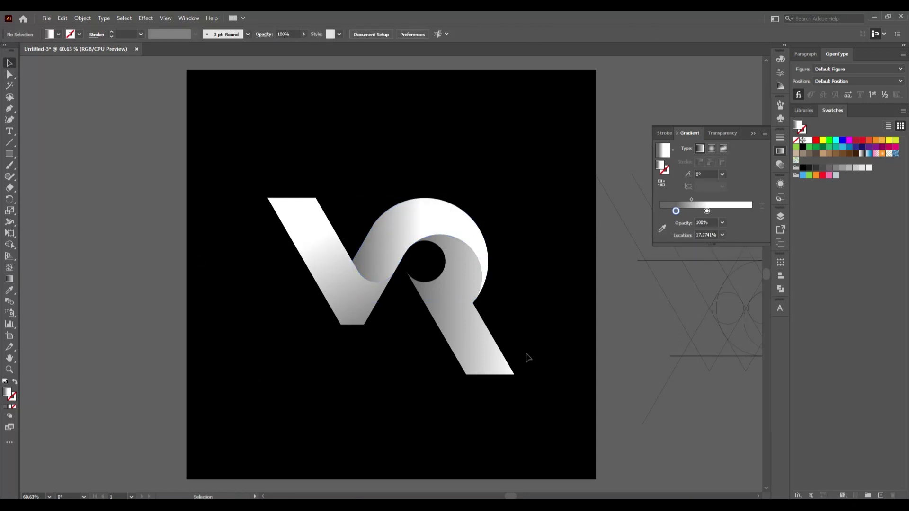
Draw a reversed diagonal gradient down the R's leg.
left_click(459, 339)
key("g")
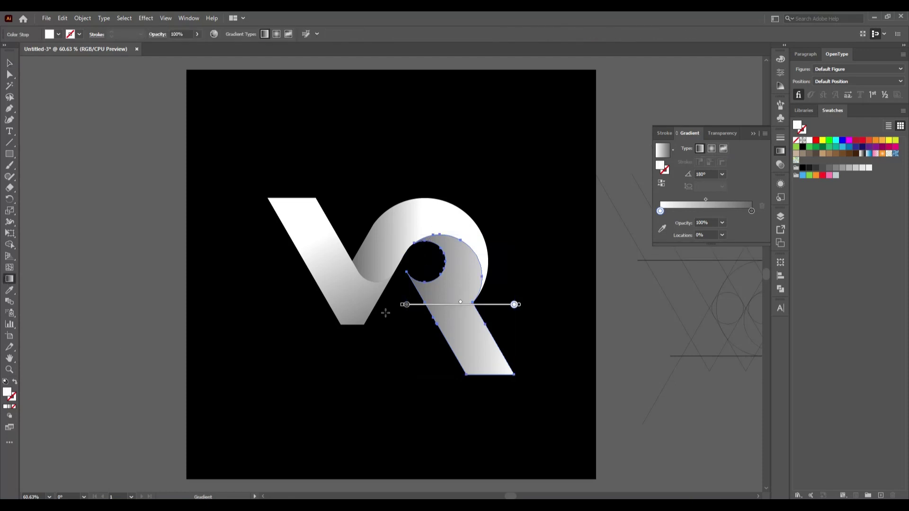
left_click_drag(424, 217, 510, 430)
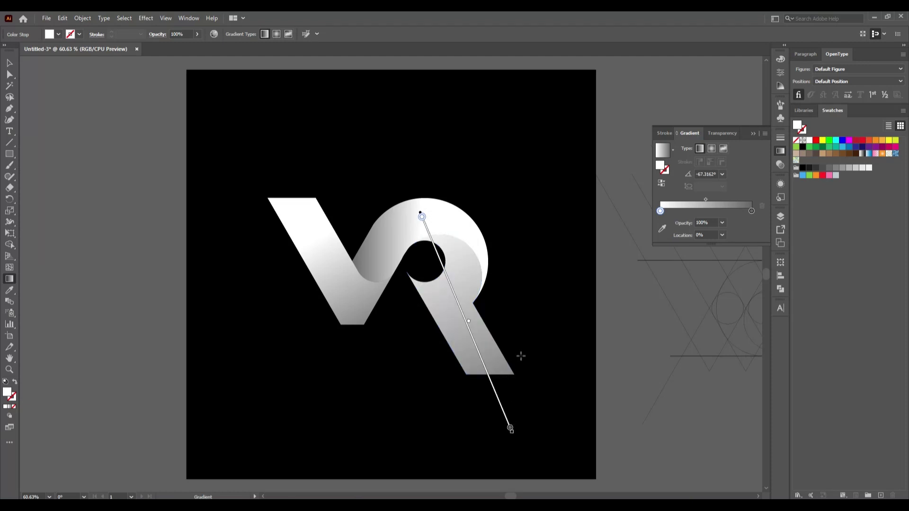
left_click(661, 183)
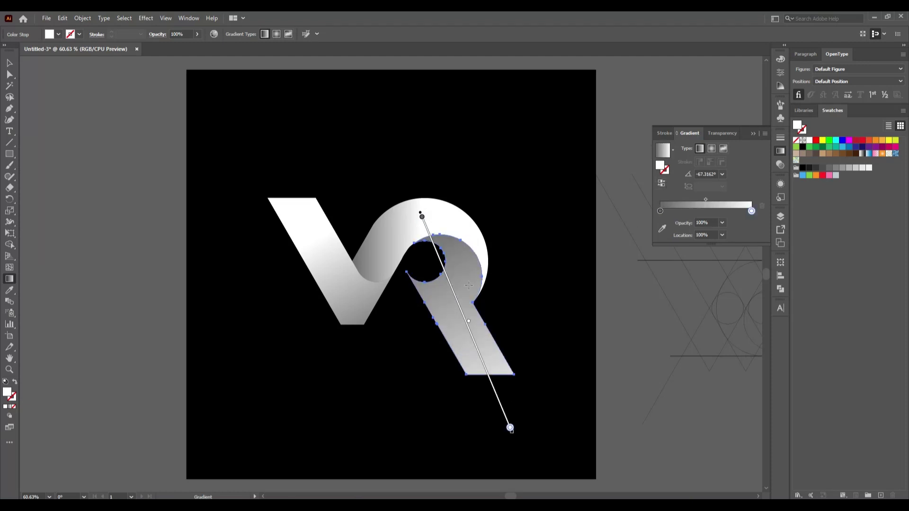
Adjust the leg gradient to about -67.32° with stops near 10.59% and 60.70%.
left_click_drag(510, 428, 488, 375)
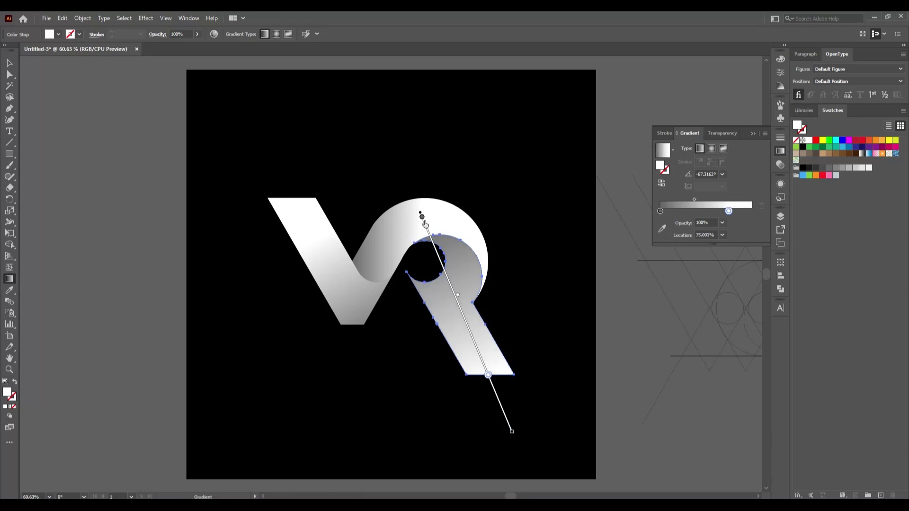
left_click_drag(422, 217, 425, 236)
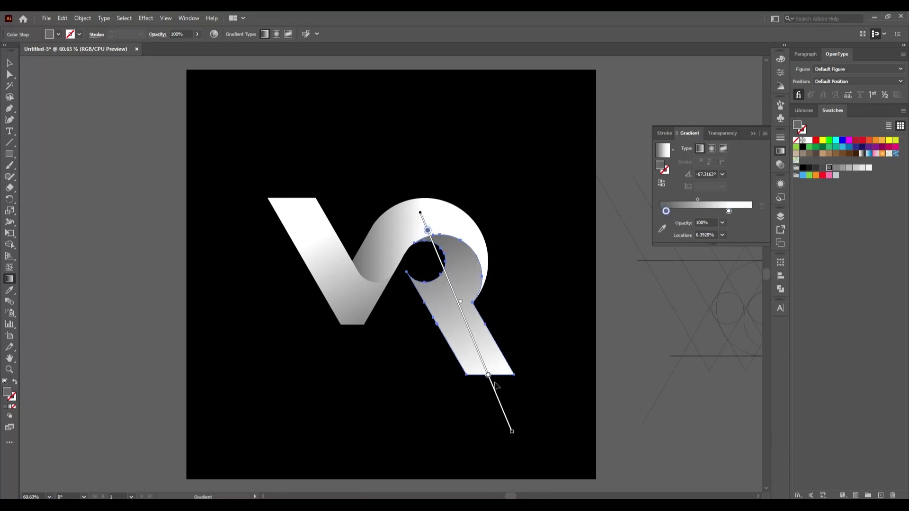
left_click_drag(488, 376, 465, 319)
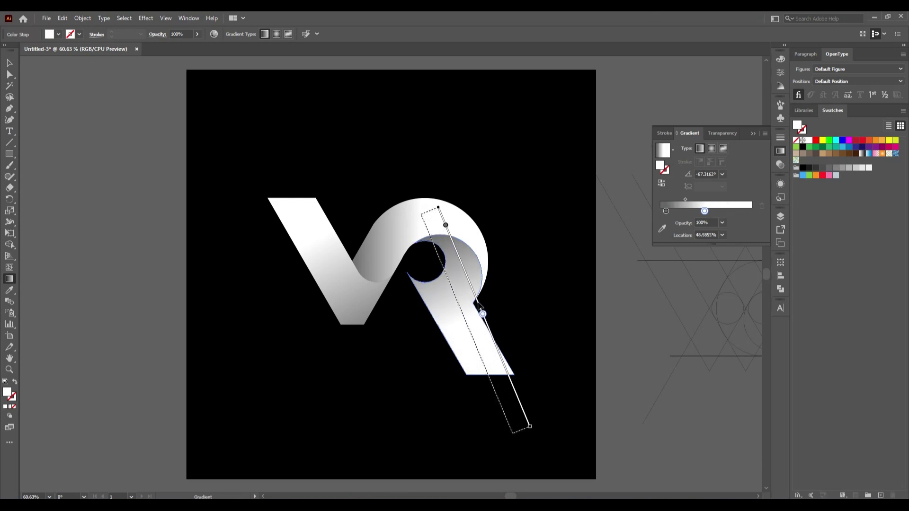
left_click_drag(460, 309, 457, 299)
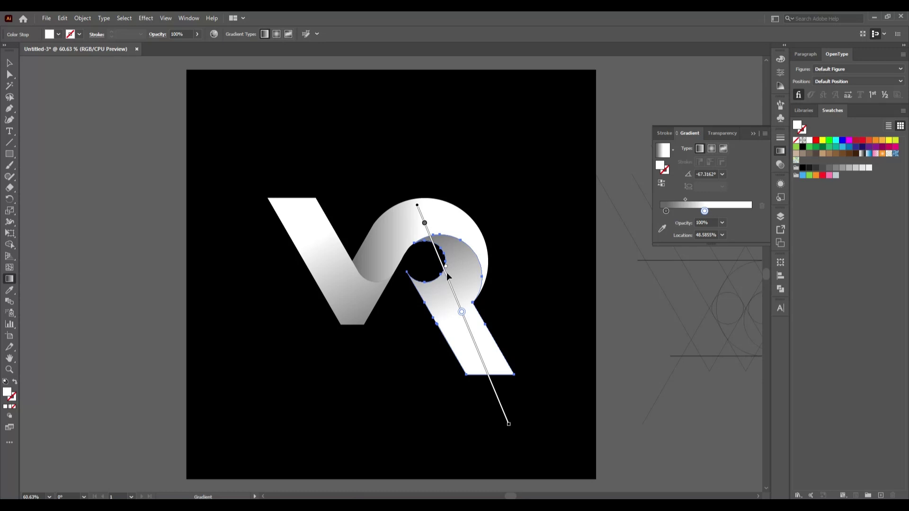
left_click_drag(447, 276, 433, 245)
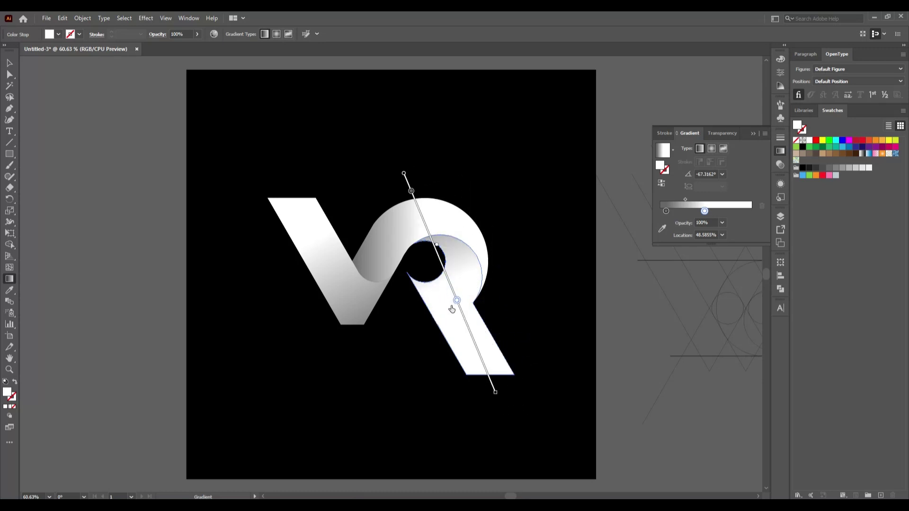
left_click_drag(449, 282, 459, 305)
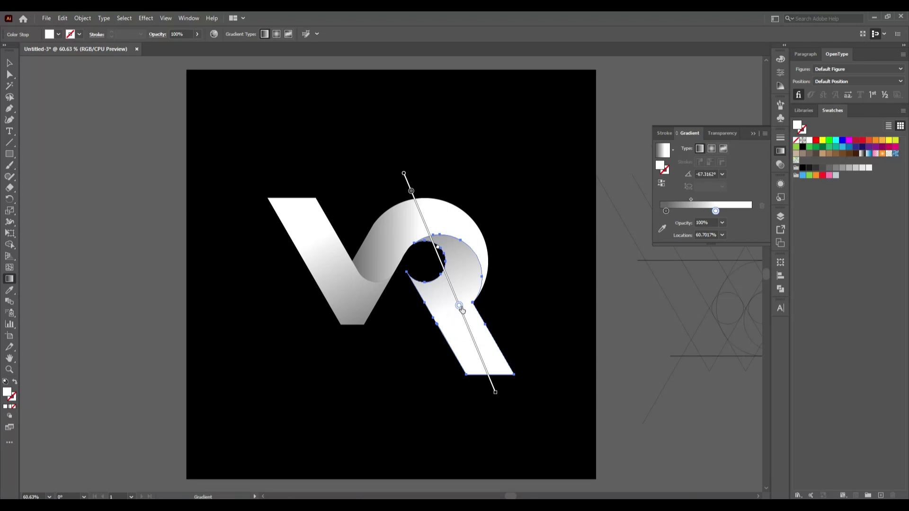
left_click_drag(411, 191, 415, 200)
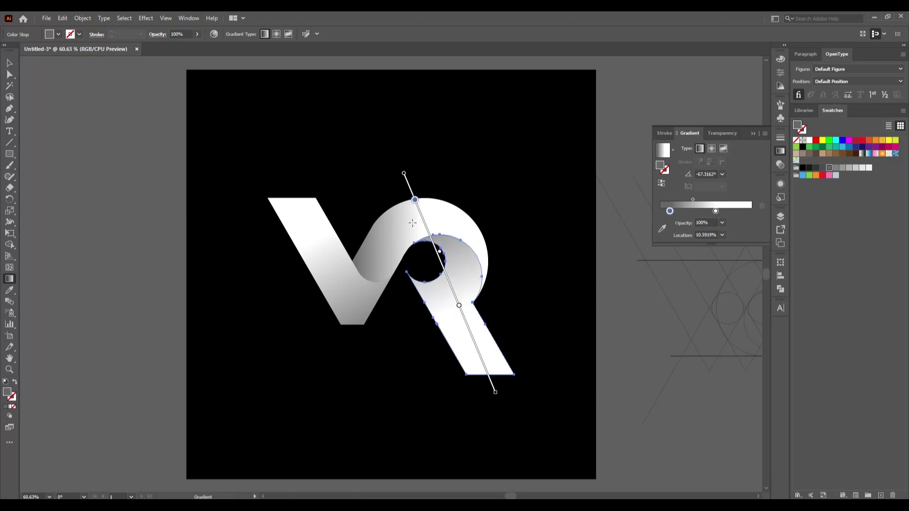
Move the R bowl's gradient start stop to about 15.23% and shift the gradient lower.
left_click(10, 62)
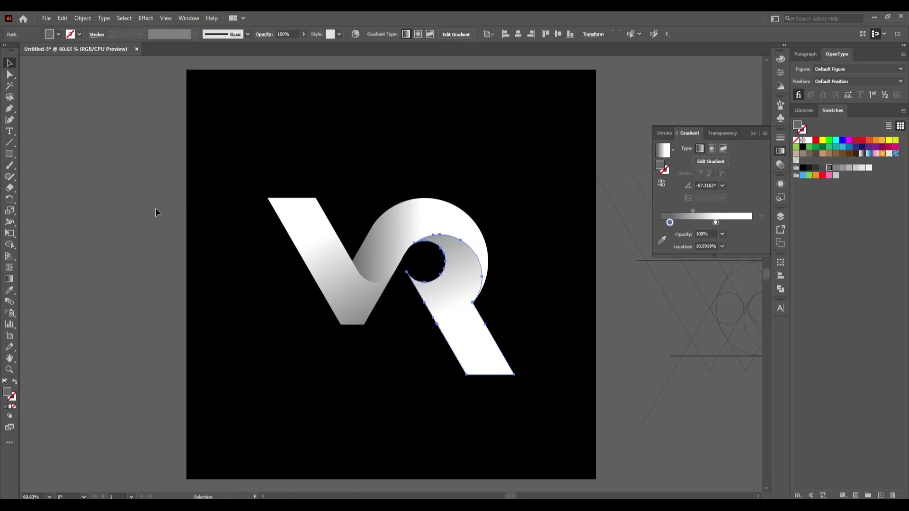
left_click(156, 211)
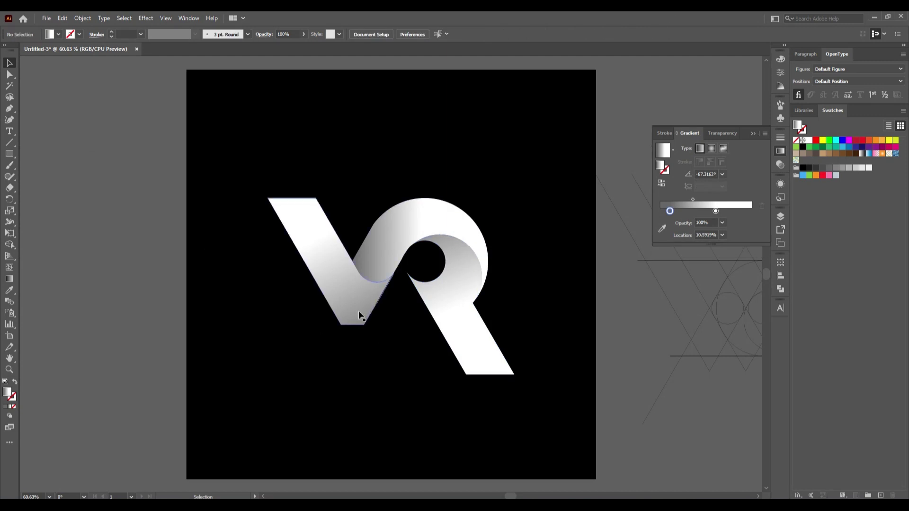
left_click(386, 247)
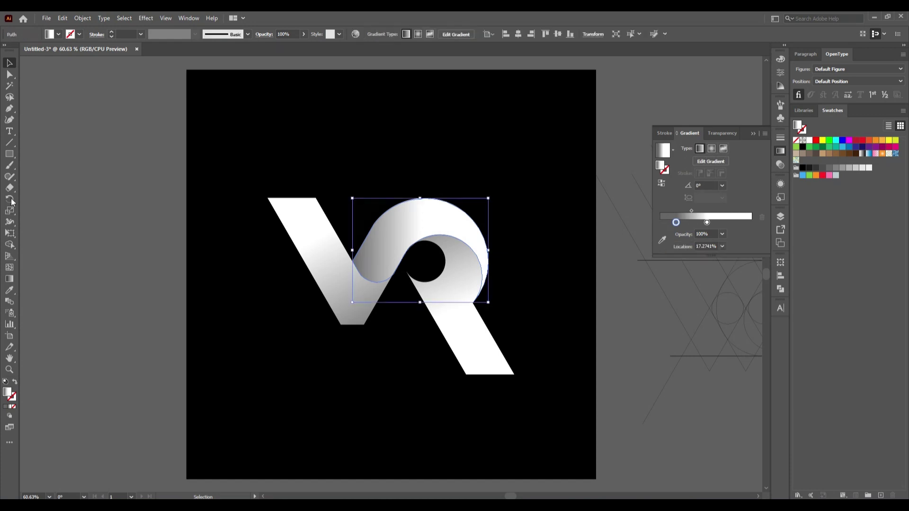
left_click(10, 279)
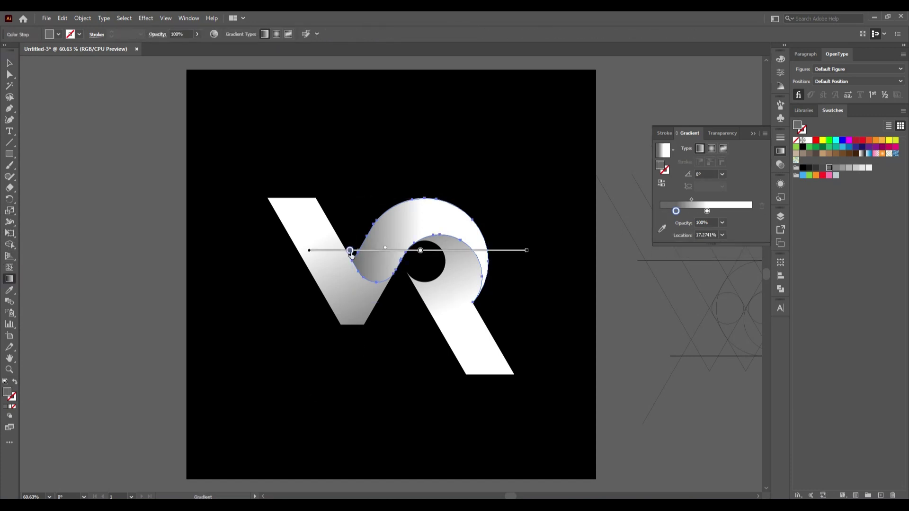
left_click_drag(350, 251, 348, 287)
left_click_drag(382, 251, 359, 300)
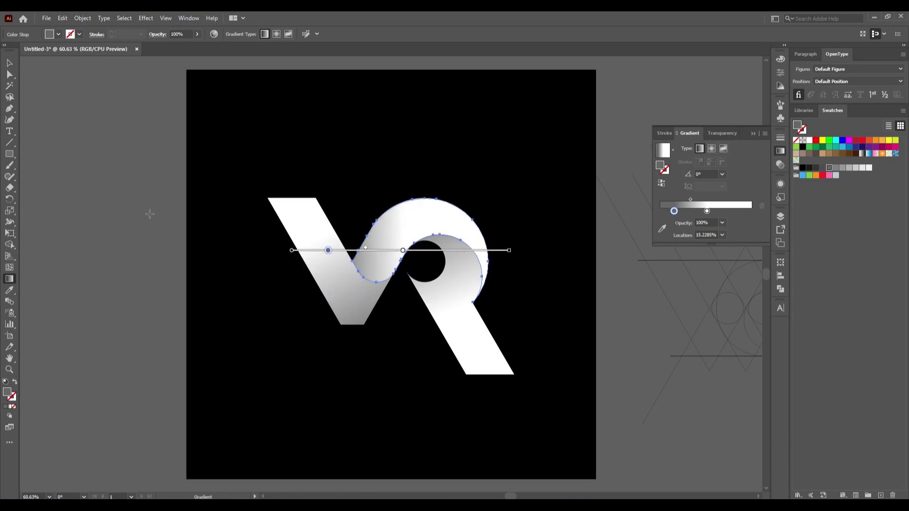
left_click(10, 63)
left_click(120, 230)
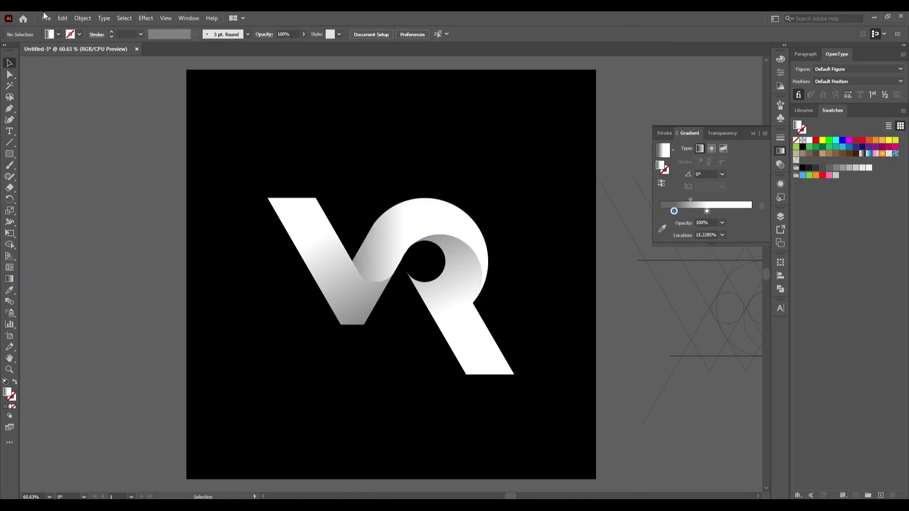
Reposition the V's -61.83° gradient and slide its midpoint toward the bottom point.
left_click(344, 305)
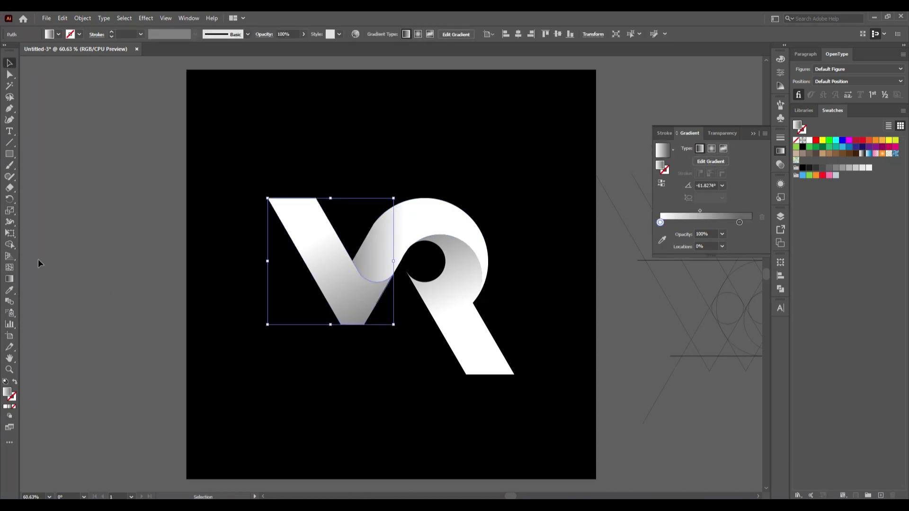
left_click(9, 279)
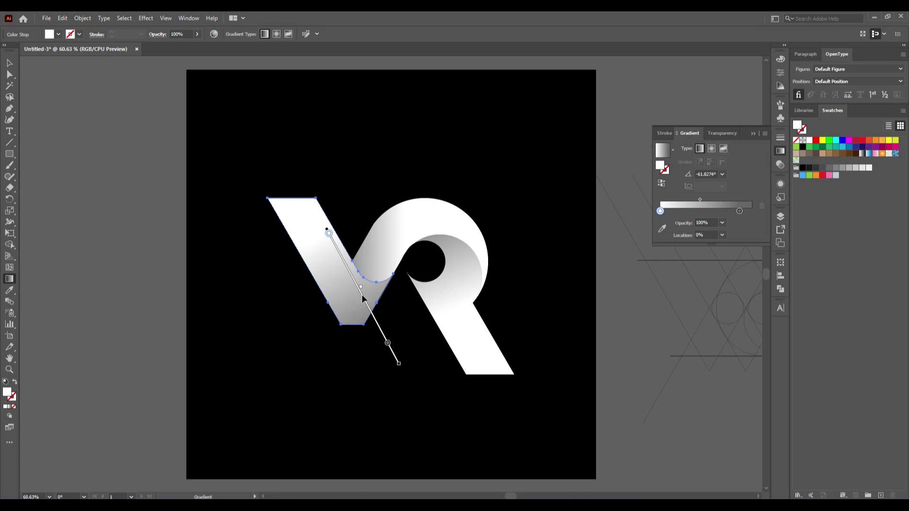
mouse_move(362, 299)
left_mouse_down()
mouse_move(411, 255)
mouse_move(412, 241)
left_mouse_up()
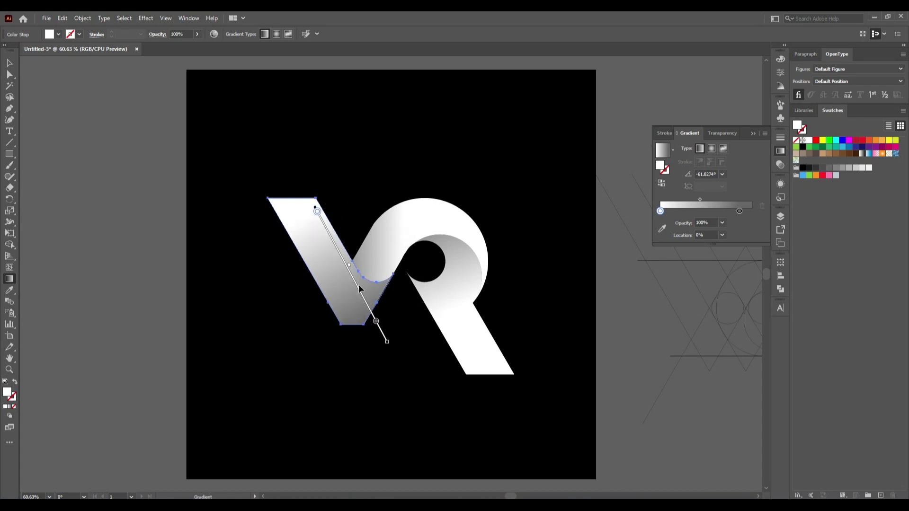
mouse_move(360, 289)
left_mouse_down()
mouse_move(291, 317)
mouse_move(402, 310)
mouse_move(367, 303)
left_mouse_up()
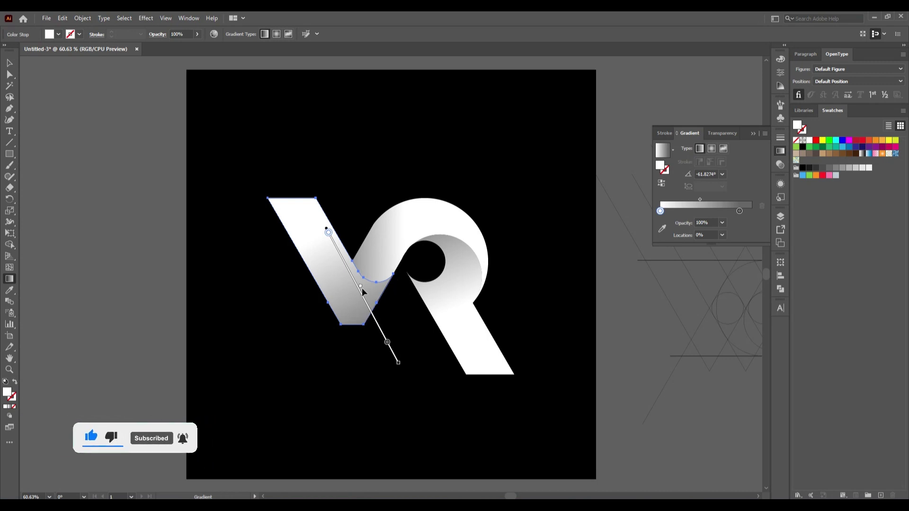
left_click_drag(361, 287, 377, 316)
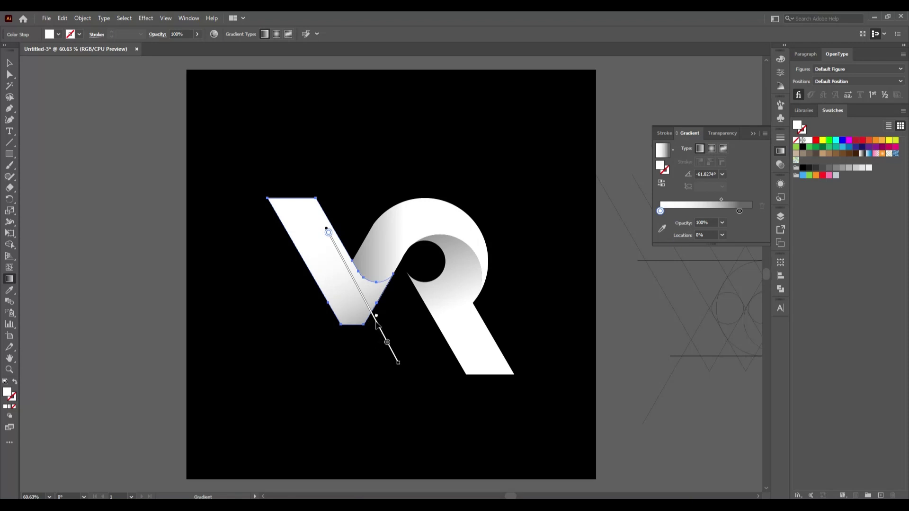
left_click_drag(376, 322, 372, 314)
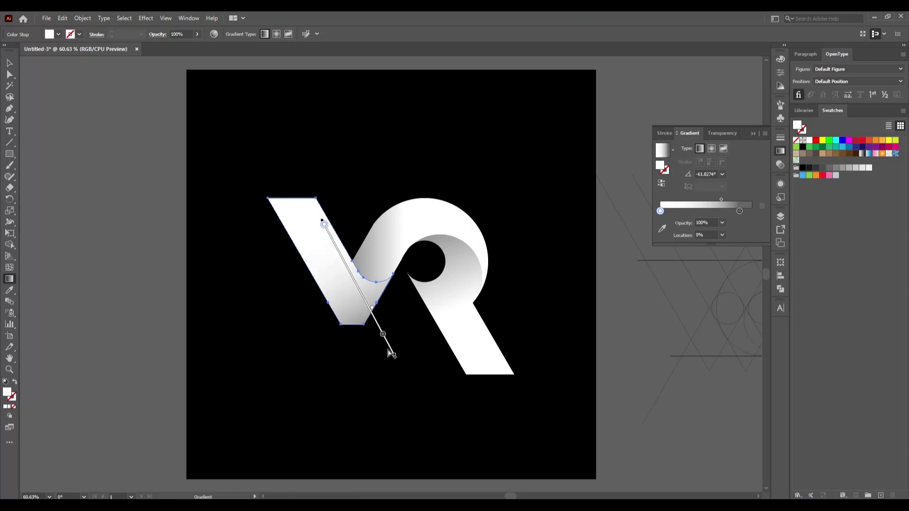
left_click(9, 63)
left_click(58, 143)
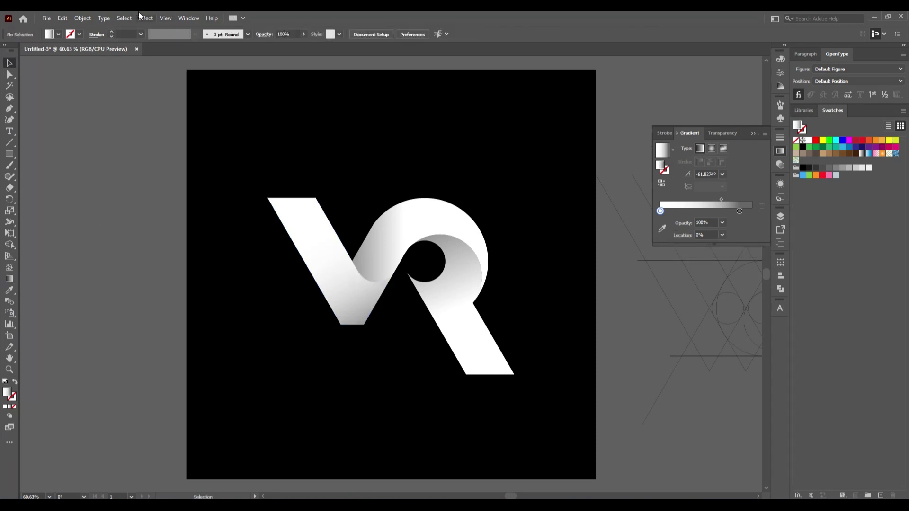
Pull the R loop's gradient stops inward to about 23.87% and 63.64%.
left_click(374, 257)
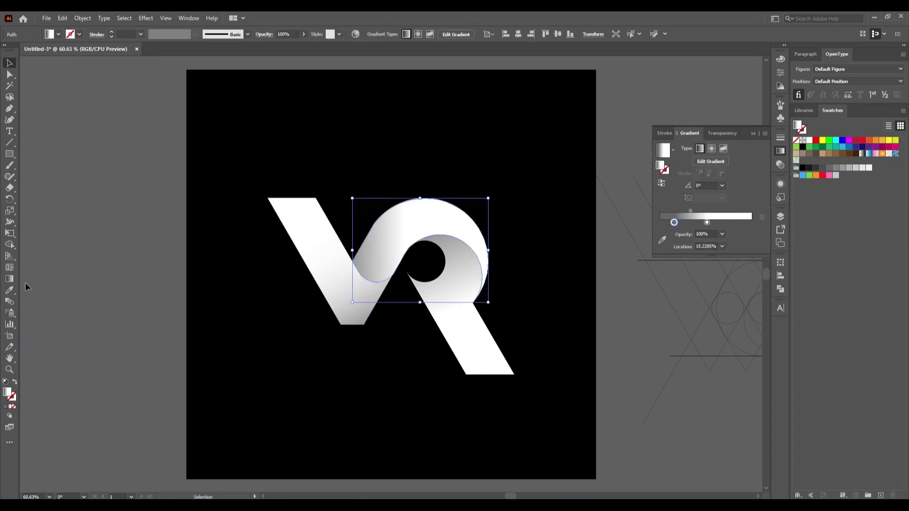
left_click(10, 279)
left_click(331, 250)
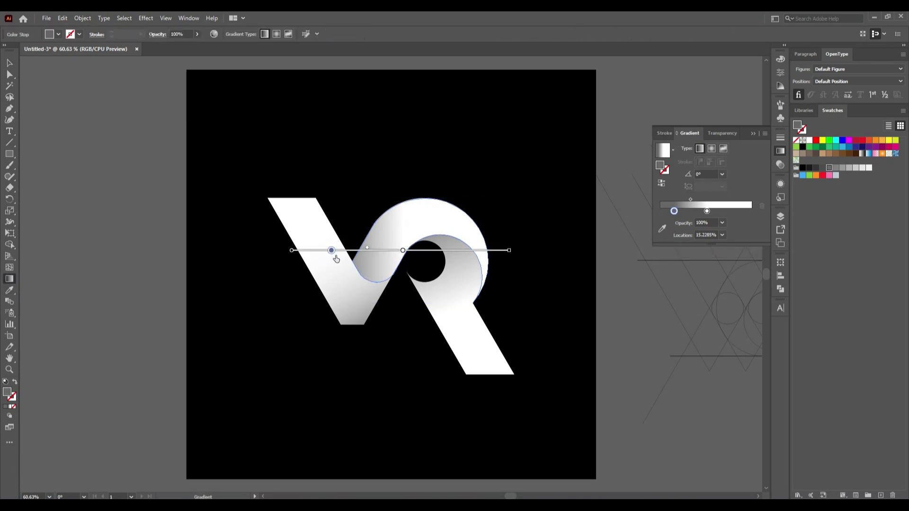
left_click_drag(336, 258, 346, 257)
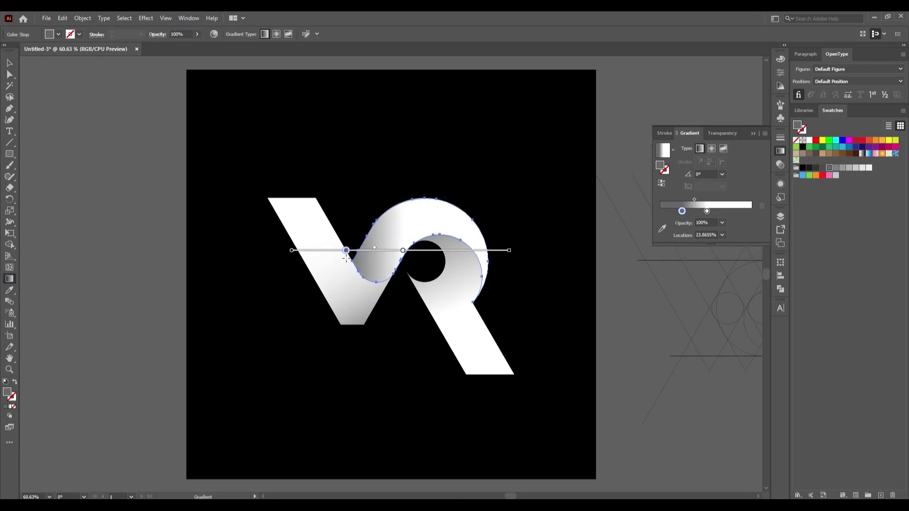
left_click_drag(403, 251, 417, 251)
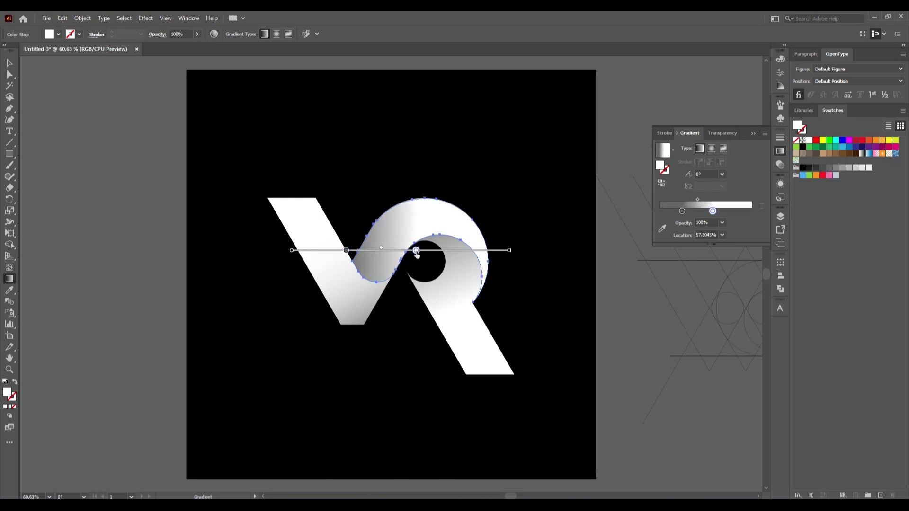
left_click_drag(416, 251, 429, 256)
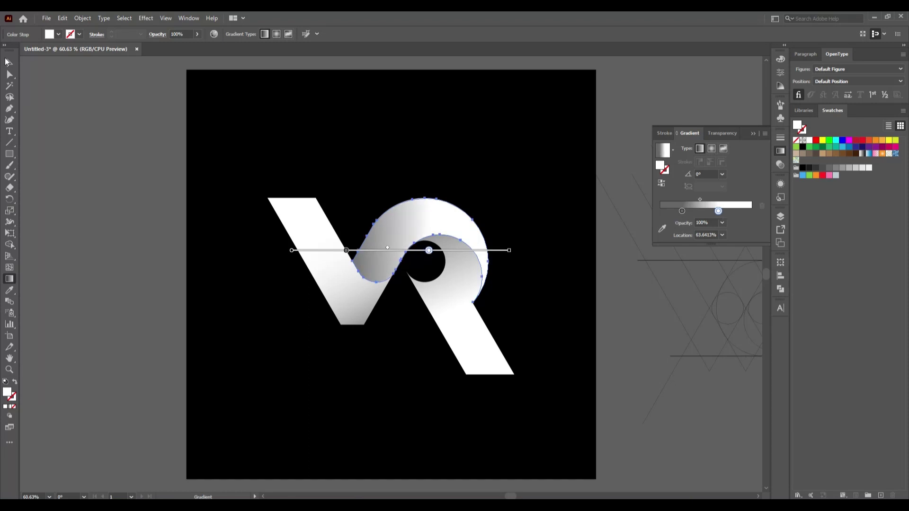
left_click(10, 63)
left_click(91, 183)
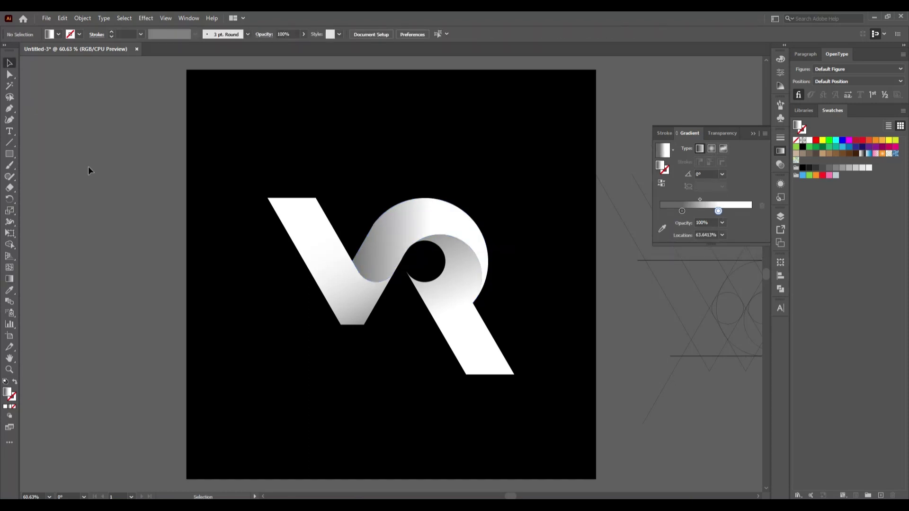
Move the R leg's gradient stops to about 20.23% and 55.79%, then deselect.
left_click(467, 345)
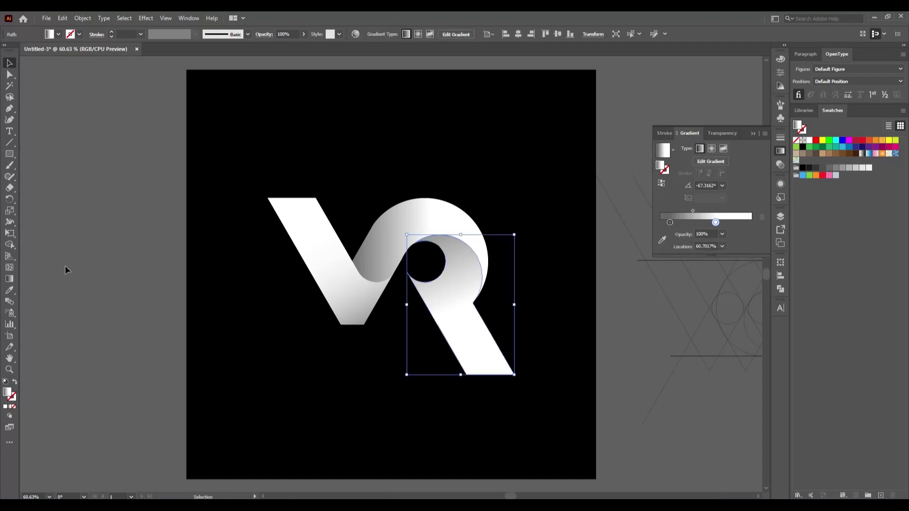
left_click(10, 279)
left_click_drag(415, 200, 426, 227)
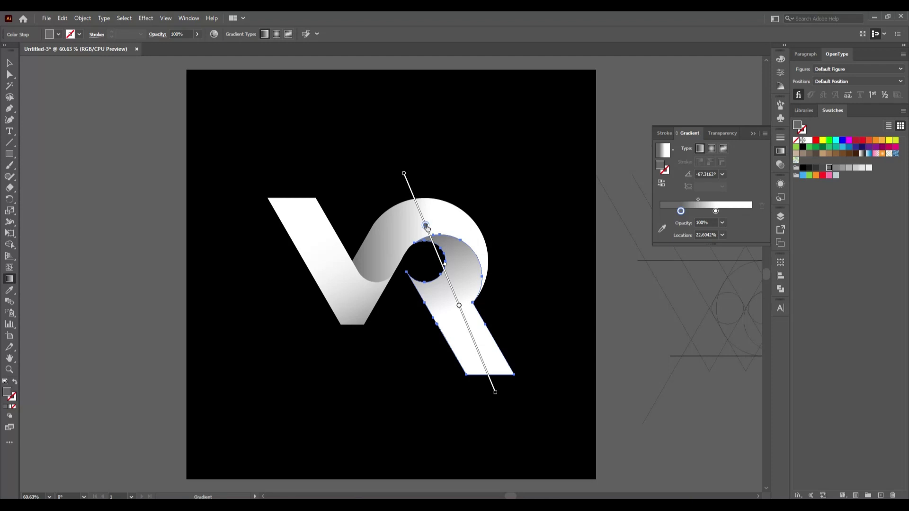
left_click_drag(427, 228, 429, 232)
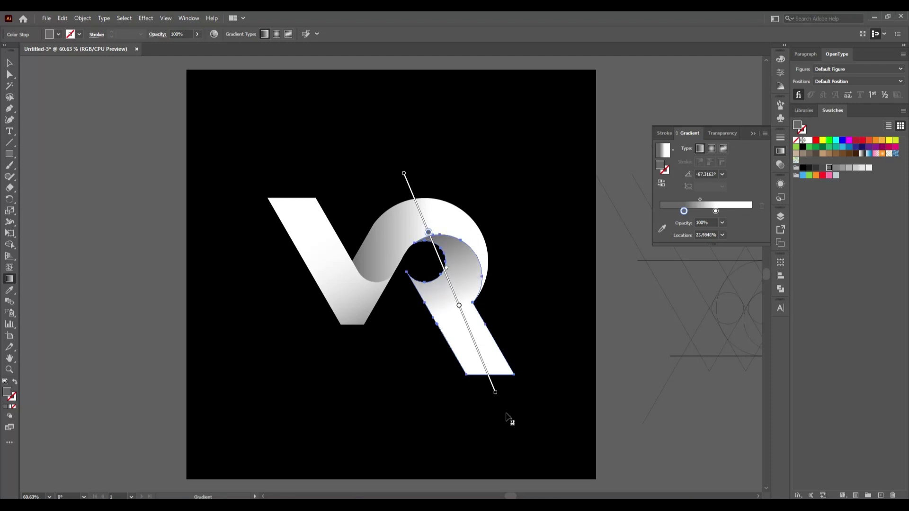
left_click_drag(460, 306, 464, 319)
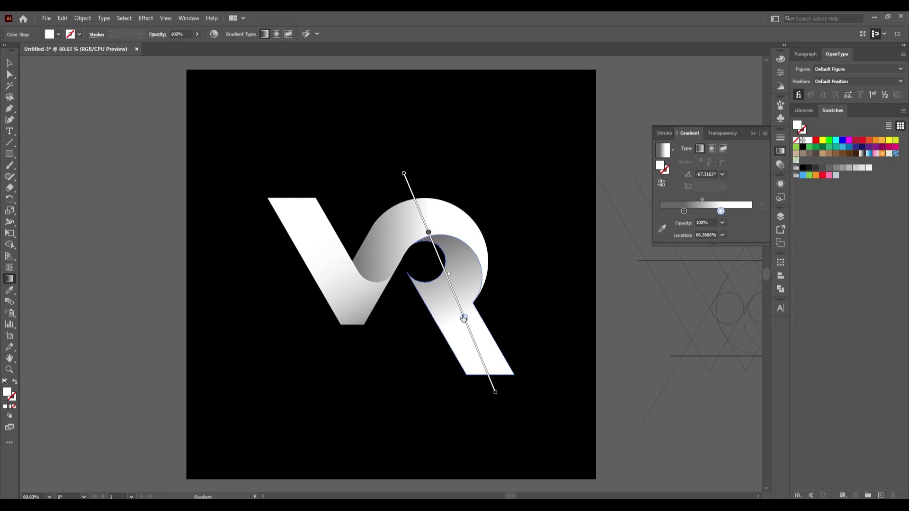
left_click_drag(464, 319, 459, 304)
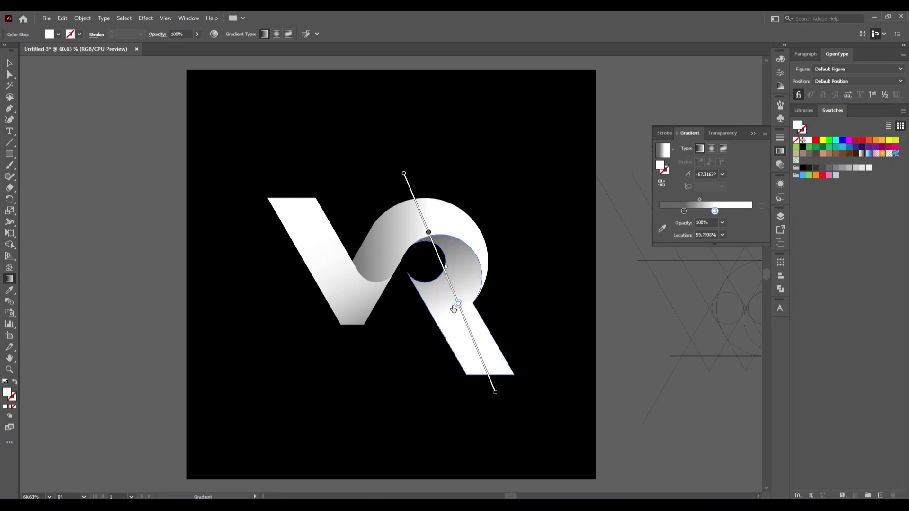
left_click(426, 228)
left_click_drag(426, 228, 423, 221)
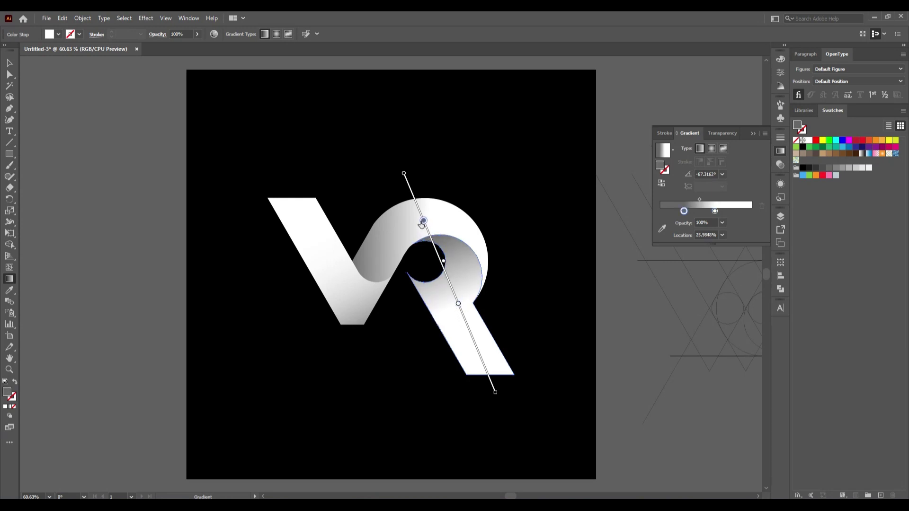
left_click(9, 62)
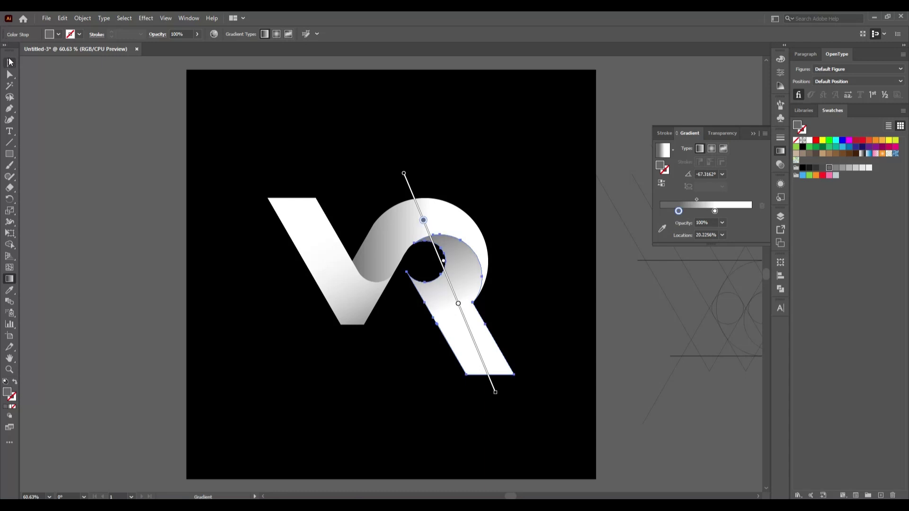
left_click(98, 170)
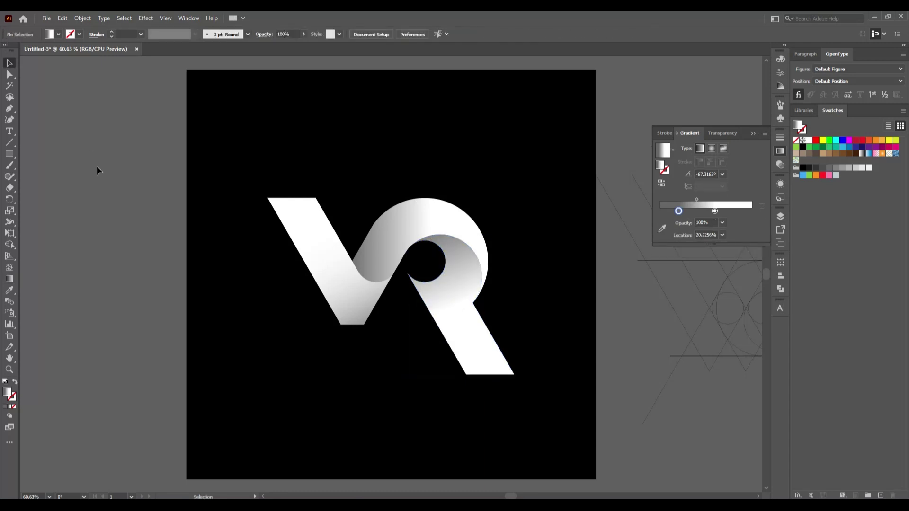
Group the VR logo parts and center the group vertically on the black square.
left_click(465, 318)
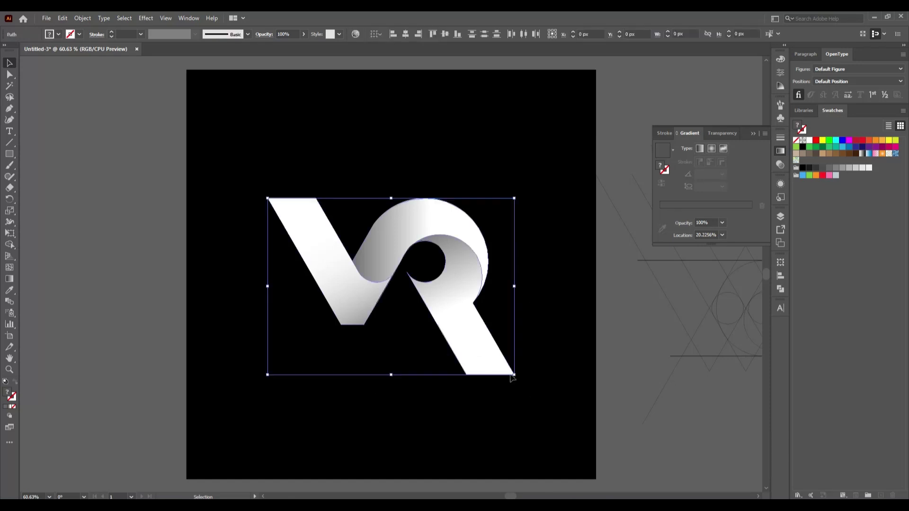
right_click(464, 318)
left_click(505, 178)
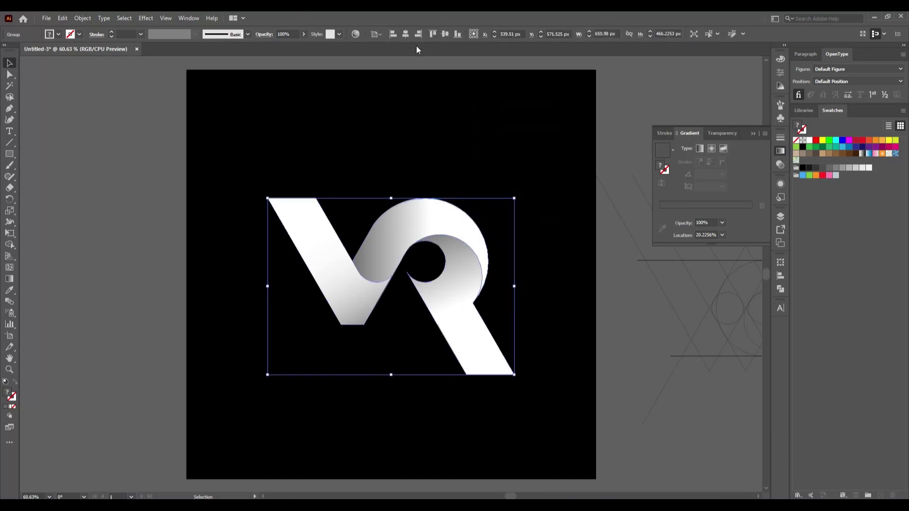
left_click(444, 34)
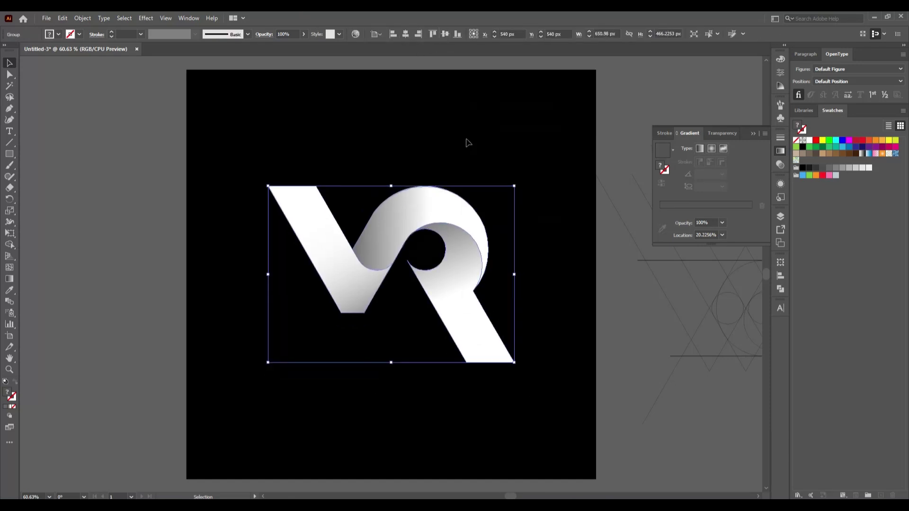
key("a")
key("v")
key("ctrl+shift+a")
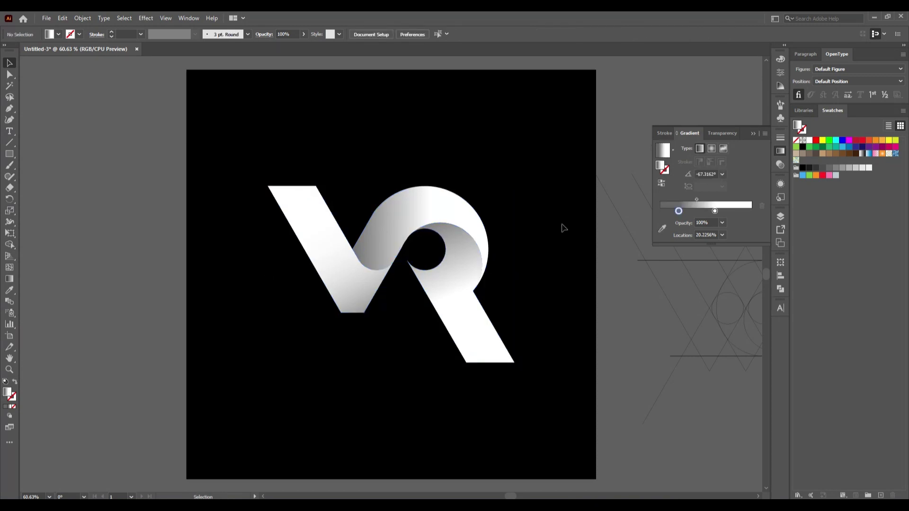
Close the Gradient panel and delete the guide lines beside the artboard.
left_click(754, 134)
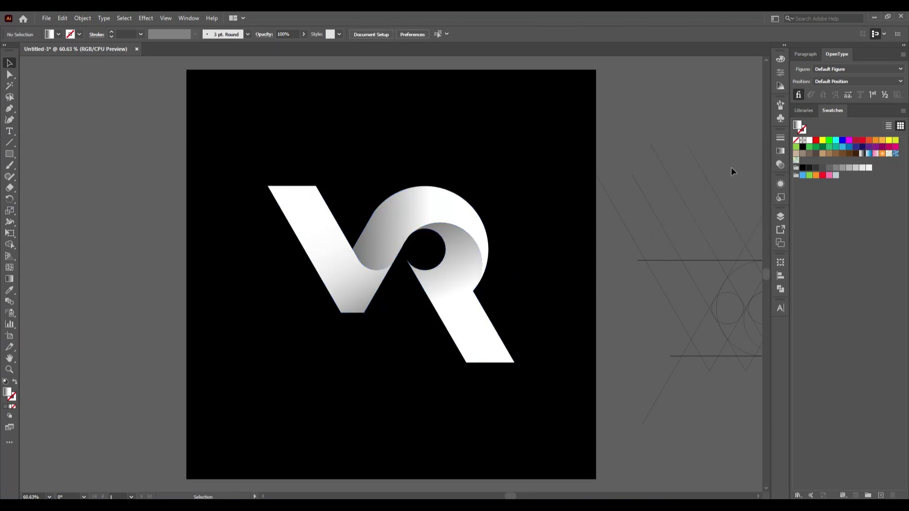
left_click(754, 394)
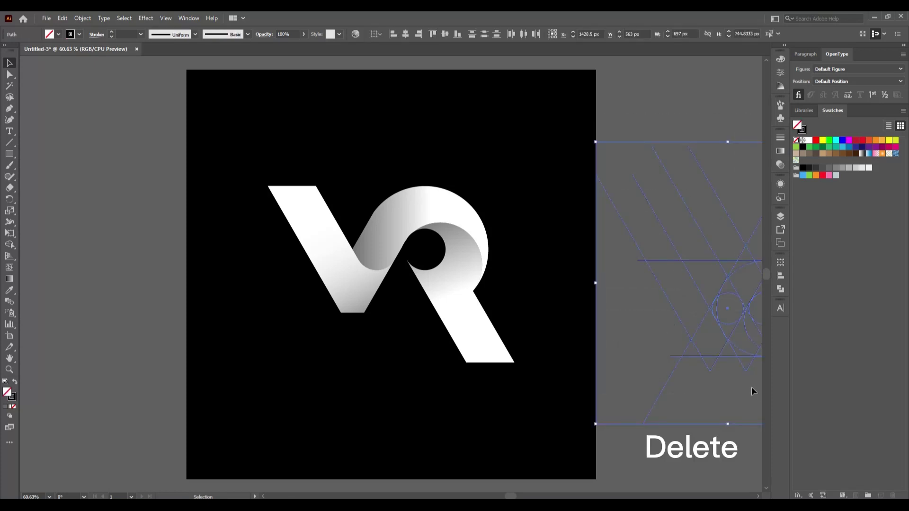
key("Delete")
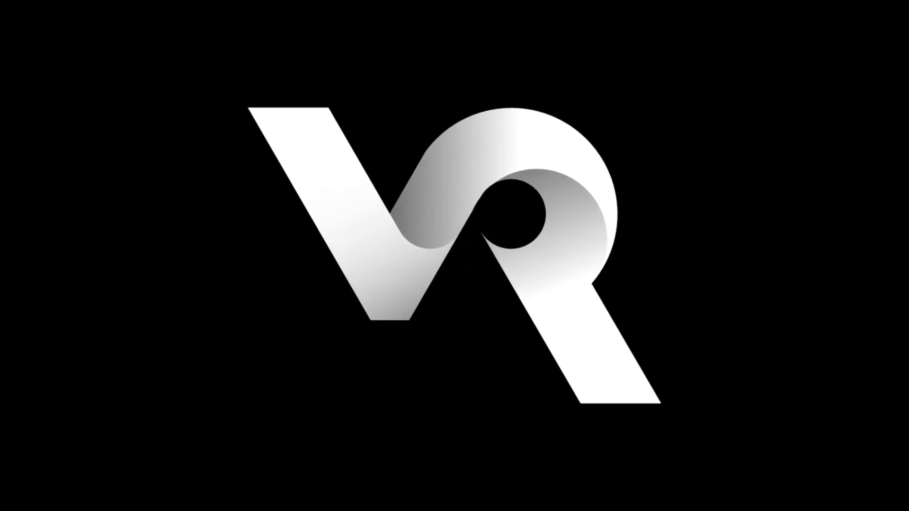